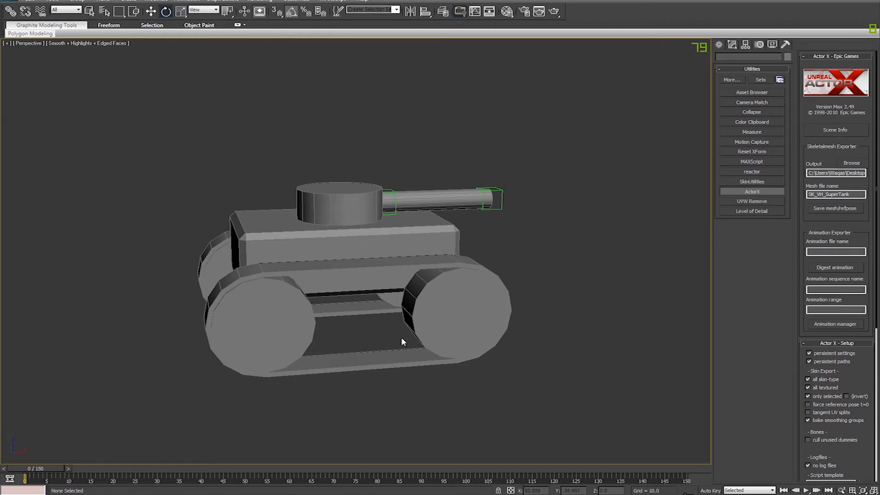
Step: Try moving a rear wheel helper of the tank rig to test how the mesh follows it
mouse_move(387, 348)
alt+middle_down()
mouse_move(392, 337)
mouse_move(362, 329)
alt+middle_up()
key(F3)
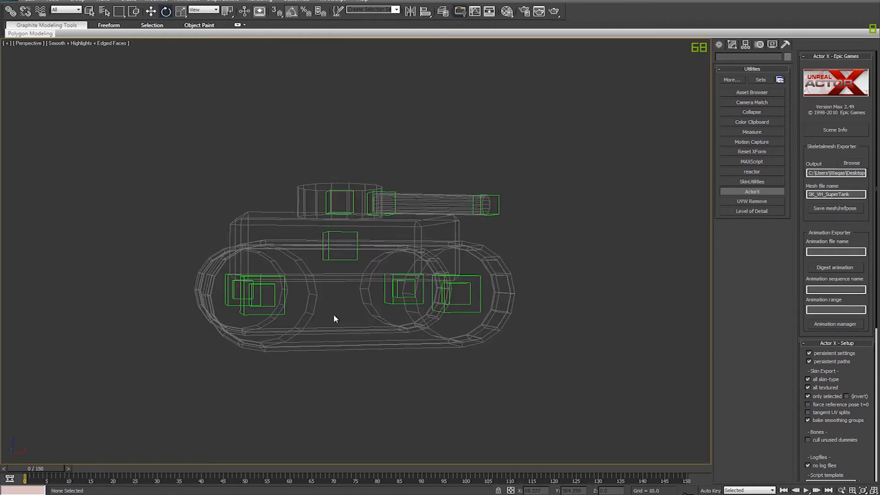
click(254, 307)
ctrl+click(254, 314)
key(w)
key(F3)
mouse_move(272, 295)
mouse_down()
mouse_move(277, 316)
mouse_move(280, 305)
mouse_up()
key(ctrl+z)
Step: Try moving the root helper in the tank's hull to test how the whole rig follows
key(F3)
drag(549, 306, 347, 298)
alt+click(345, 276)
key(F3)
mouse_move(340, 263)
alt+middle_down()
mouse_move(362, 281)
mouse_move(340, 255)
mouse_move(418, 261)
mouse_move(351, 257)
mouse_move(360, 271)
alt+middle_up()
key(ctrl+z)
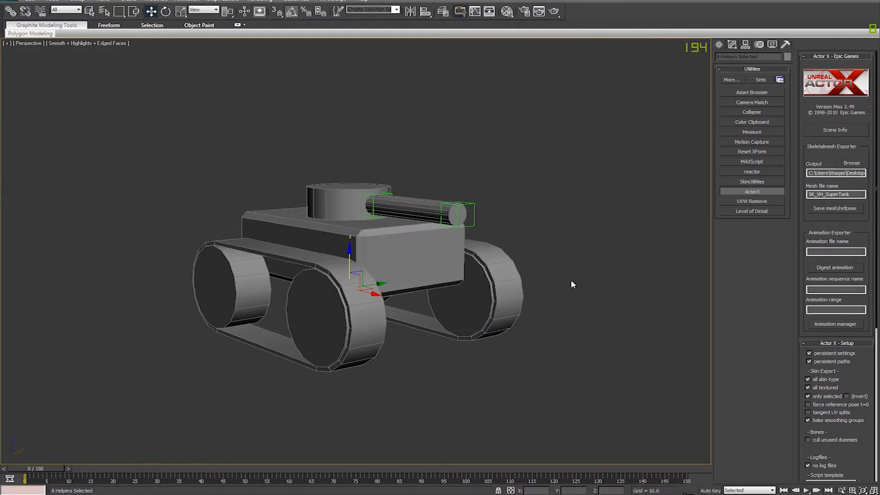
Step: Examine the tank's rigged mesh and root helper from several sides
alt+middle_drag(571, 283, 412, 342)
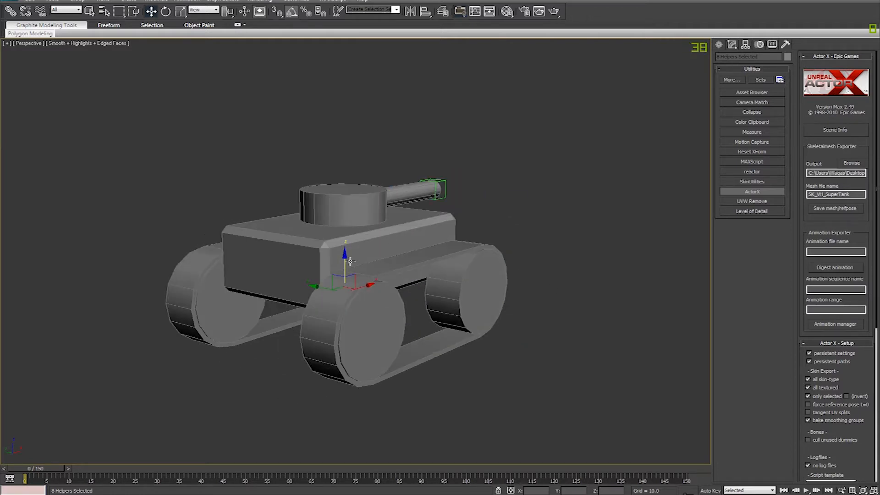
mouse_move(390, 262)
alt+middle_down()
mouse_move(349, 254)
mouse_move(400, 257)
alt+middle_up()
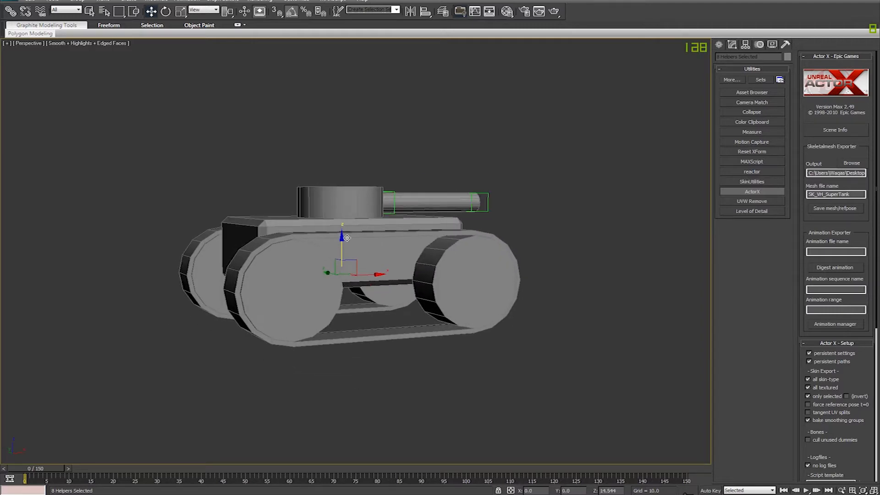
alt+middle_drag(445, 286, 422, 289)
alt+middle_drag(538, 301, 508, 301)
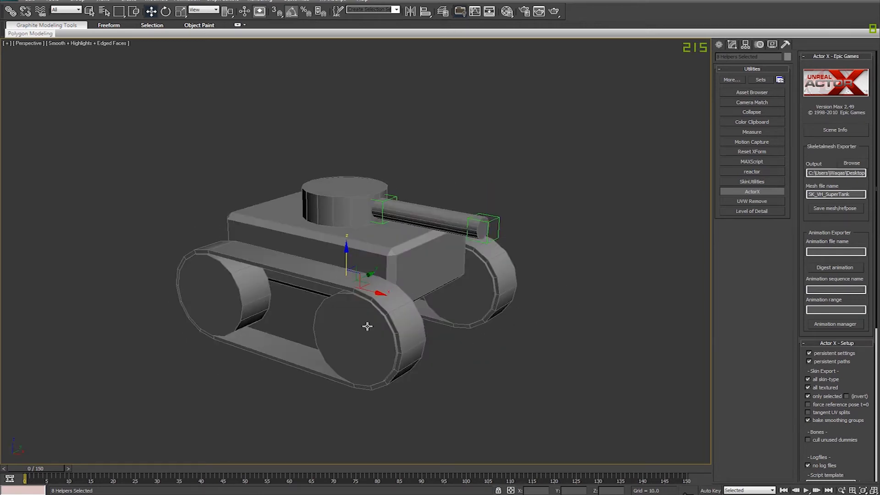
alt+middle_drag(414, 346, 430, 329)
key(F3)
key(F3)
key(d)
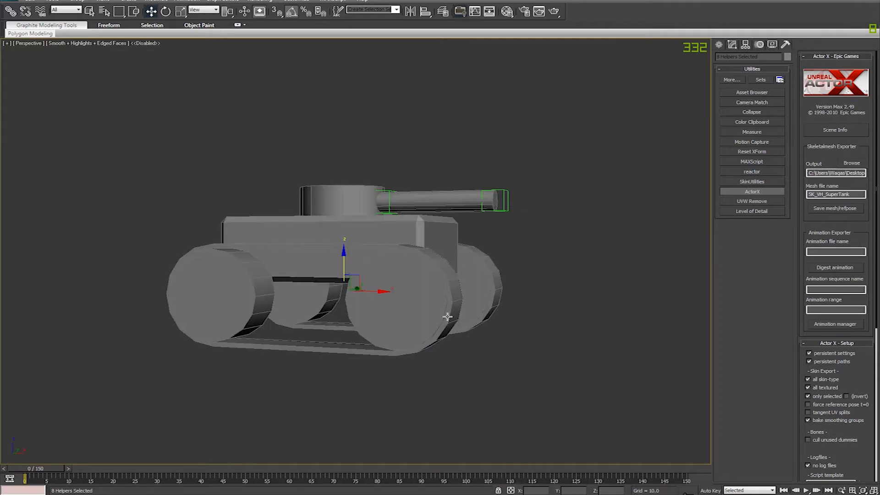
click(490, 368)
key(d)
Step: Add an Unwrap UVW modifier above the Skin modifier on the Tank mesh
click(444, 336)
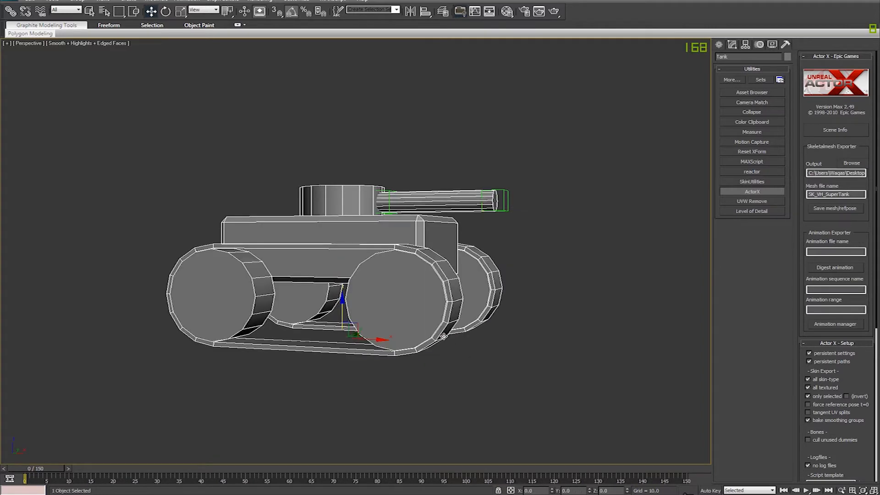
alt+middle_drag(444, 336, 481, 360)
key(F3)
click(737, 45)
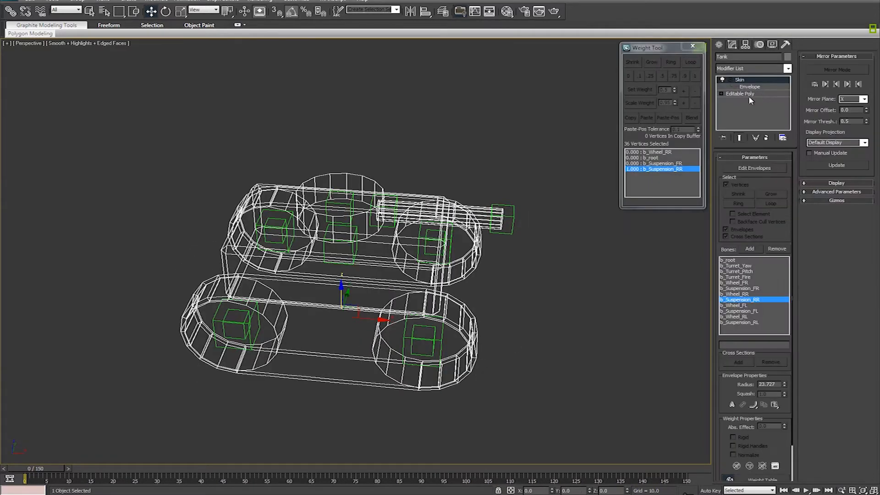
click(753, 67)
scroll(752, 412, down, 10)
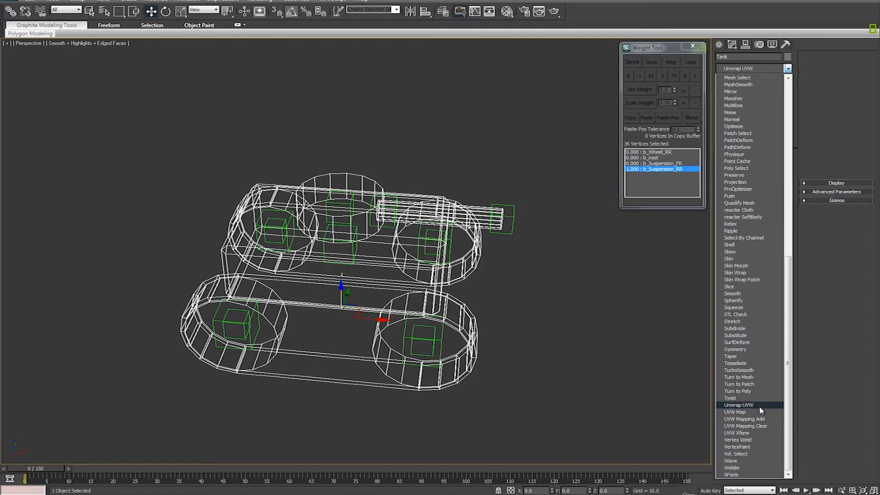
click(759, 405)
alt+middle_drag(511, 304, 524, 304)
key(F3)
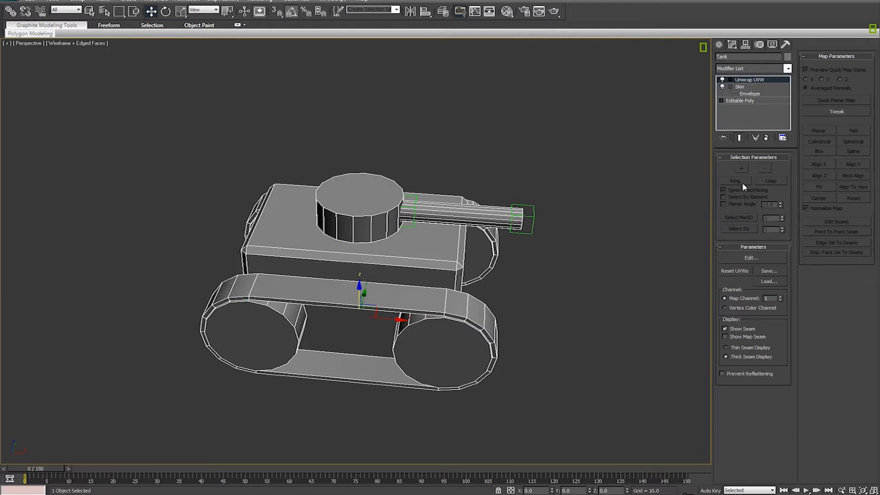
Step: Open the UV editor for the tank and select the faces of both tracks
click(741, 261)
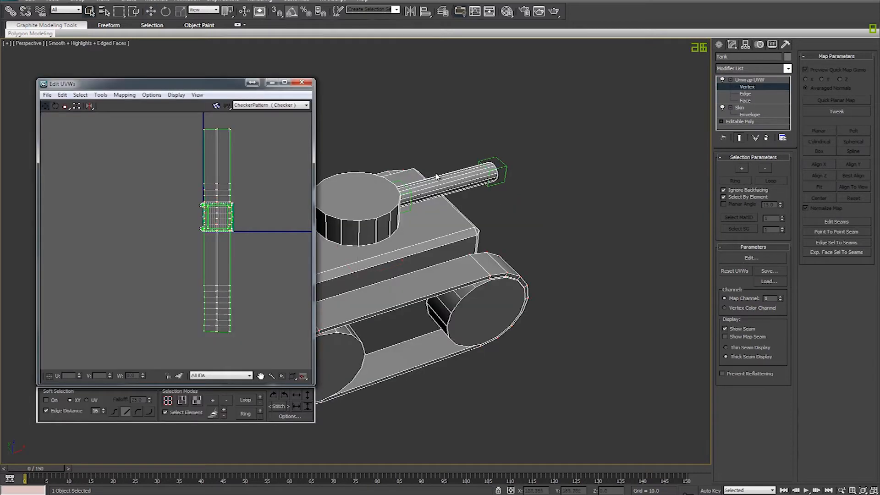
middle_drag(231, 171, 187, 184)
click(744, 101)
drag(219, 285, 126, 366)
alt+middle_drag(488, 368, 536, 369)
middle_drag(536, 369, 647, 355)
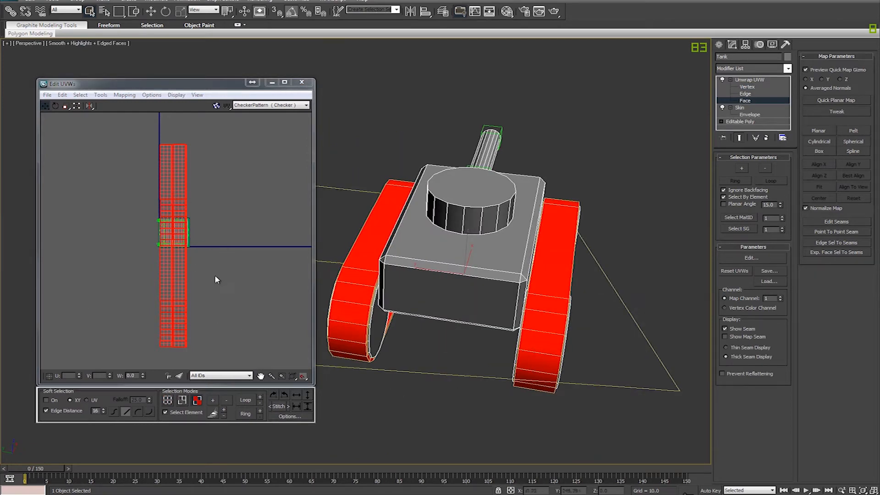
Step: Examine the UV layout of the two tracks against the square texture area
middle_drag(214, 274, 229, 318)
scroll(229, 318, up, 5)
middle_drag(194, 220, 249, 307)
middle_drag(262, 254, 272, 312)
scroll(279, 296, up, 2)
middle_drag(257, 352, 268, 195)
middle_drag(270, 315, 239, 311)
scroll(257, 269, down, 4)
scroll(238, 311, up, 2)
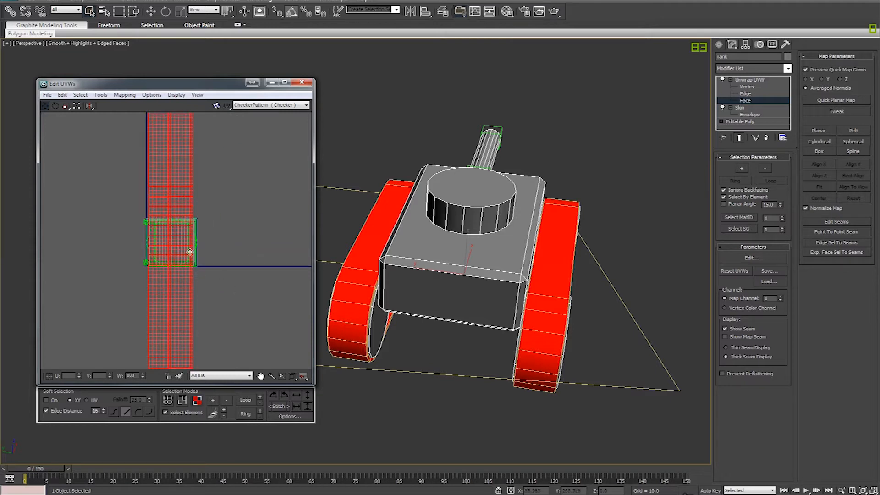
middle_drag(227, 165, 268, 247)
middle_drag(266, 329, 247, 222)
scroll(246, 222, down, 1)
scroll(248, 230, down, 1)
middle_drag(235, 257, 202, 290)
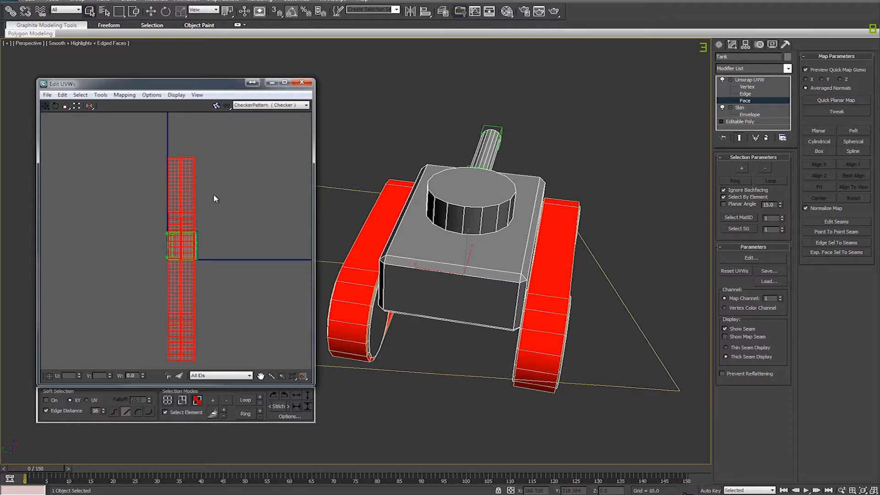
Step: Close the UV editor and remove the Unwrap UVW modifier from the tank
click(307, 86)
click(765, 138)
click(415, 130)
alt+middle_drag(500, 315, 544, 282)
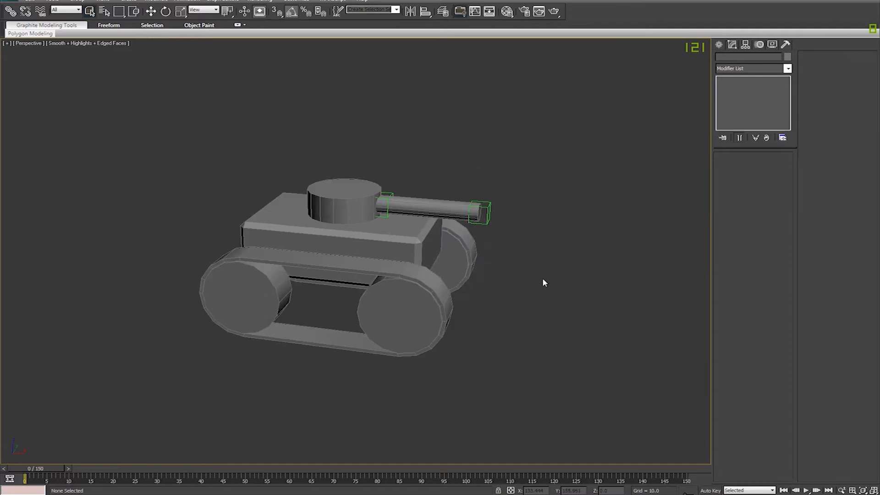
mouse_move(428, 314)
alt+middle_down()
mouse_move(593, 318)
mouse_move(337, 353)
mouse_move(338, 308)
mouse_move(326, 369)
mouse_move(503, 308)
mouse_move(379, 343)
mouse_move(406, 348)
mouse_move(352, 342)
mouse_move(346, 354)
mouse_move(249, 334)
mouse_move(431, 316)
alt+middle_up()
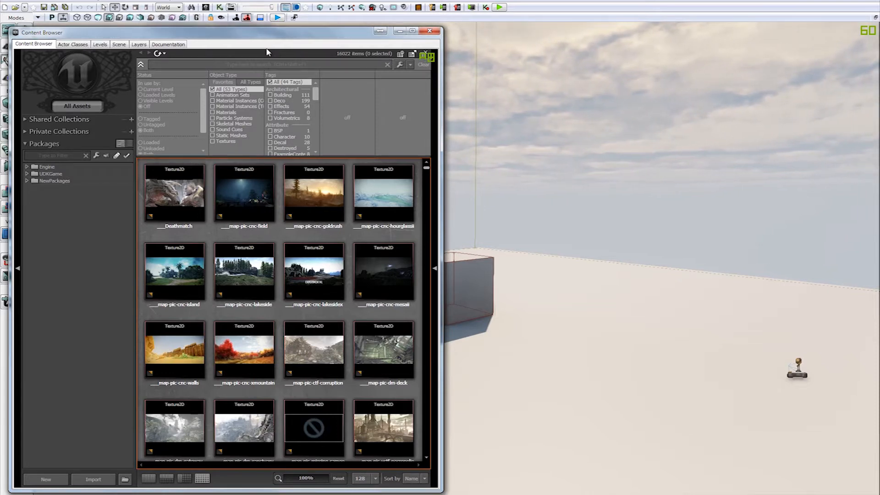
Step: Switch to the Unreal editor and show the TUT_VH_SuperTank package from the UDKGame Content/RenX/Vehicles folder
drag(259, 37, 680, 34)
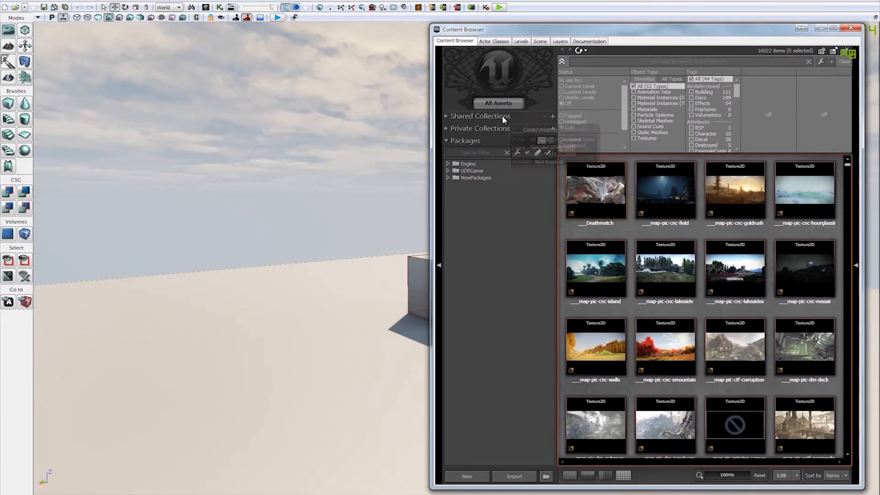
click(448, 170)
click(456, 177)
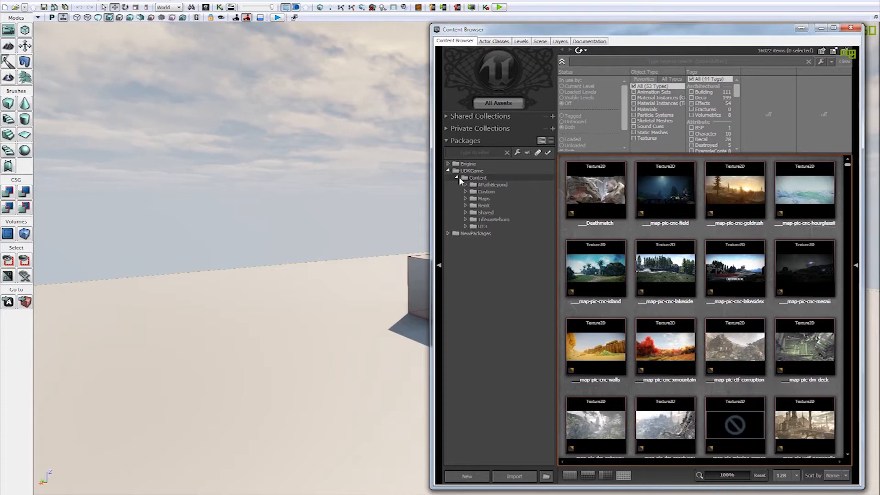
click(466, 205)
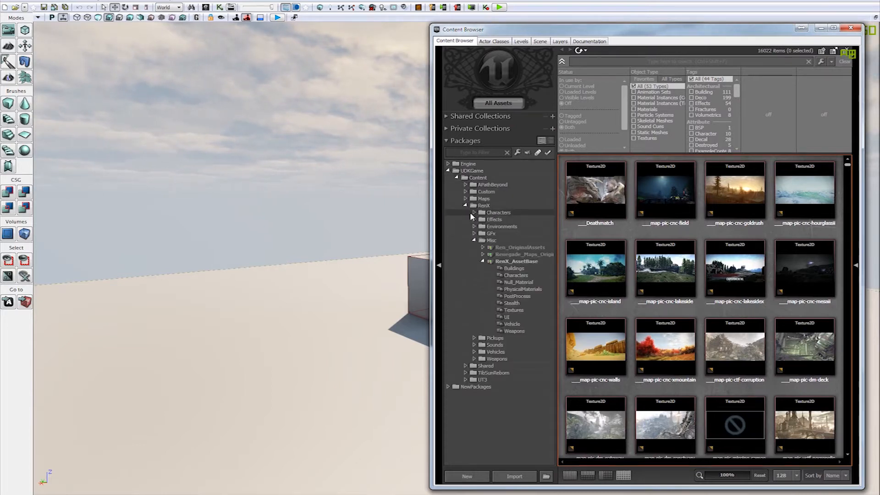
click(475, 241)
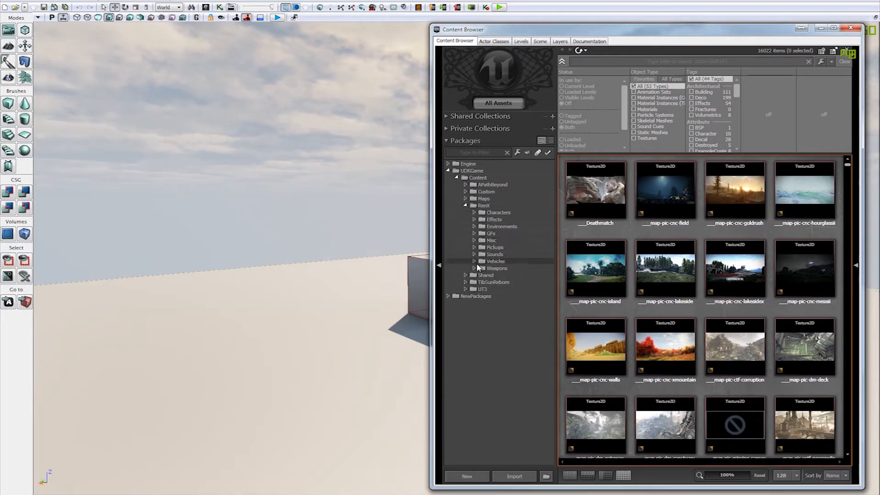
click(475, 261)
scroll(504, 398, down, 1)
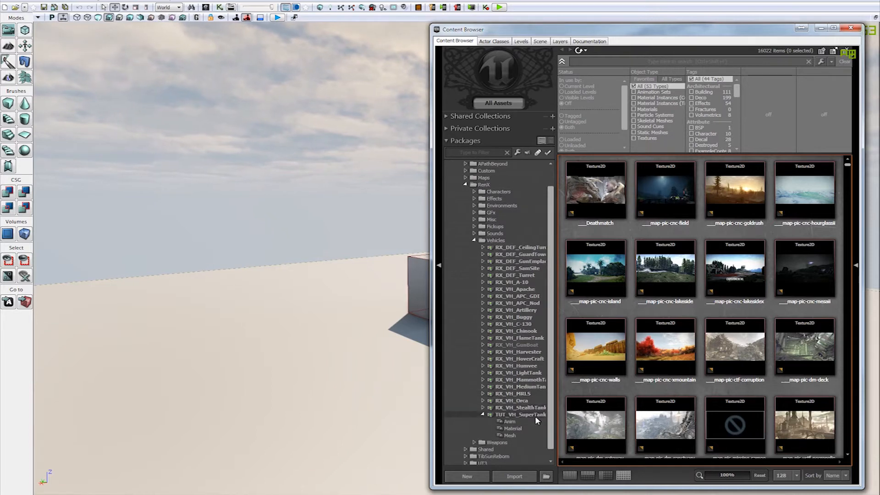
click(534, 415)
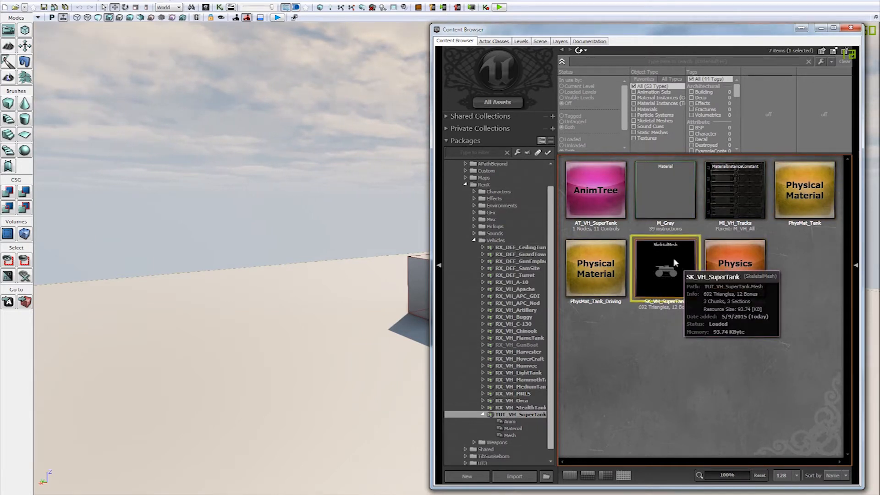
Step: Examine the SuperTank package's assets: anim tree, materials, physical materials, skeletal mesh and physics asset
click(608, 190)
click(721, 346)
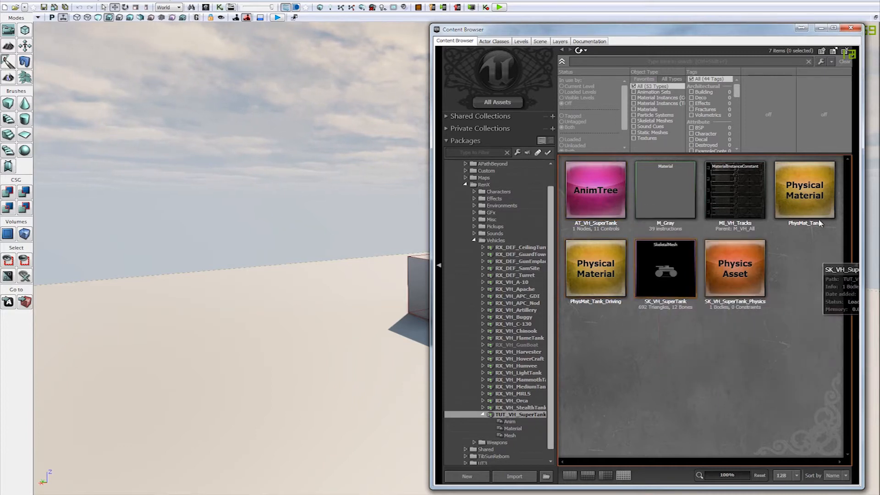
click(811, 206)
click(740, 201)
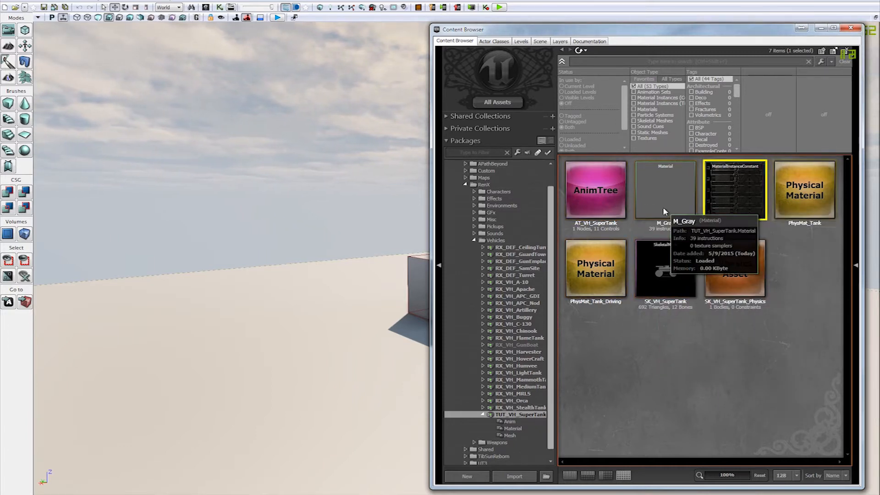
click(685, 206)
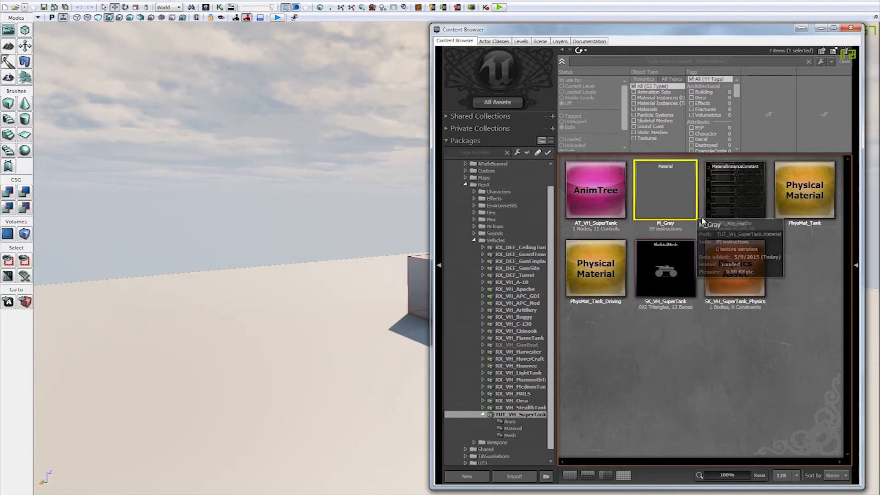
click(596, 270)
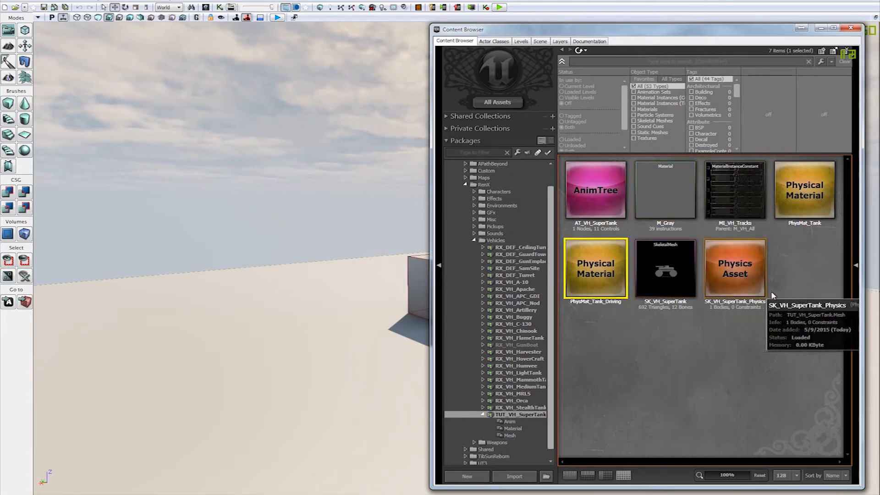
click(766, 311)
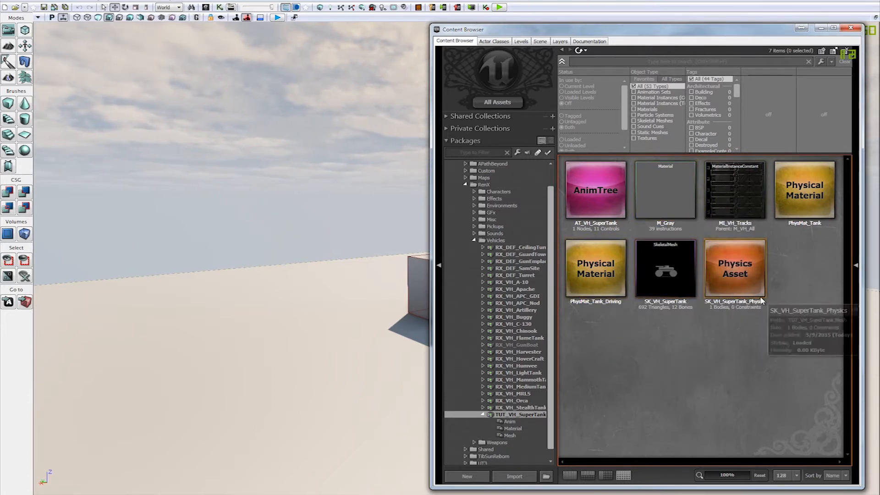
click(758, 274)
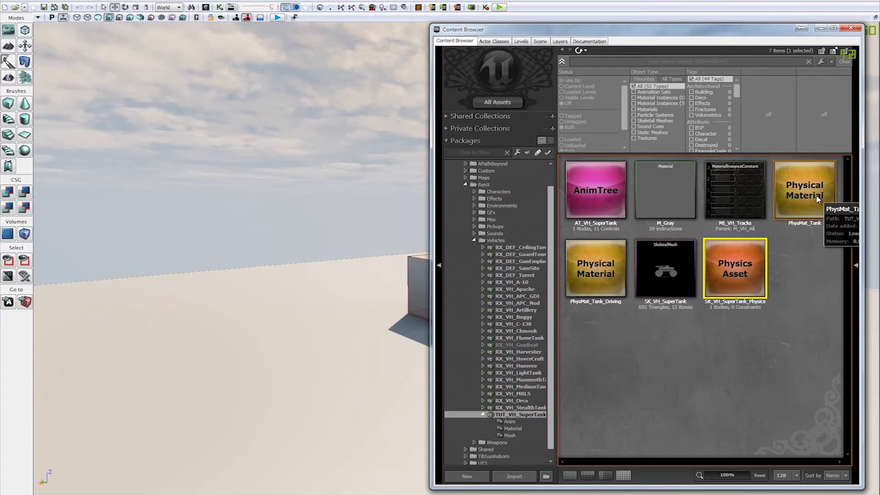
click(595, 269)
click(788, 234)
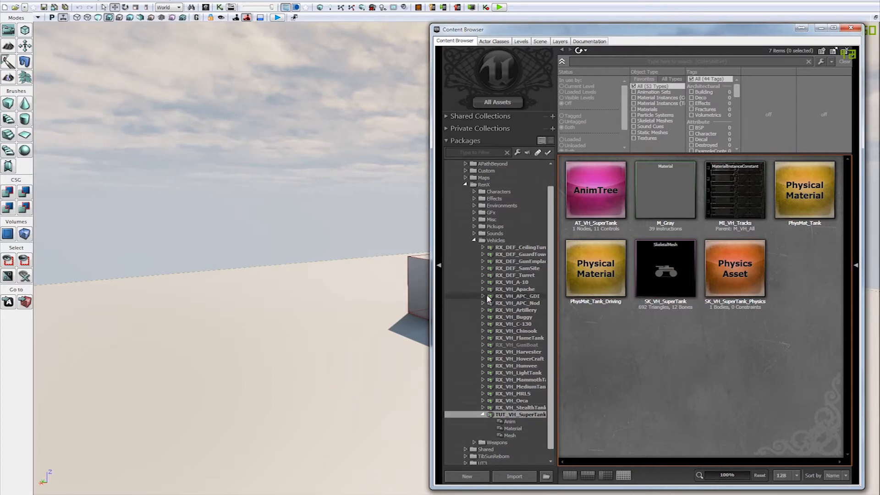
Step: Choose the SK_VH_SuperTank FBX file in the Desktop's VehicleTutorial folder for import into the TUT_VH_SuperTank package
click(484, 414)
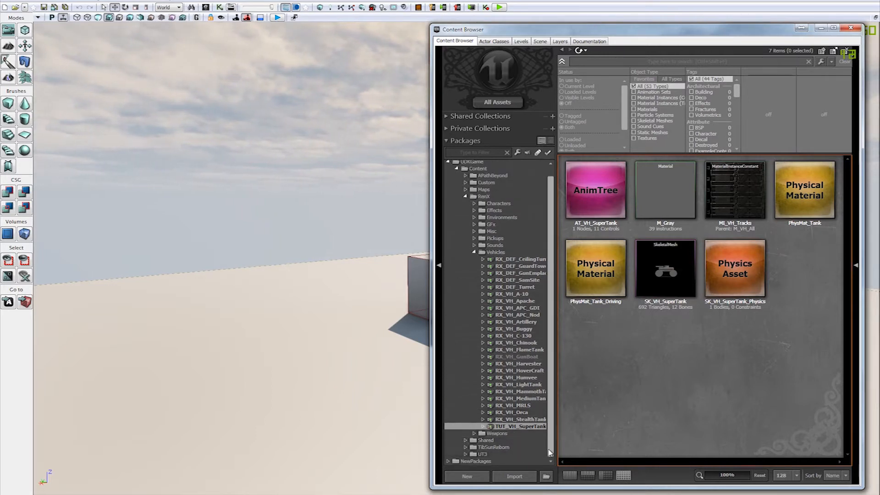
drag(551, 422, 551, 424)
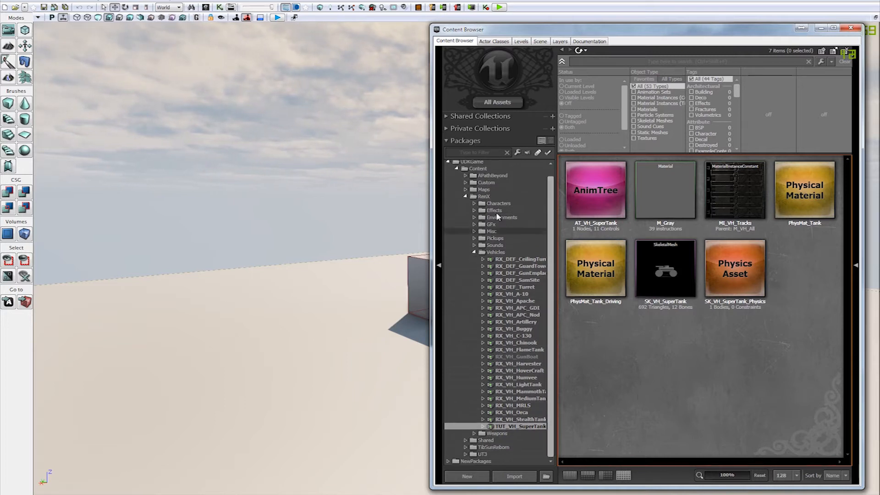
click(514, 476)
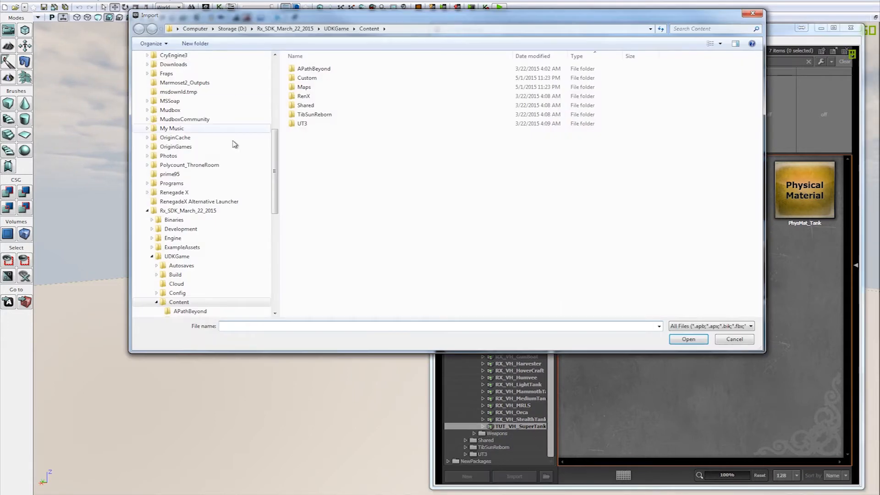
drag(275, 171, 281, 59)
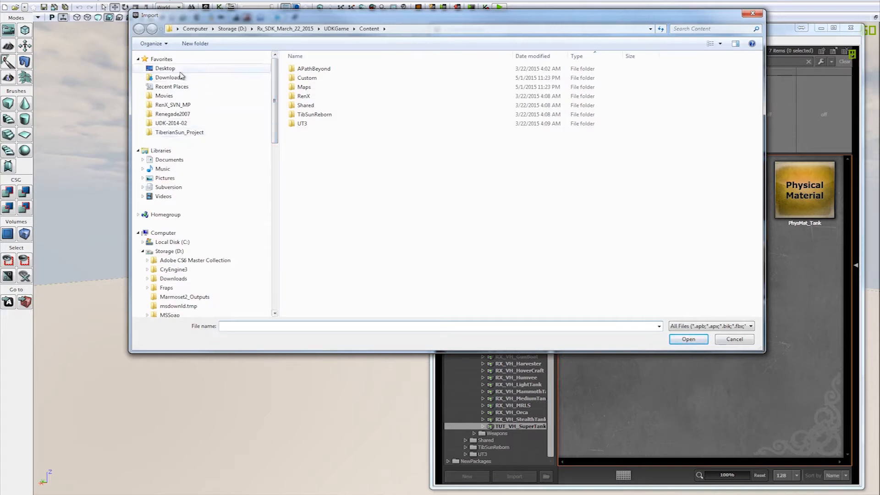
click(167, 68)
double_click(339, 124)
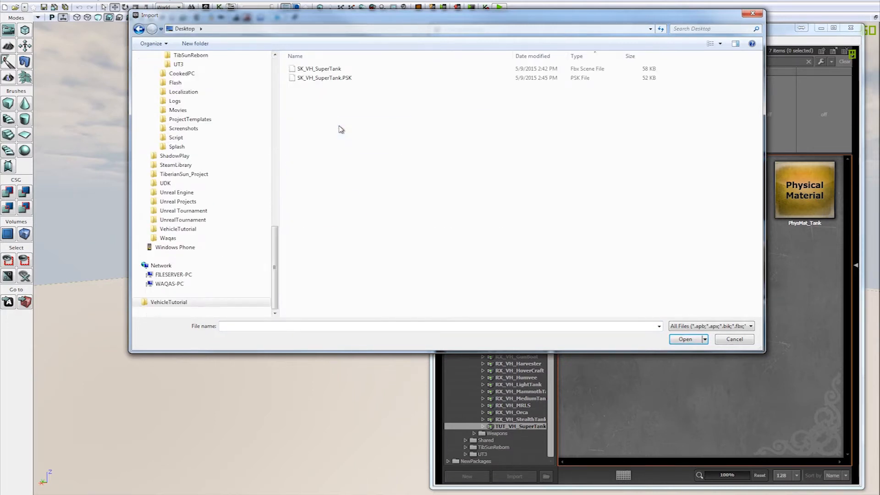
click(313, 72)
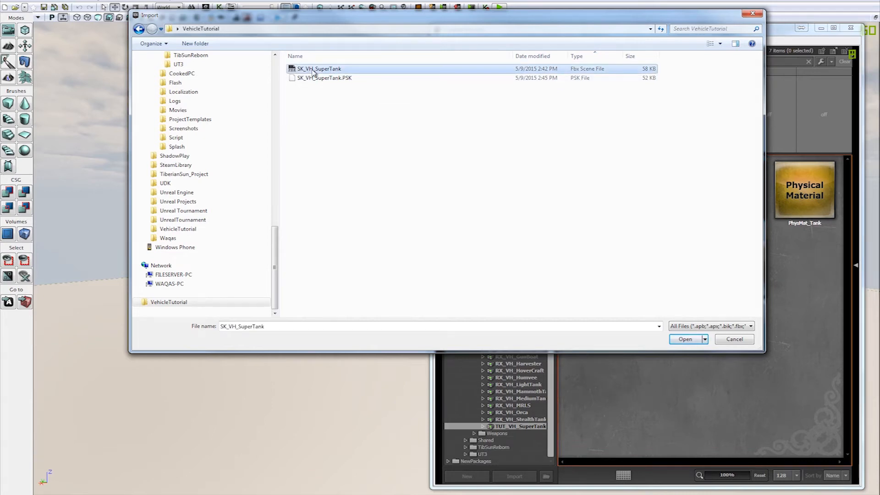
double_click(313, 72)
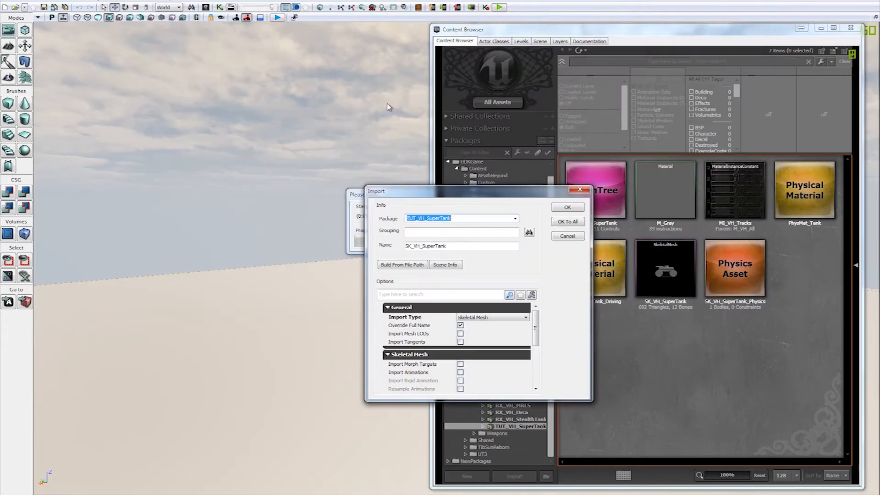
Step: Set the import destination to a new package TUT_VH_SuperTank_New with grouping Mesh, and enlarge the import dialog to show all options
drag(445, 202, 251, 126)
click(281, 143)
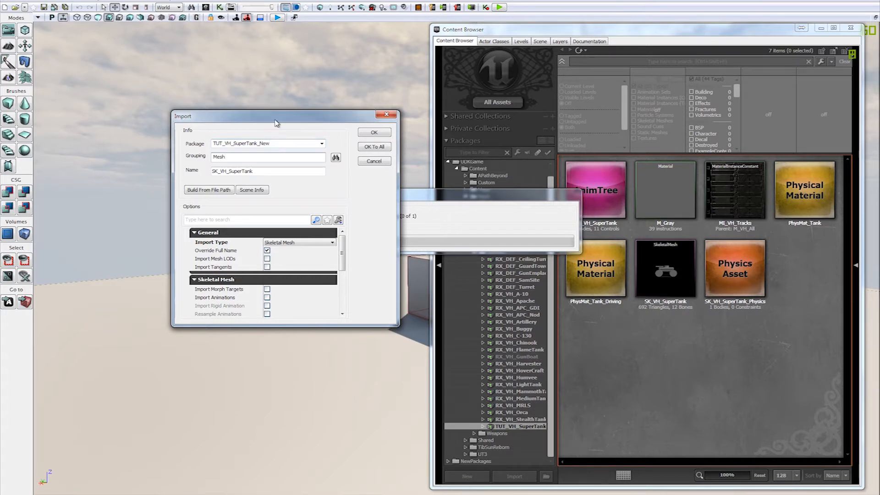
drag(277, 123, 238, 90)
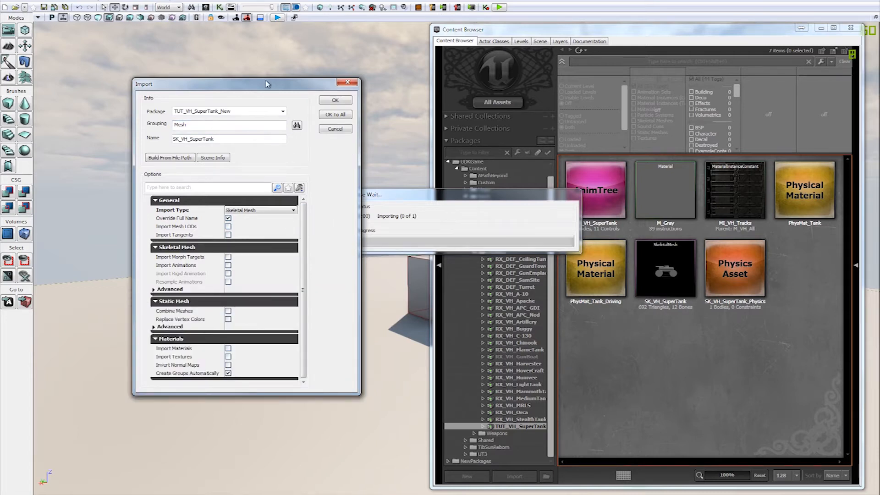
drag(267, 84, 247, 78)
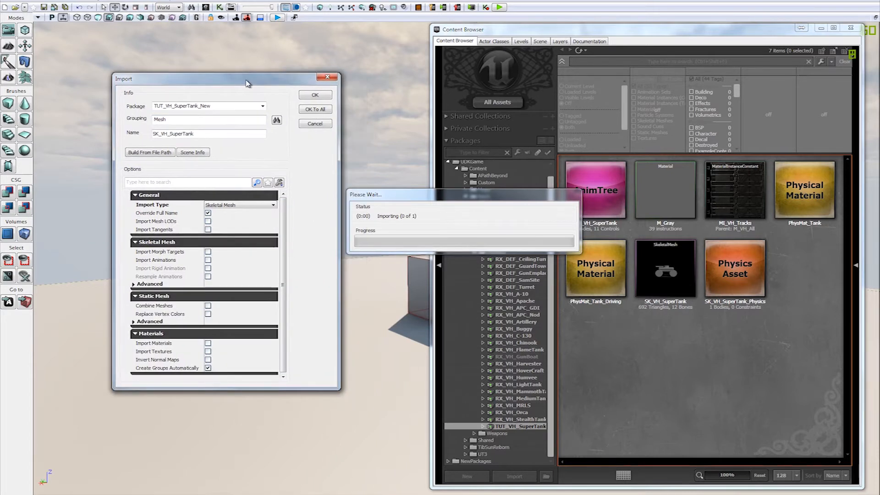
Step: Import the tank FBX as a static mesh, accepting the FBX version warning, and inspect it in the Static Mesh Editor
click(231, 205)
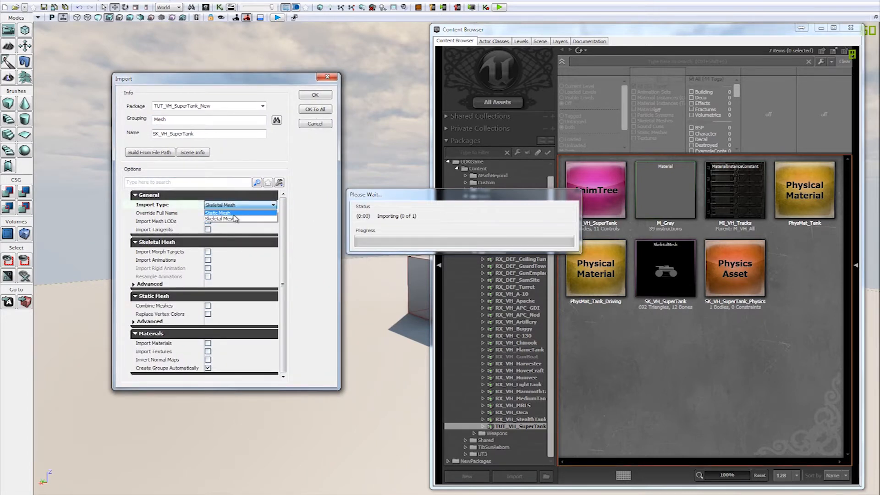
click(239, 213)
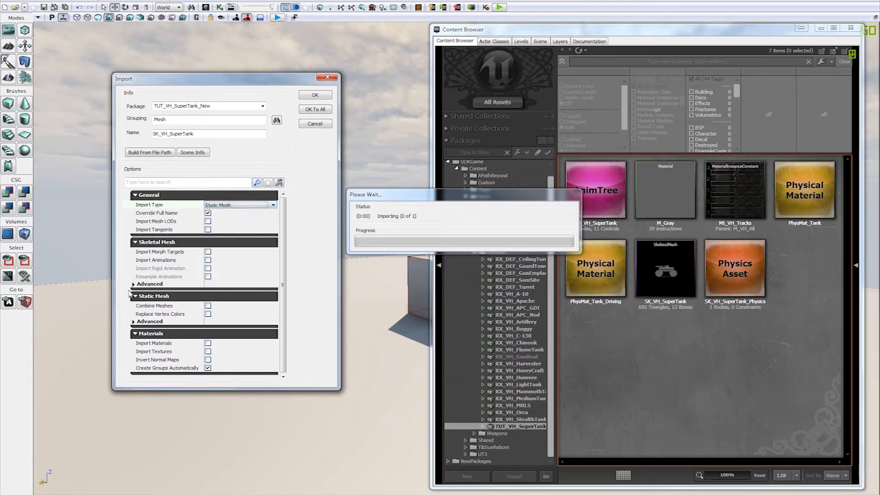
click(134, 284)
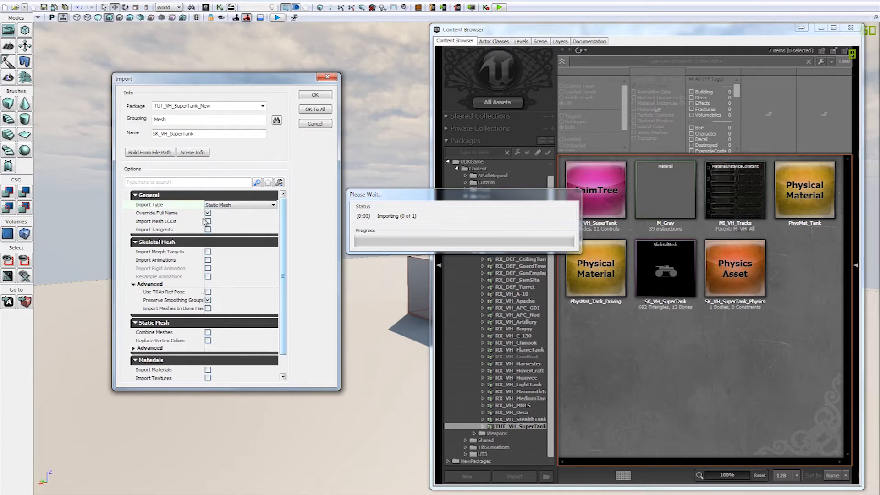
drag(206, 217, 230, 215)
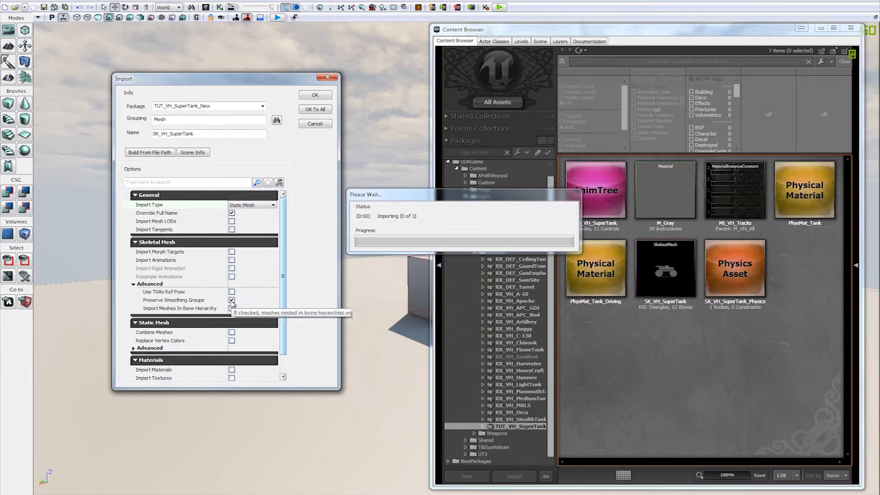
click(159, 285)
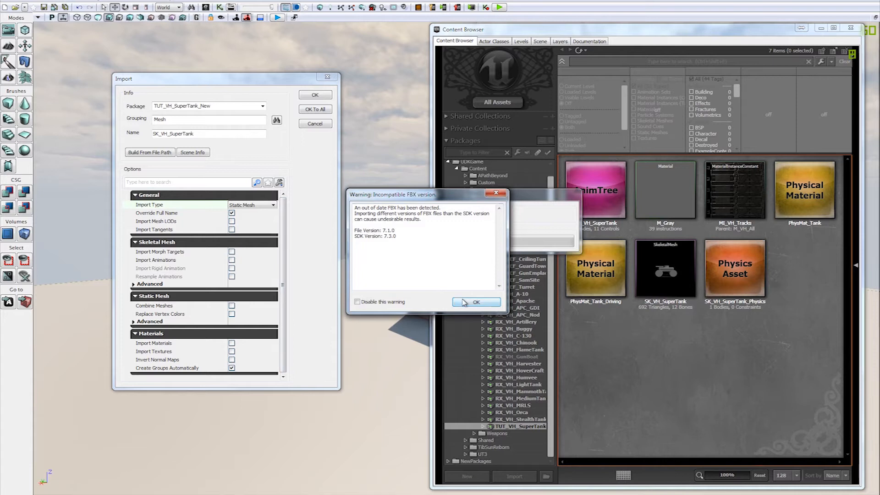
click(466, 302)
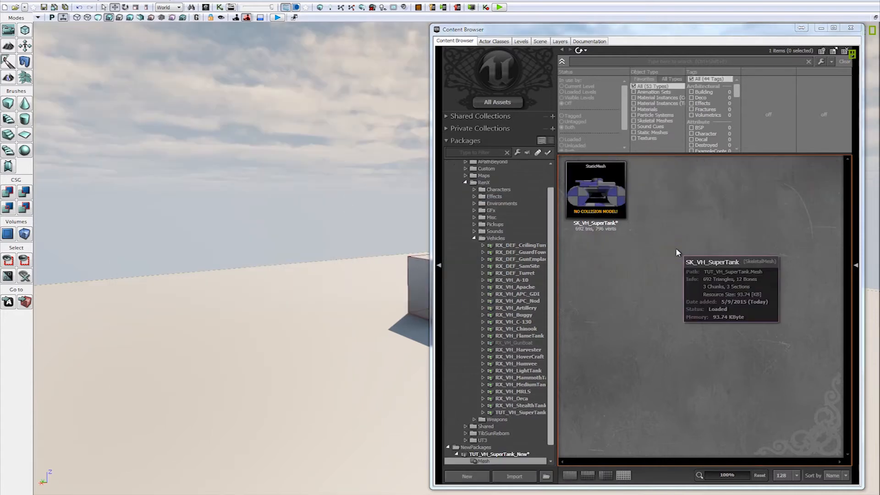
click(619, 198)
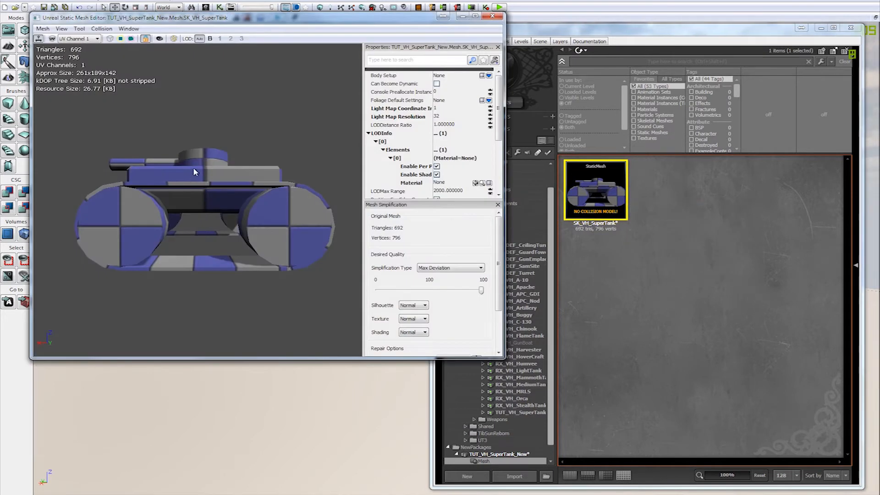
click(497, 18)
Step: Import the SK_VH_SuperTank FBX file as a skeletal mesh into the Mesh group of TUT_VH_SuperTank_New
click(518, 475)
double_click(353, 69)
click(253, 206)
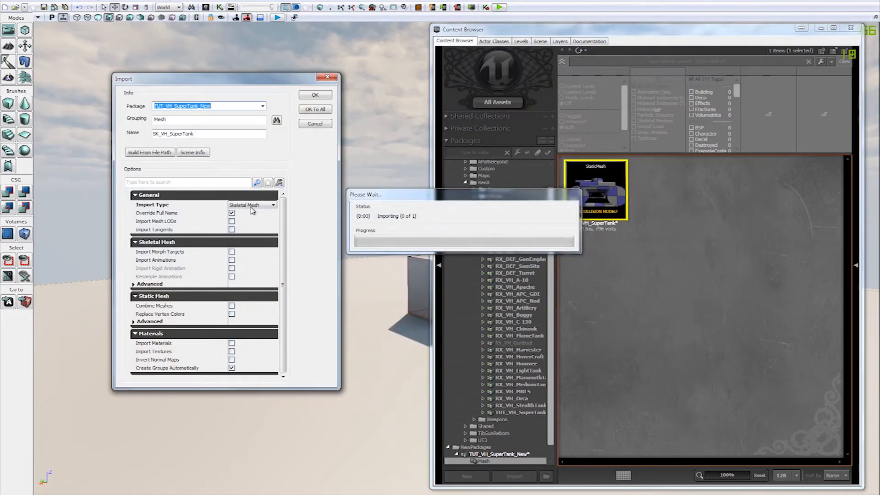
click(257, 219)
click(315, 96)
click(464, 301)
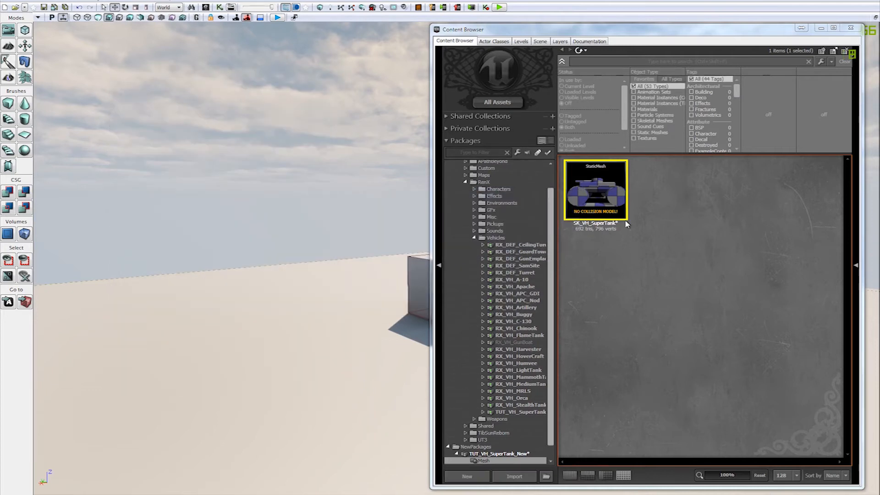
Step: Delete the static mesh version of SK_VH_SuperTank from the Mesh group
click(660, 202)
right_click(661, 202)
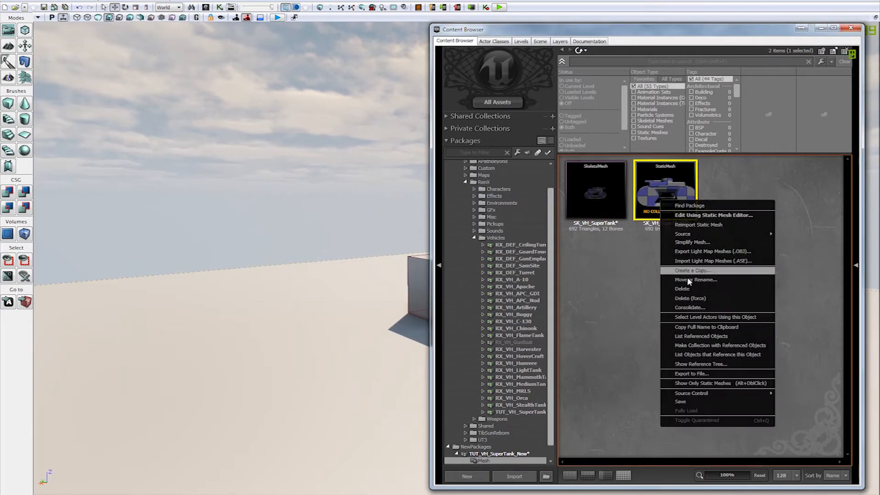
click(708, 301)
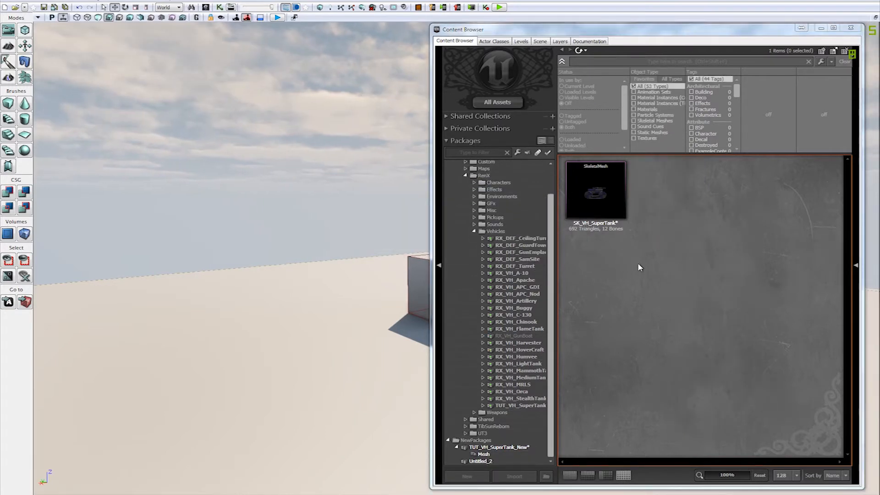
Step: Inspect the FBX-imported SK_VH_SuperTank skeletal mesh in the AnimSet Editor and close the editor
click(596, 196)
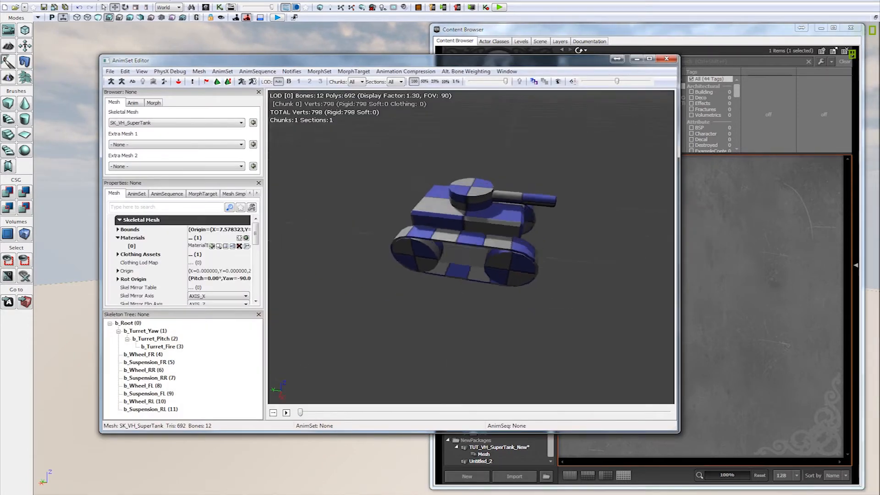
drag(477, 239, 802, 109)
click(666, 59)
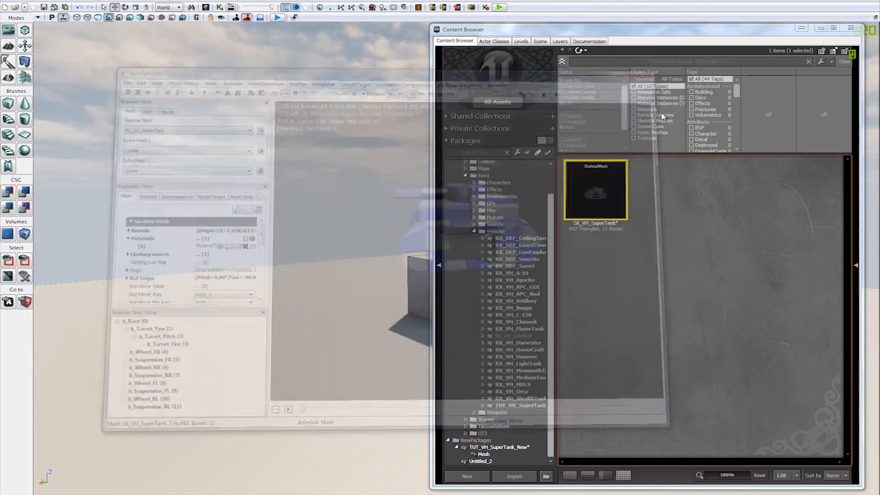
Step: Import the tank's other skeletal mesh file over SK_VH_SuperTank in the Mesh group, with Assume Maya Coordinates off
click(501, 456)
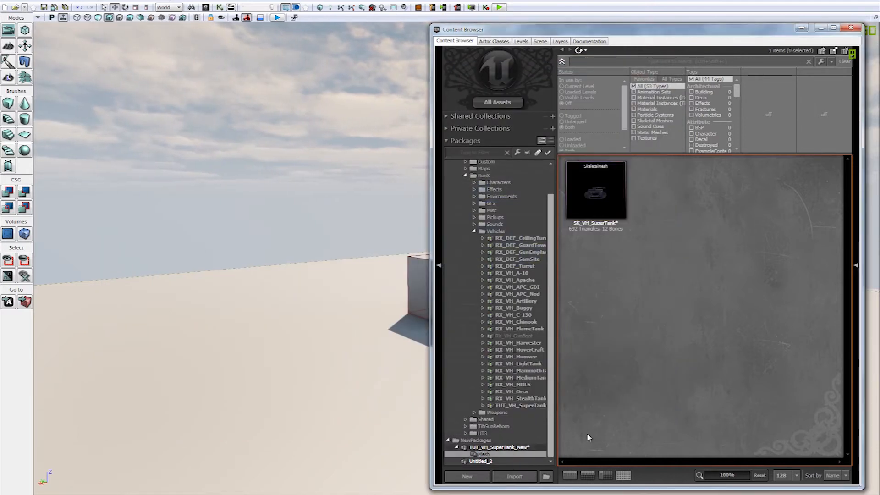
click(514, 476)
double_click(339, 77)
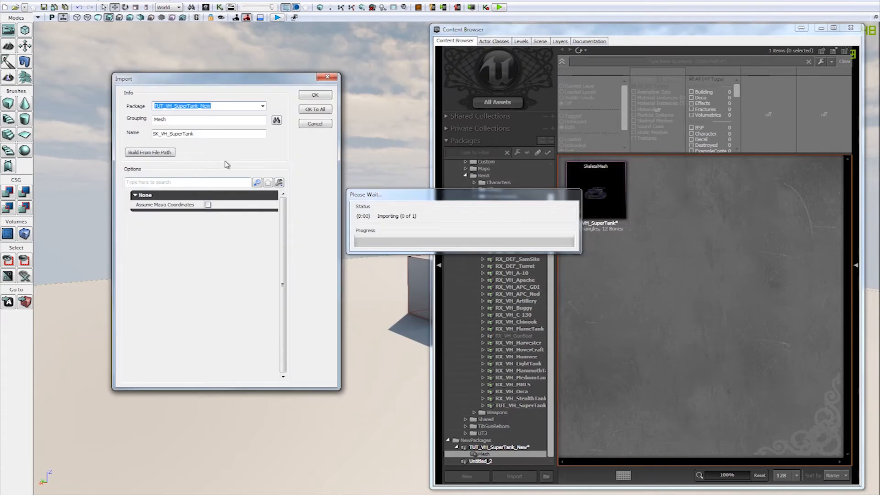
click(315, 95)
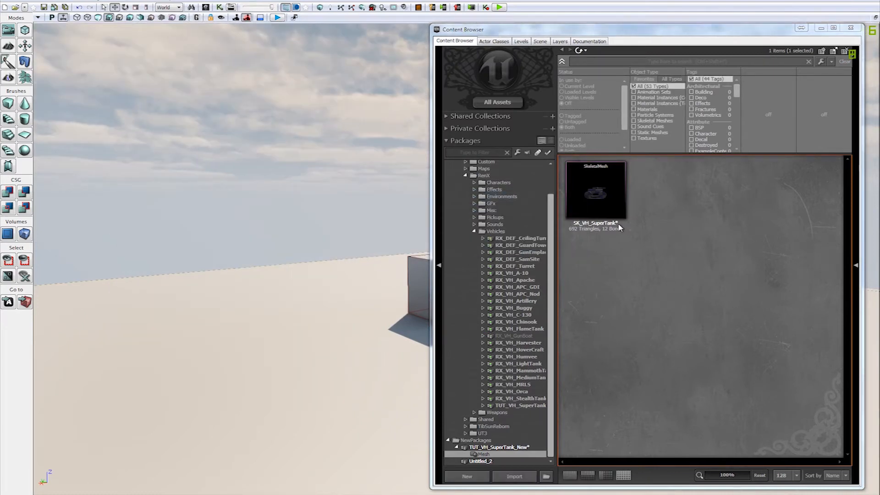
Step: Check the reimported SK_VH_SuperTank's sections, material slots and bones in the AnimSet Editor, and close the editor
double_click(607, 191)
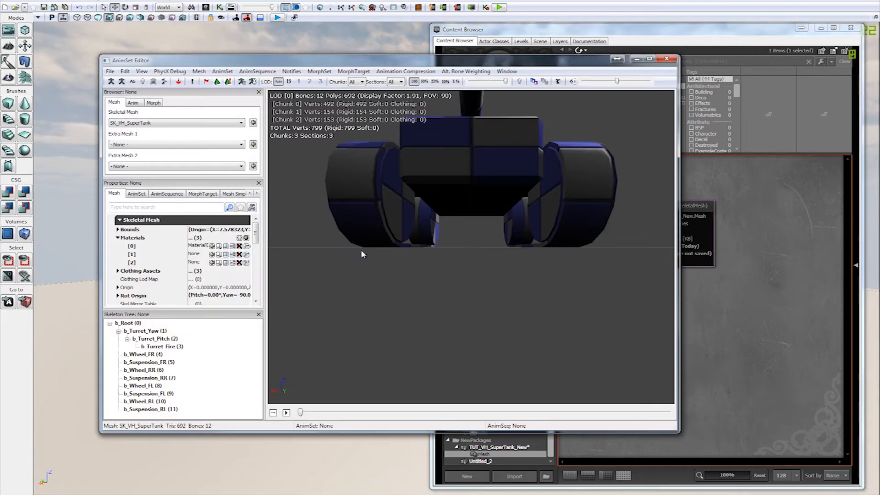
drag(361, 259, 367, 239)
right_drag(367, 239, 394, 220)
drag(394, 220, 423, 216)
click(666, 58)
Step: Save the TUT_VH_SuperTank_New package in the UDKGame Content/RenX/Vehicles folder
right_click(499, 446)
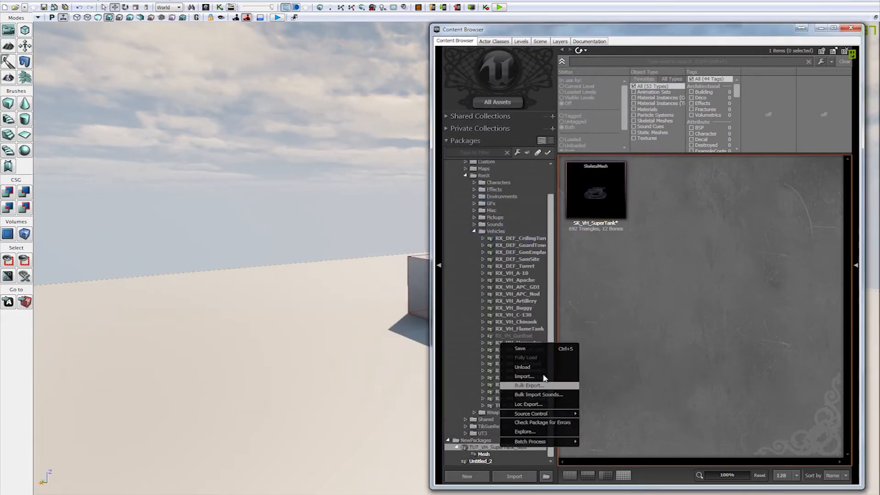
click(520, 348)
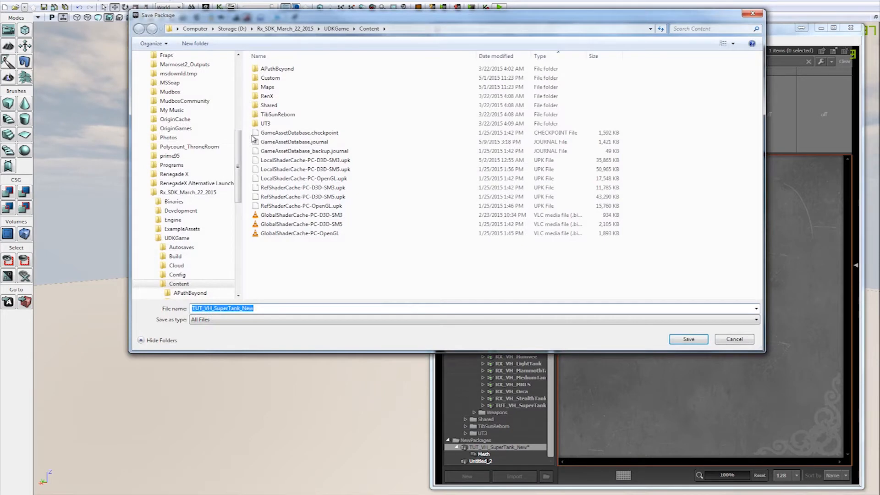
double_click(266, 96)
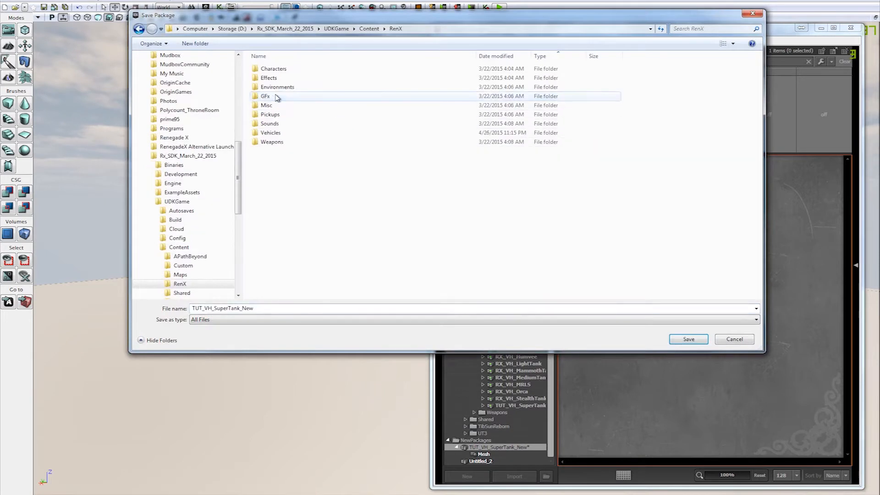
double_click(302, 133)
click(299, 308)
click(706, 338)
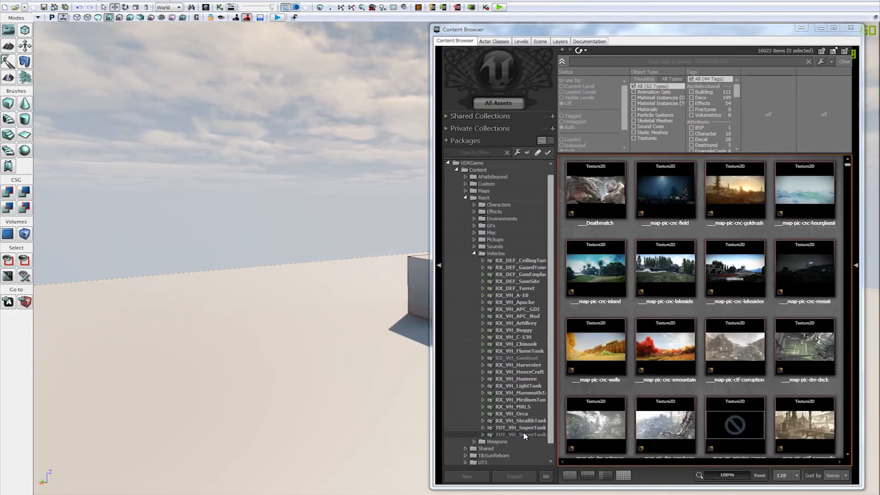
Step: Fully load the saved TUT_VH_SuperTank_New package and move the Content Browser aside to free up the viewport
click(523, 434)
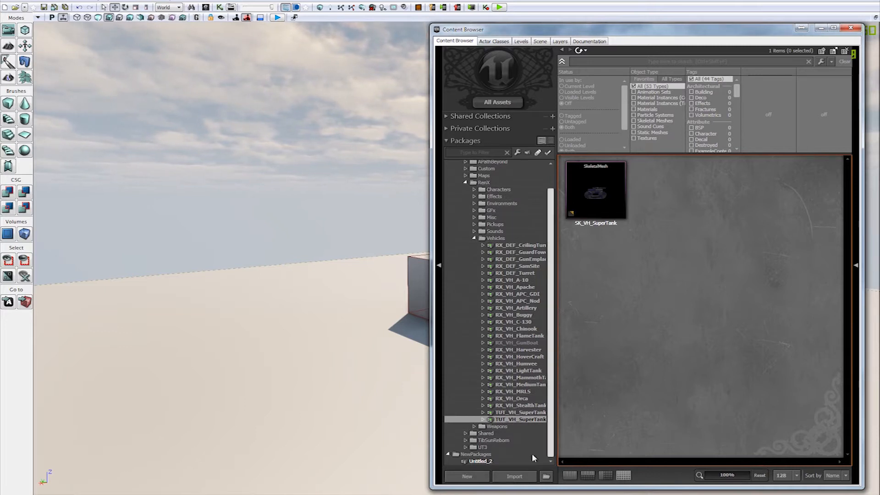
mouse_move(556, 439)
mouse_down()
mouse_move(591, 438)
mouse_move(558, 438)
mouse_up()
right_click(543, 420)
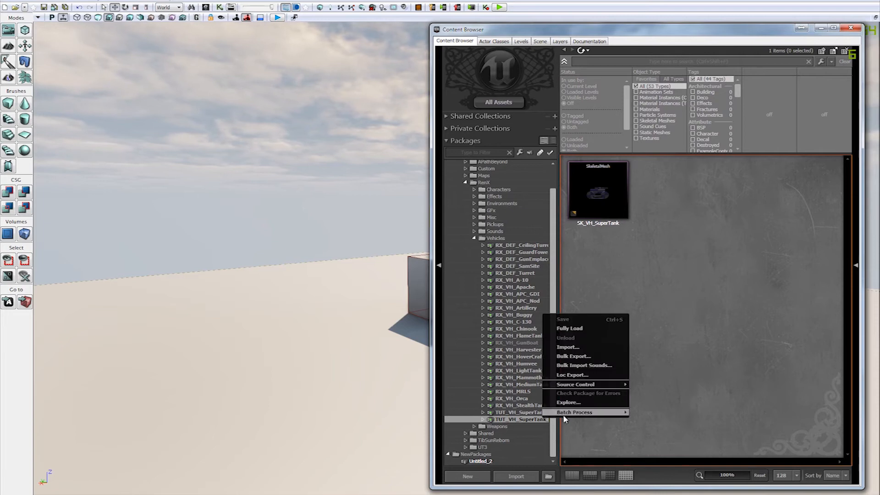
click(569, 331)
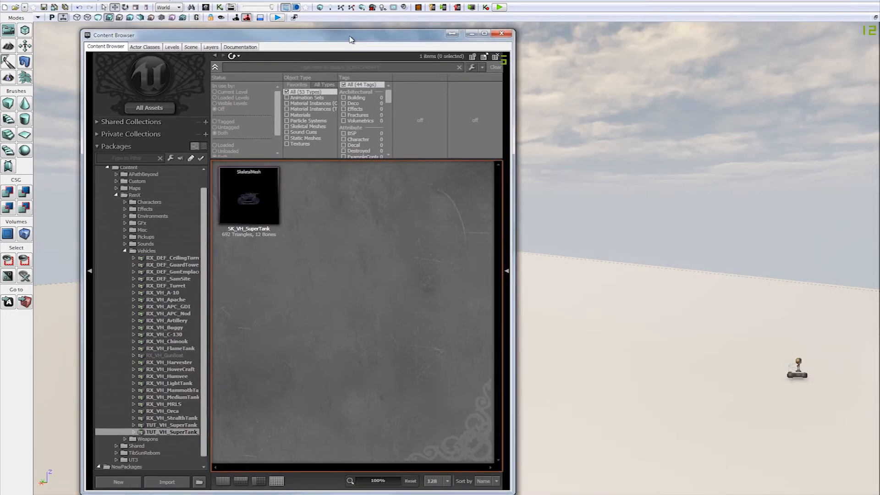
drag(327, 32, 291, 31)
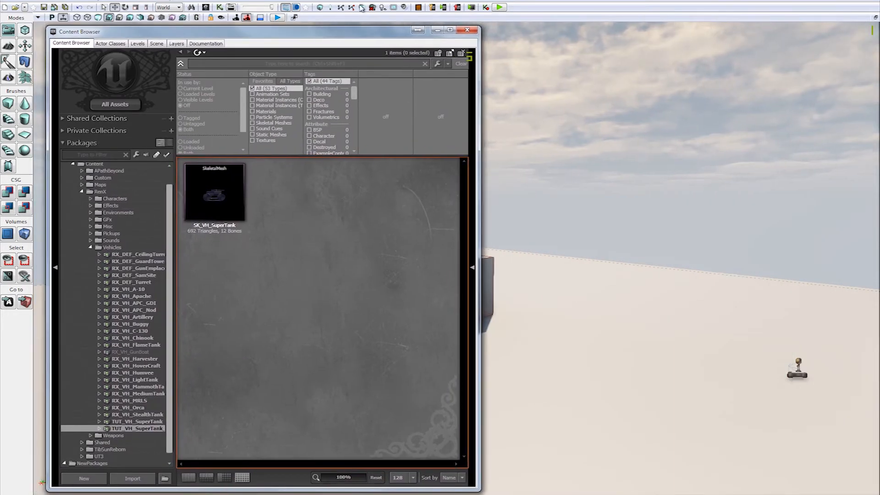
Step: Open the SK_VH_SuperTank skeletal mesh in the AnimSet Editor, with an angled view of the tank, beside the Content Browser's package tree
mouse_move(237, 187)
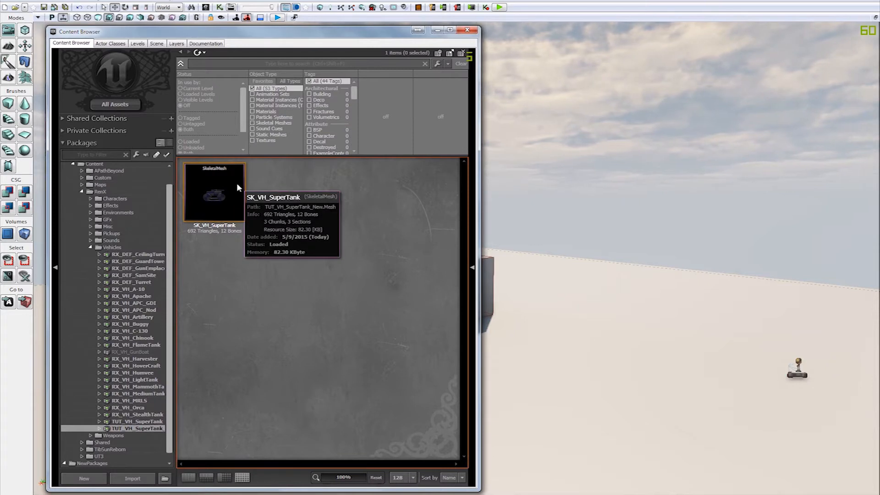
click(237, 186)
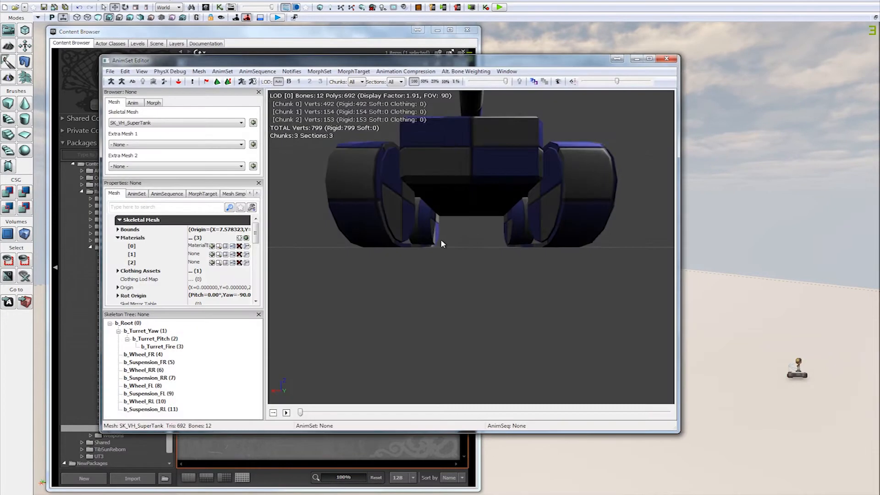
drag(441, 242, 422, 210)
right_drag(422, 210, 412, 138)
drag(412, 137, 541, 57)
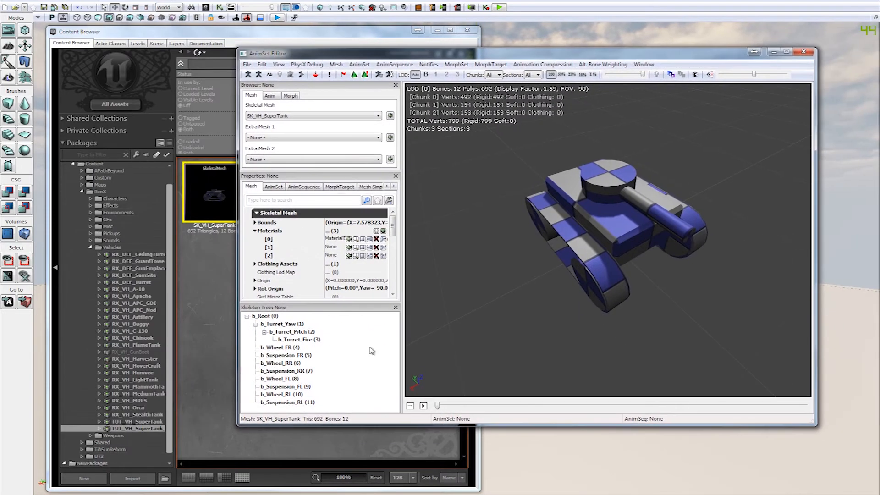
Step: Close the Skeleton Tree pane and examine the three material slots of the skeletal mesh
click(395, 307)
click(338, 287)
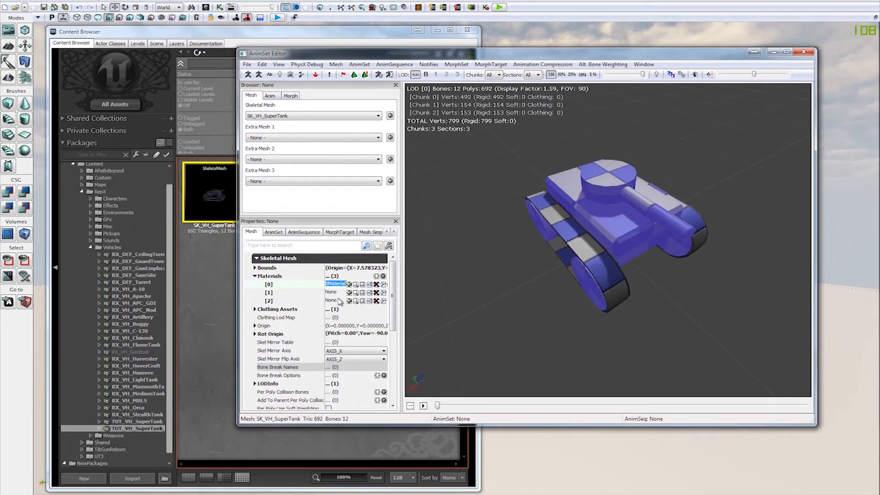
click(338, 303)
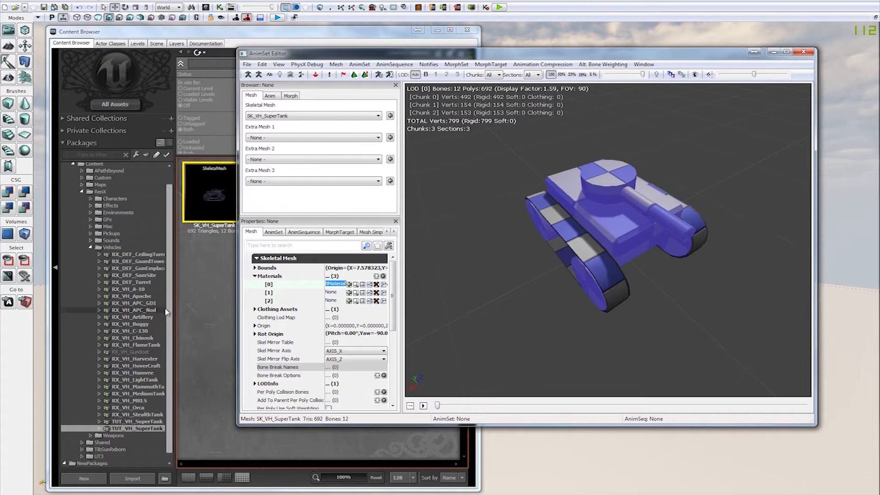
Step: Create a new material named M_Gray in the Material group of the TUT_VH_SuperTank_New package
click(186, 321)
right_click(354, 259)
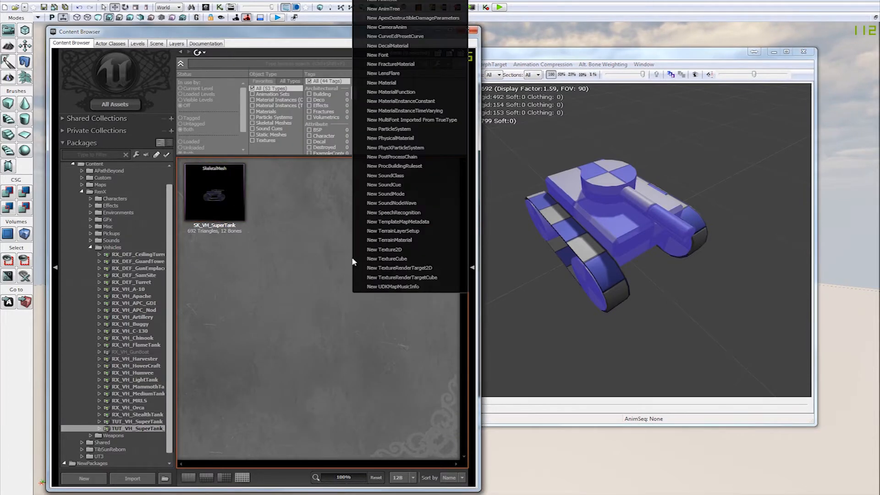
click(384, 83)
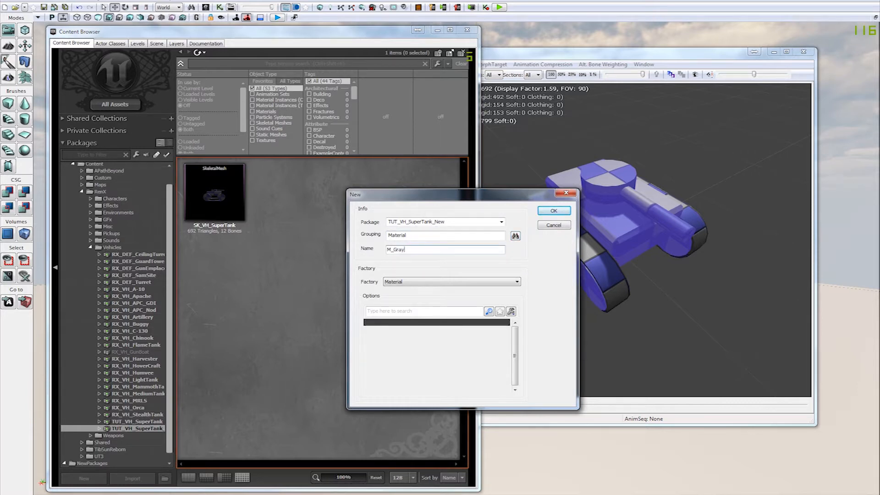
key(Return)
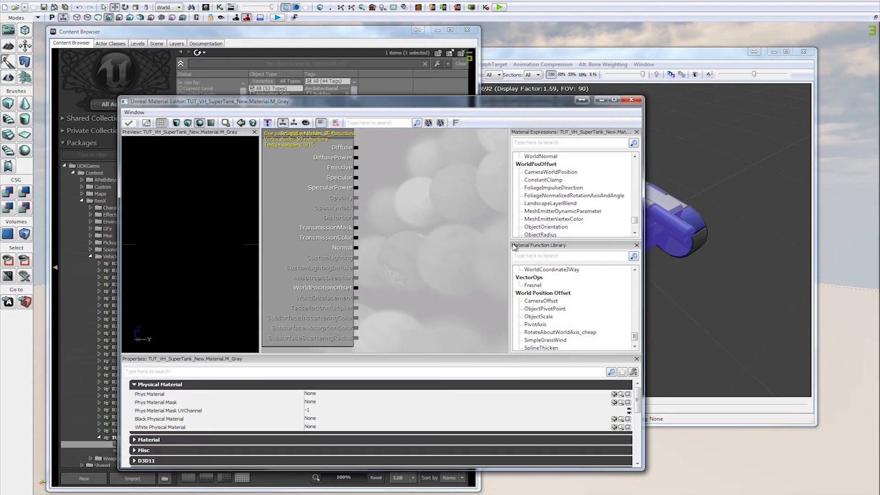
Step: Add a constant node with a value of 0.1 to M_Gray and connect it to the Diffuse input
drag(438, 201, 429, 243)
key(1)
click(413, 188)
click(341, 386)
text(1)
drag(410, 202, 347, 190)
drag(210, 233, 355, 367)
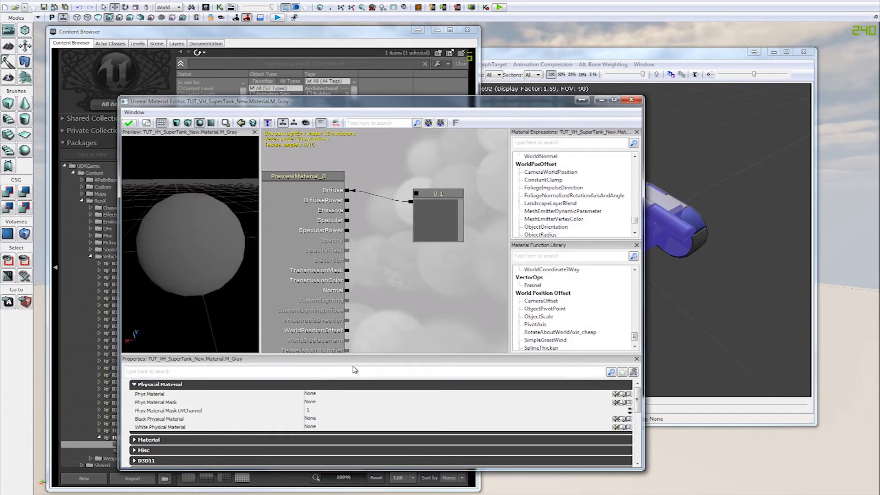
Step: Set the constant's R value to 0.15, apply the changes to M_Gray and close the Material Editor
click(427, 218)
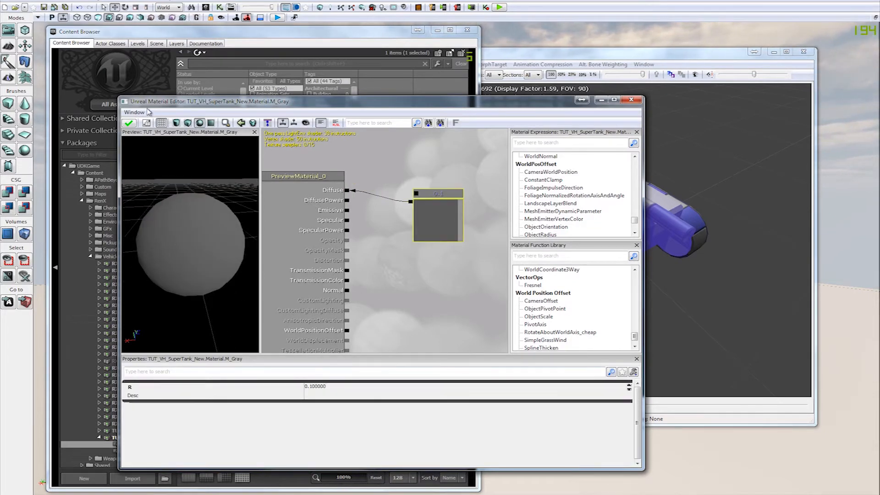
click(336, 385)
text(.1)
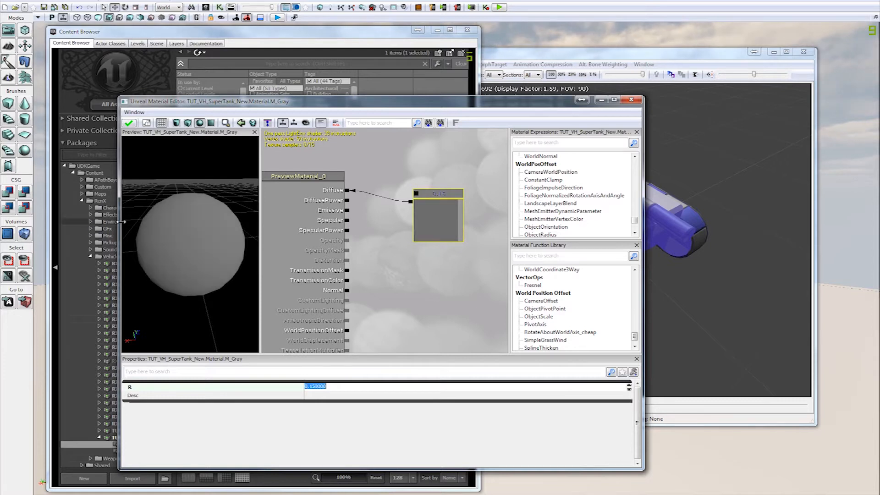
click(130, 124)
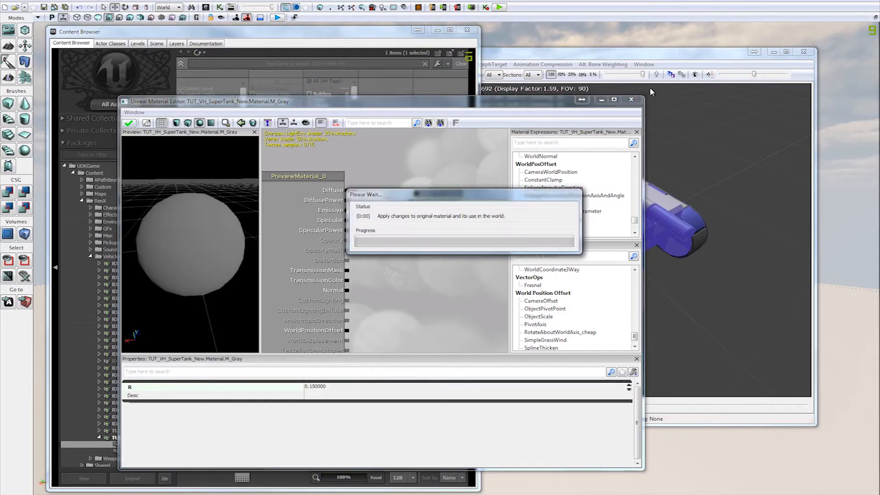
click(632, 102)
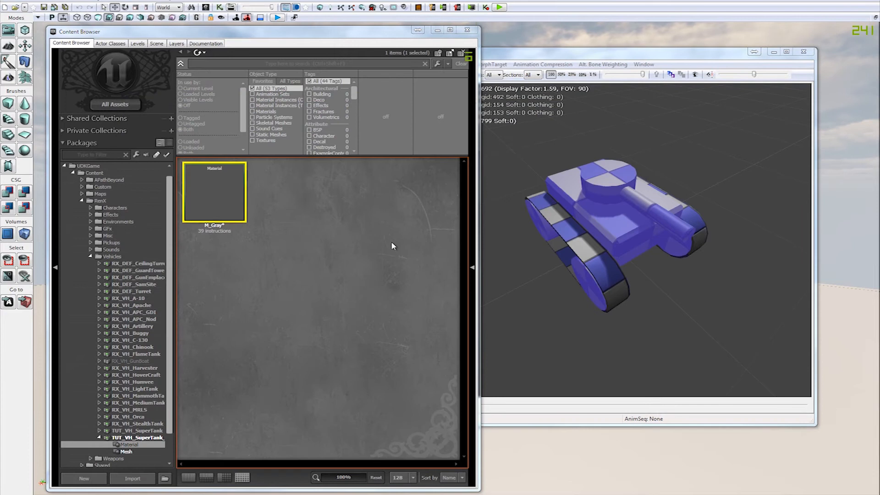
Step: Assign M_Gray to material slot [0] of SK_VH_SuperTank in the AnimSet Editor
click(618, 321)
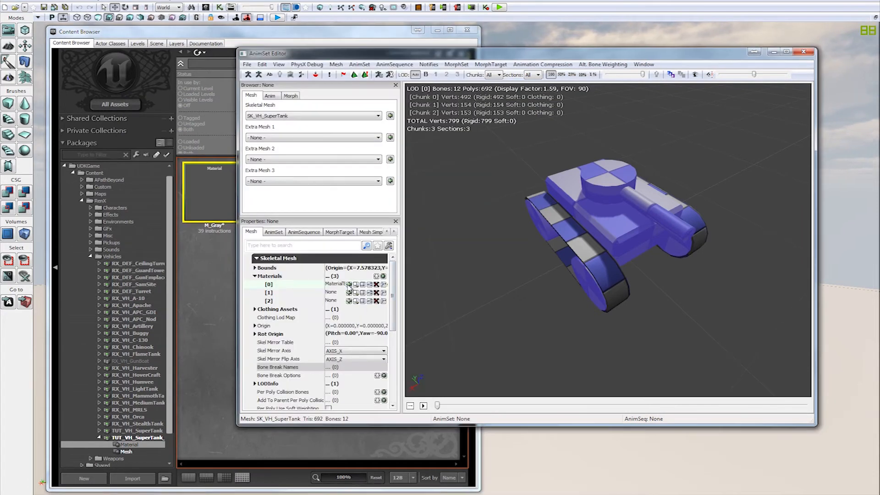
click(349, 284)
drag(499, 307, 620, 250)
drag(456, 227, 504, 261)
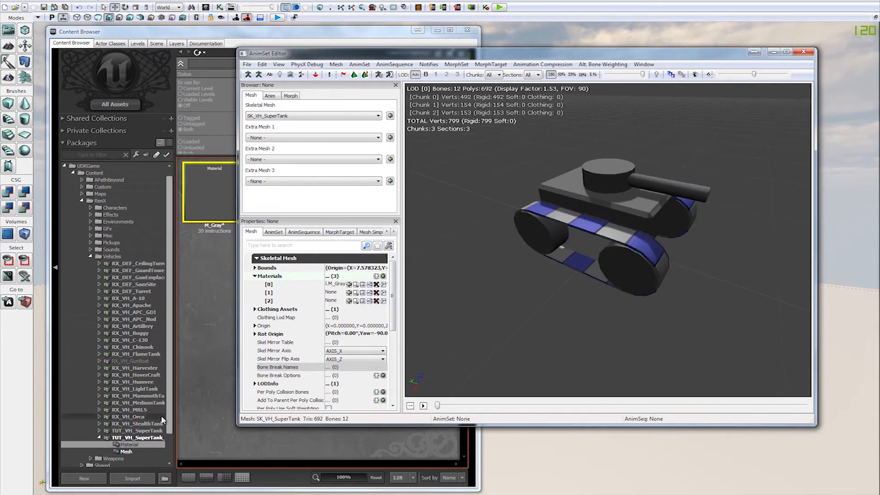
Step: Browse the Materials group of the RX_VH_MediumTank package for a tank track material instance
click(98, 402)
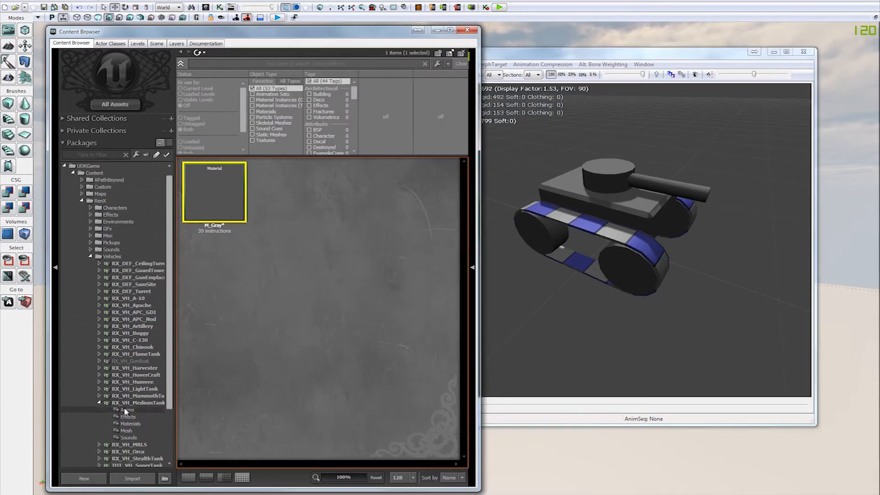
click(130, 424)
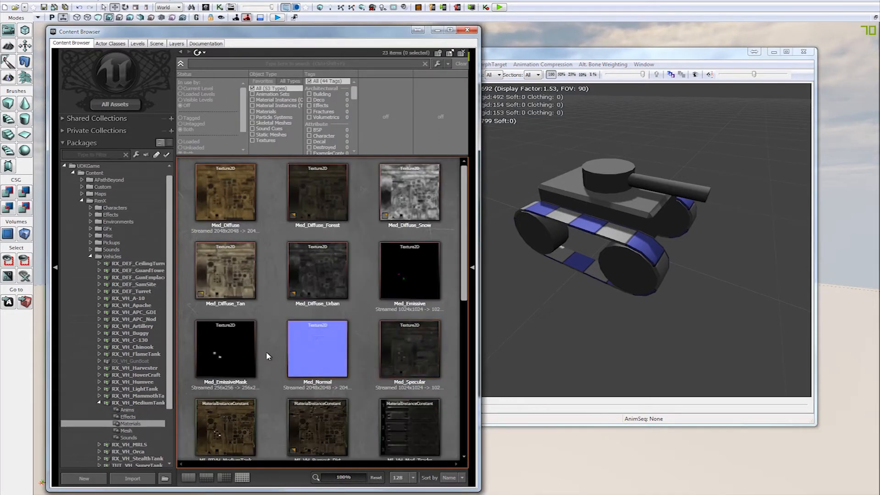
scroll(268, 356, down, 2)
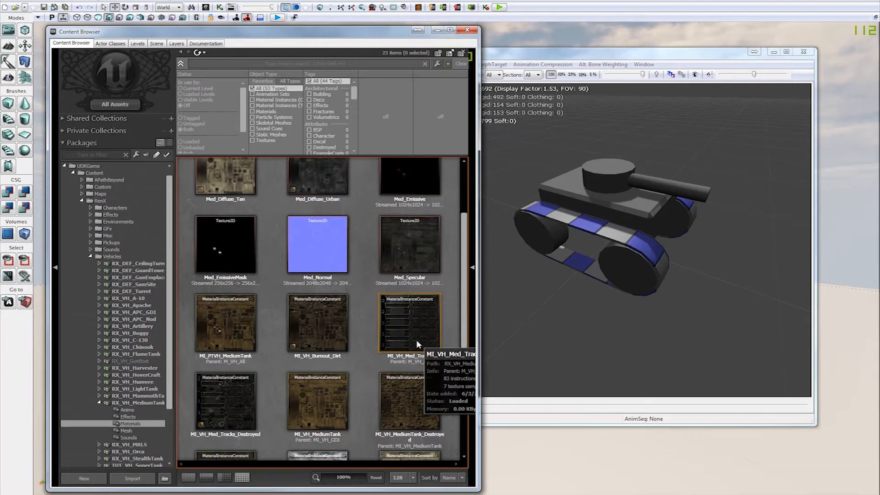
scroll(402, 353, down, 1)
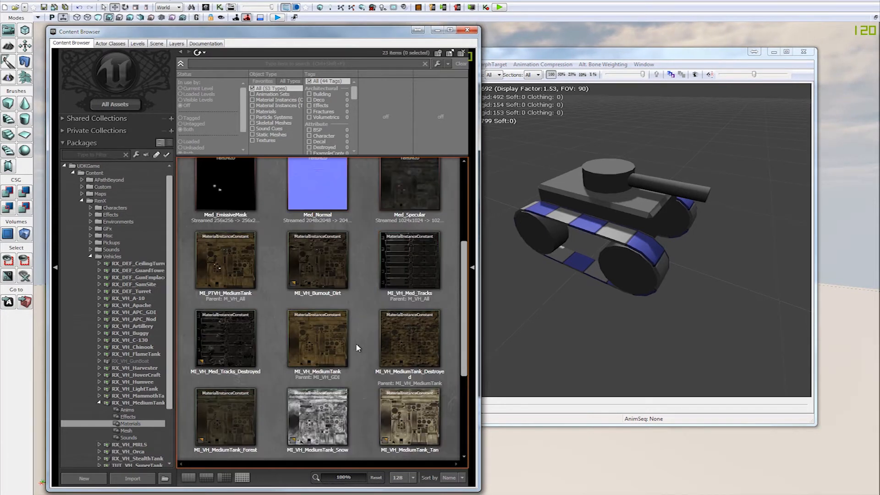
right_click(403, 271)
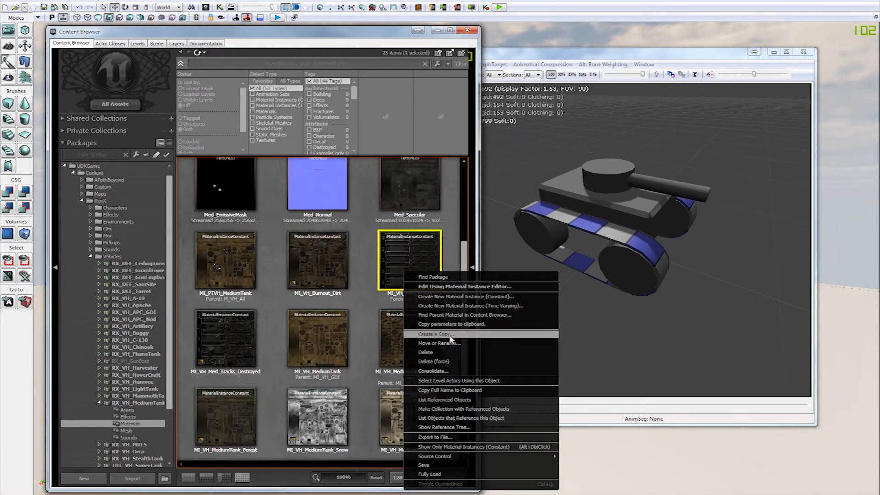
click(363, 295)
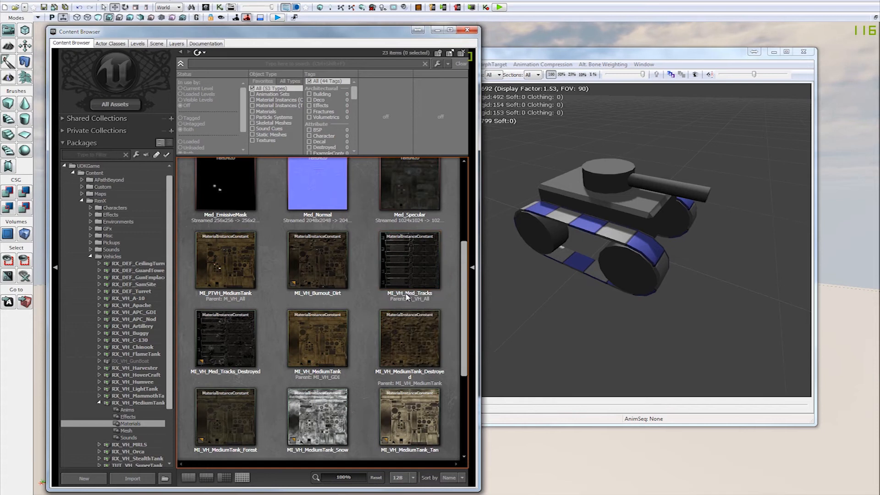
Step: Enlarge the asset thumbnails to 256 and look closely at the MI_VH_Med_Tracks material instance
click(412, 477)
click(397, 452)
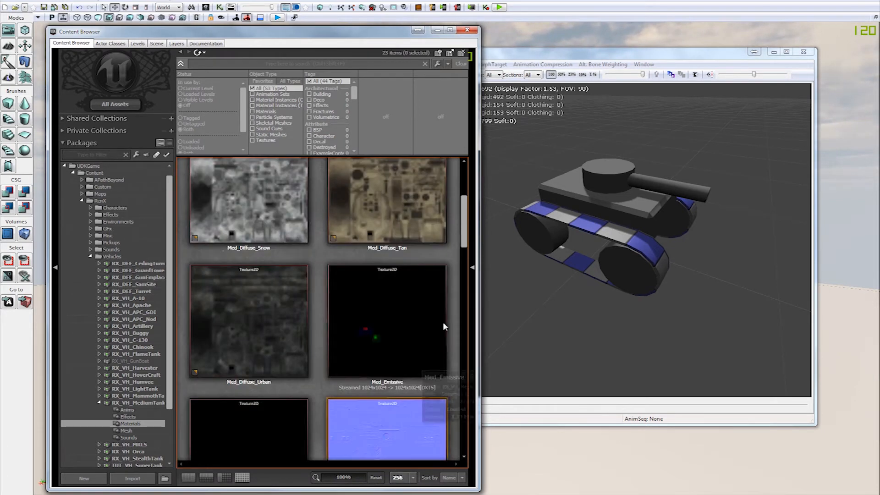
scroll(396, 345, down, 6)
scroll(397, 346, down, 2)
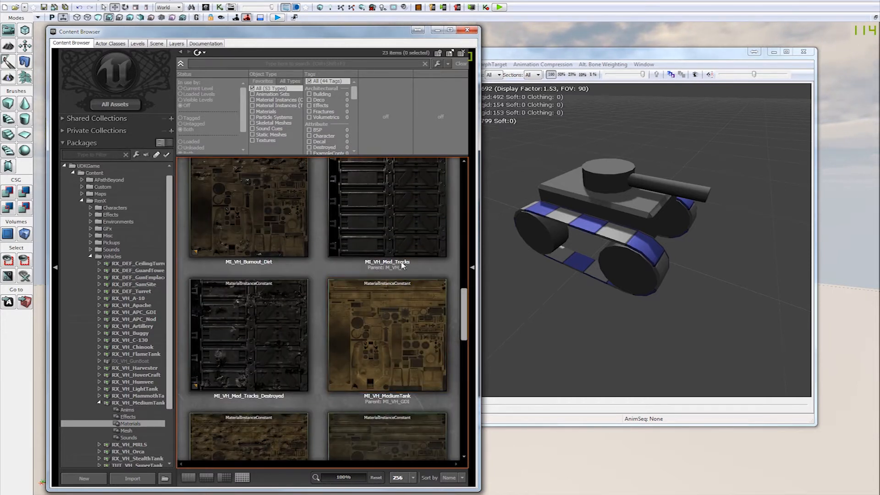
scroll(377, 293, up, 2)
Step: Copy MI_VH_Med_Tracks into the Materials group of the TUT_VH_SuperTank_New package under the name MI_VH_Tracks
click(351, 312)
right_click(362, 289)
click(411, 134)
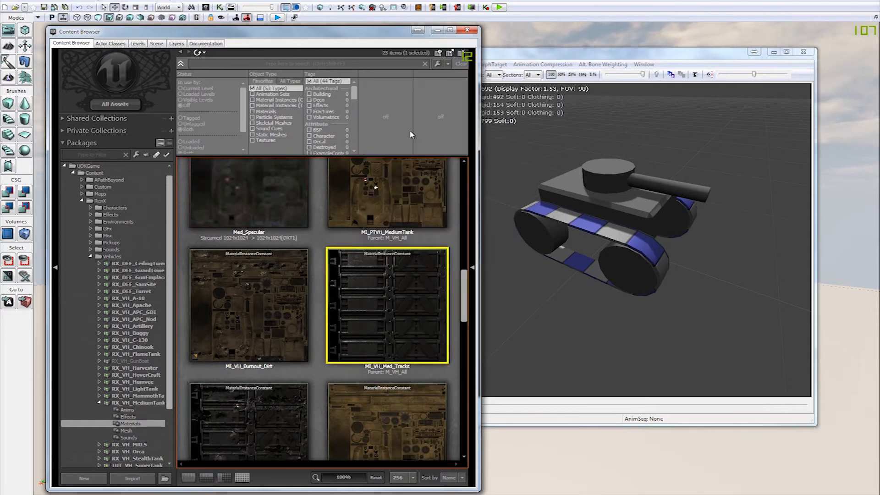
click(500, 222)
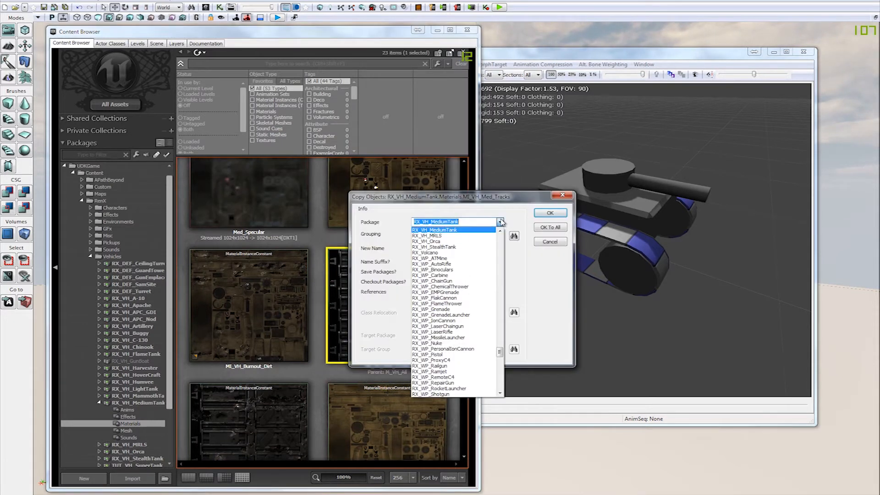
scroll(503, 351, down, 9)
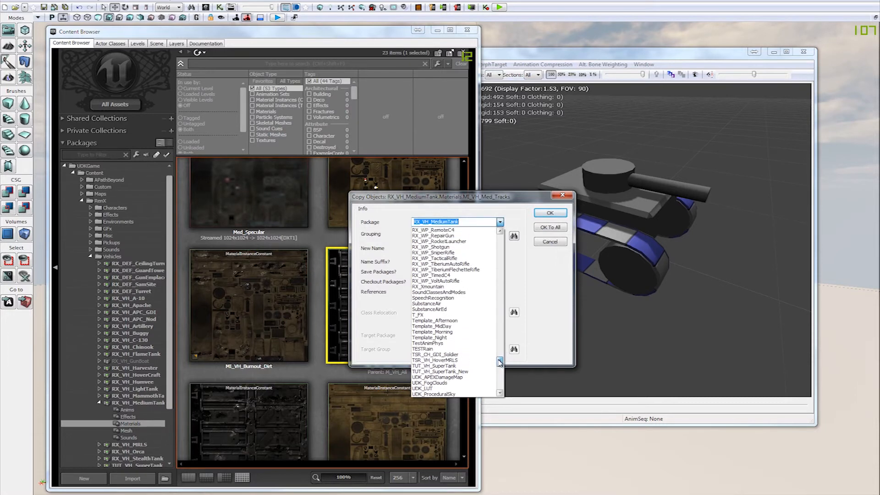
click(475, 372)
click(447, 234)
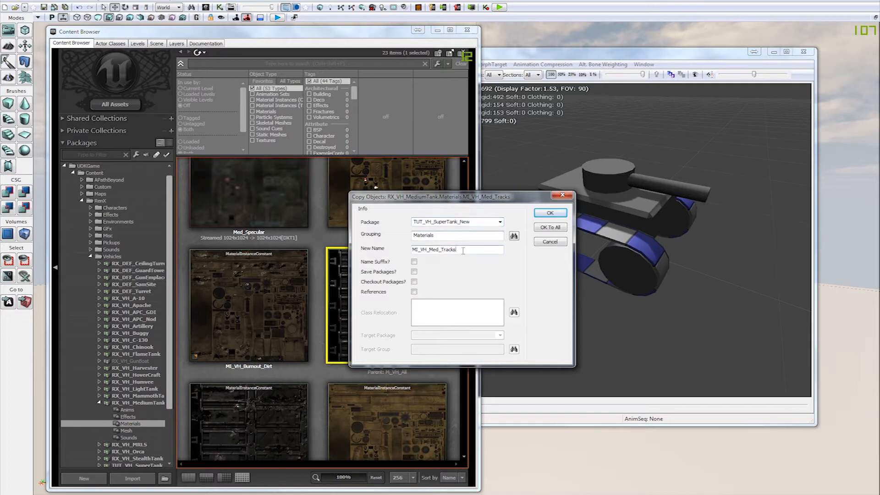
key(Delete)
click(549, 213)
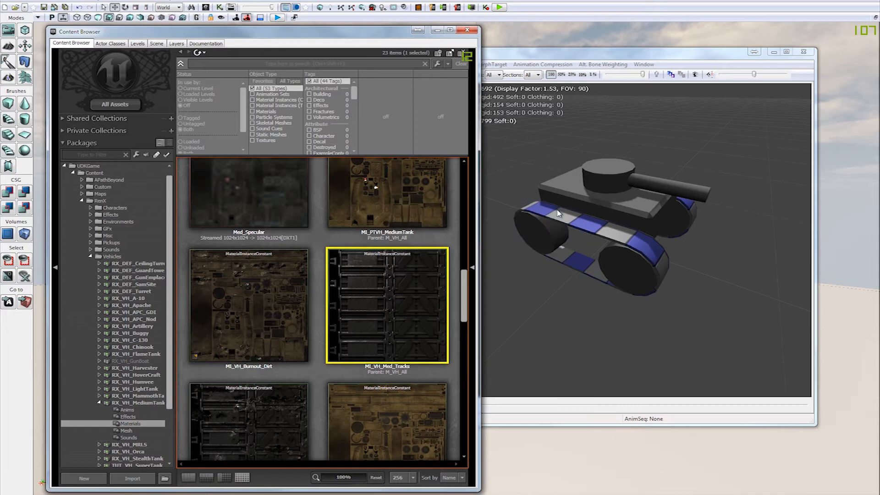
Step: Set the asset thumbnail size to 128 and widen the Content Browser window slightly
click(398, 477)
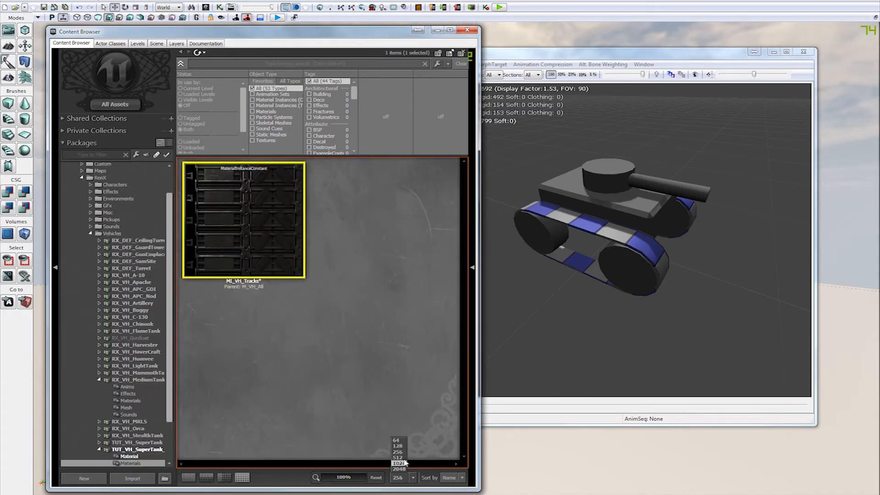
click(397, 445)
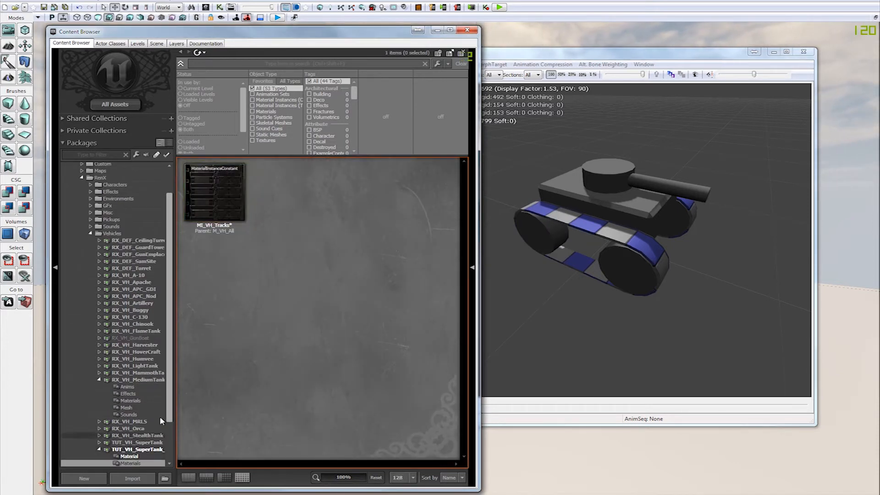
drag(480, 298, 491, 297)
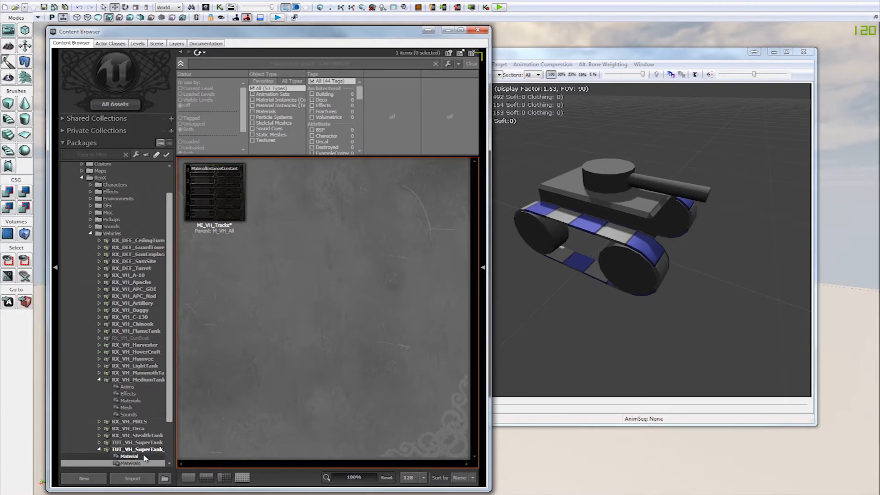
Step: Move M_Gray from the Material group into the Materials group and save the TUT_VH_SuperTank_New package
click(144, 457)
right_click(211, 210)
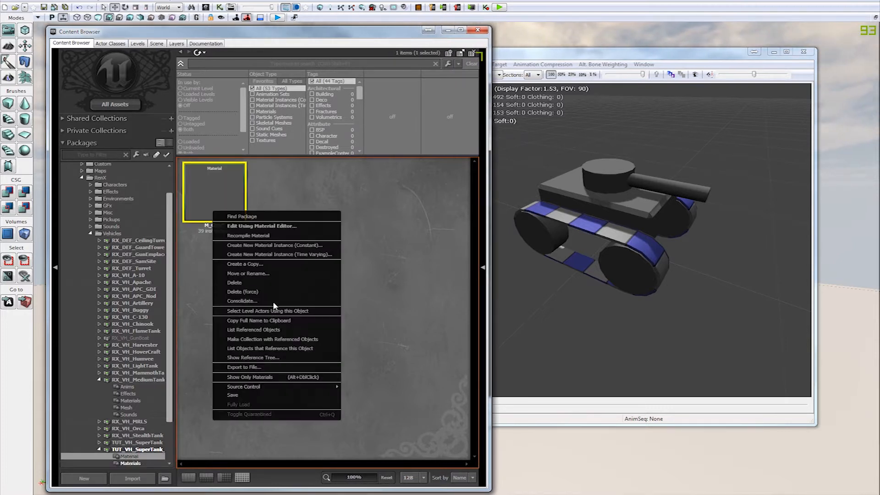
click(269, 274)
click(468, 235)
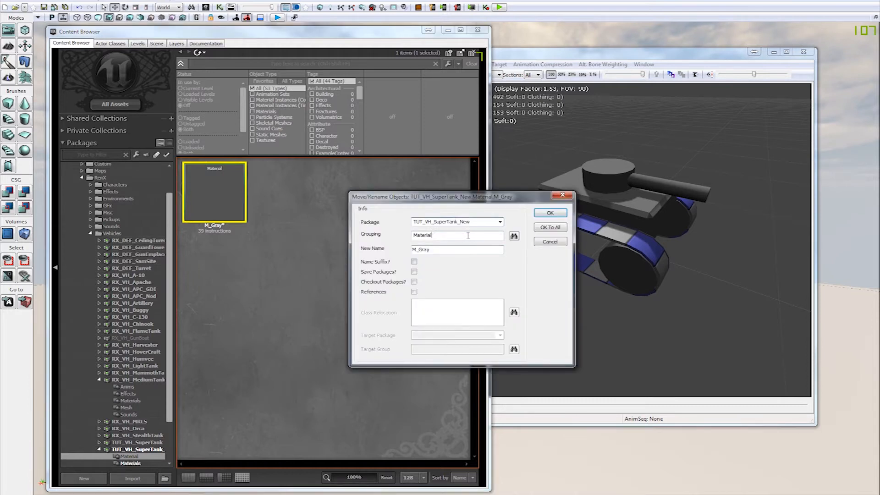
click(555, 213)
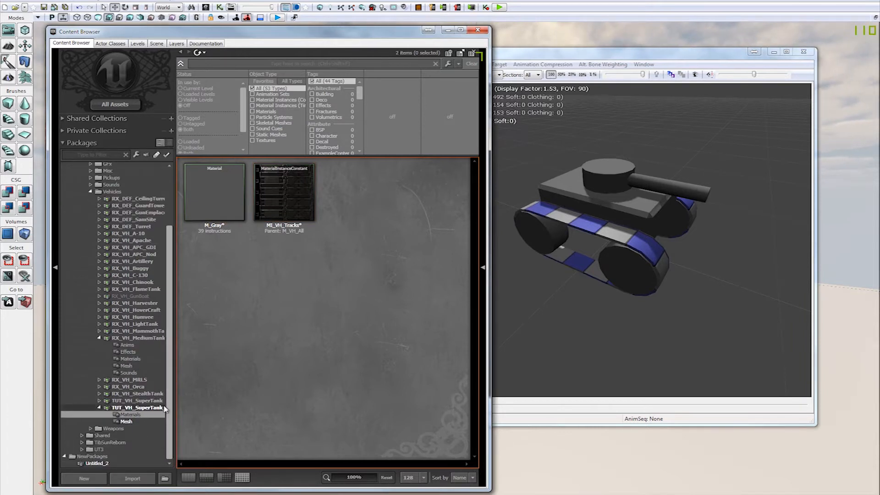
click(157, 407)
key(ctrl+s)
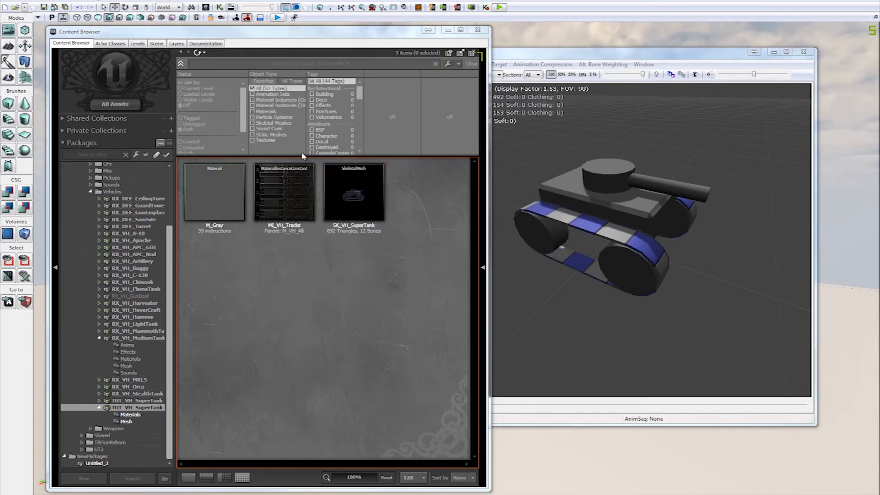
Step: Assign MI_VH_Tracks to material slots [1] and [2] of SK_VH_SuperTank and check the tank from several angles
click(513, 56)
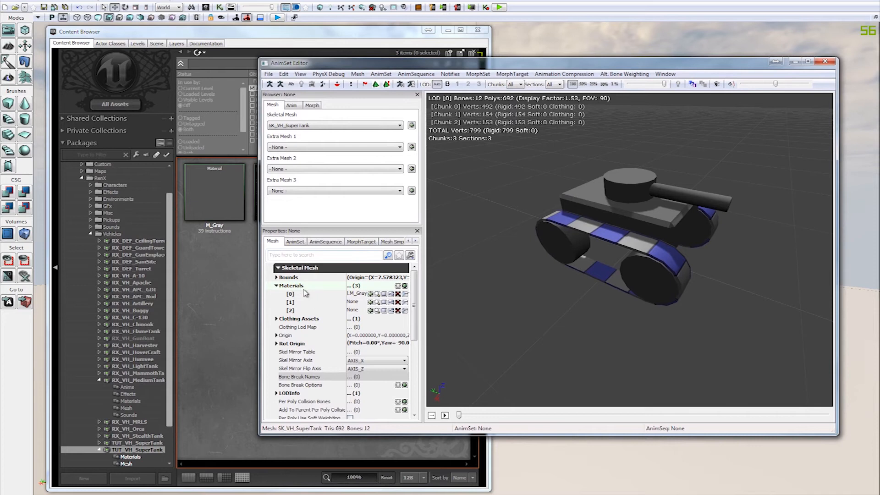
click(352, 302)
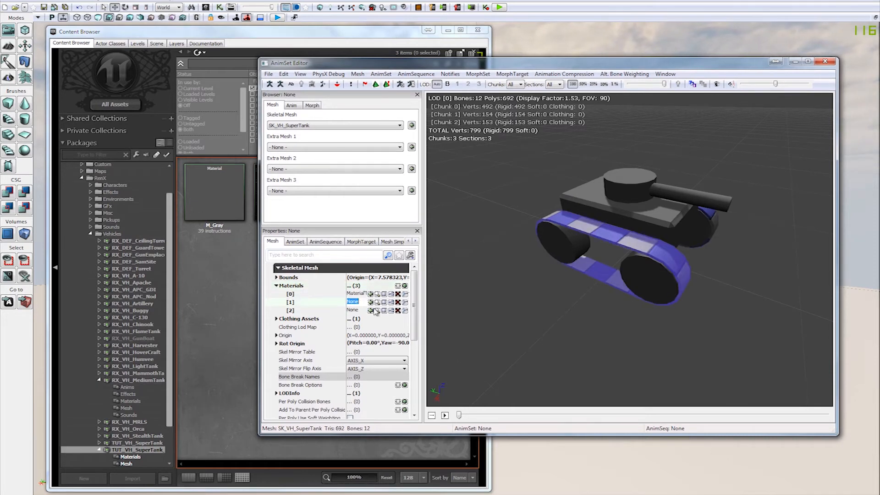
click(238, 266)
click(297, 210)
drag(589, 303, 674, 328)
click(370, 303)
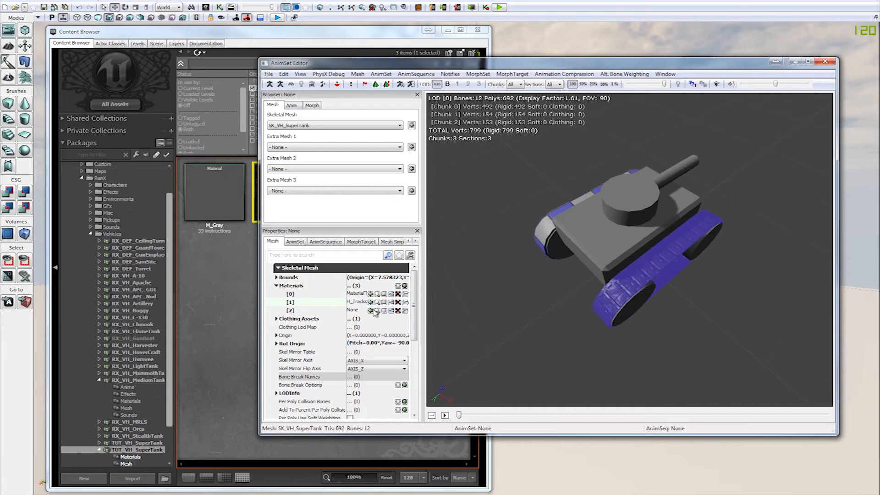
click(370, 311)
drag(613, 282, 494, 206)
drag(563, 302, 866, 279)
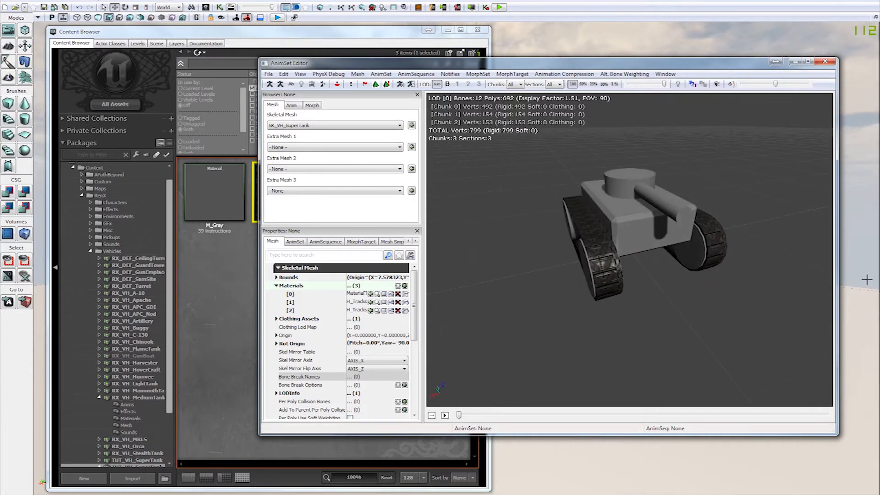
drag(774, 300, 669, 147)
drag(611, 67, 469, 112)
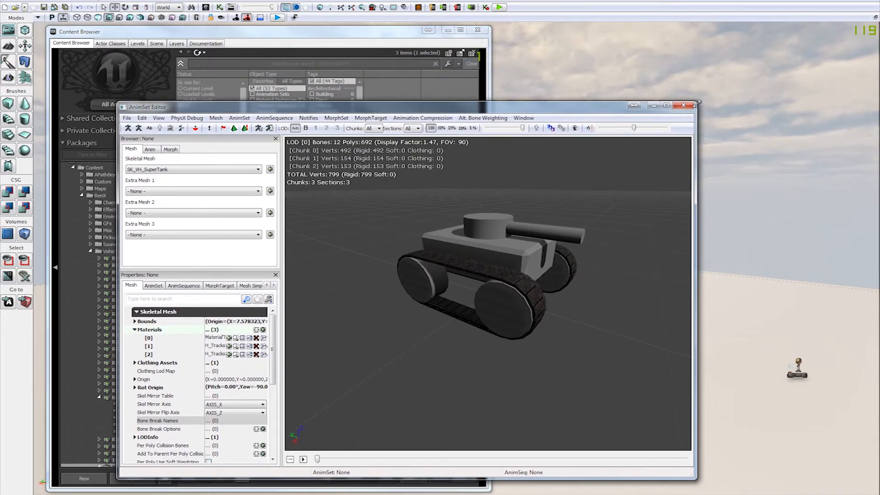
Step: Enlarge the AnimSet Editor window and examine the tank's materials under different light directions and viewing angles
drag(695, 105, 760, 79)
drag(331, 247, 402, 247)
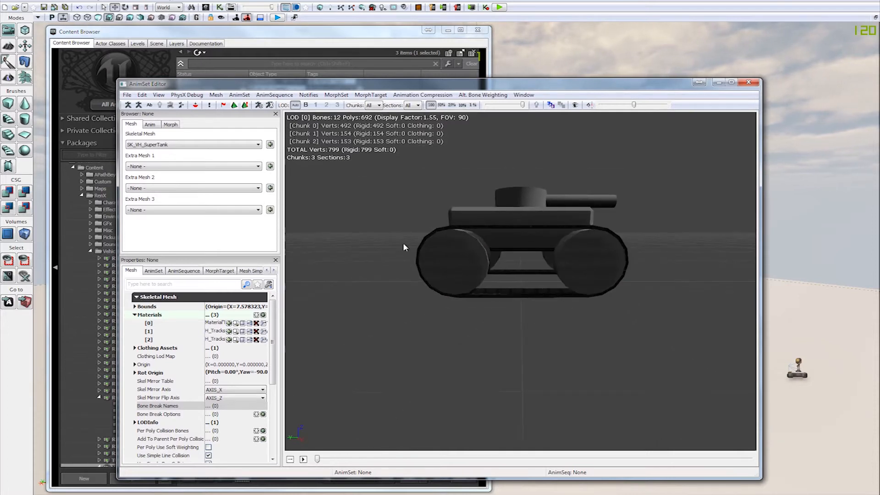
key(l)
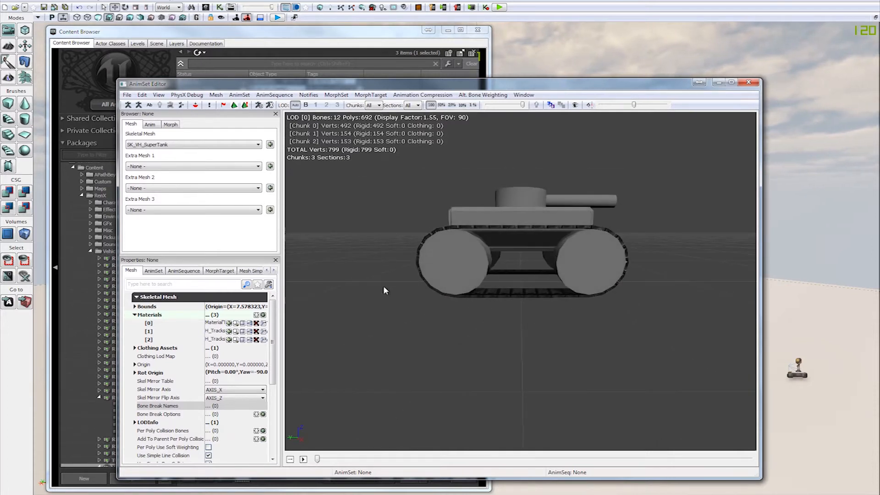
key(l)
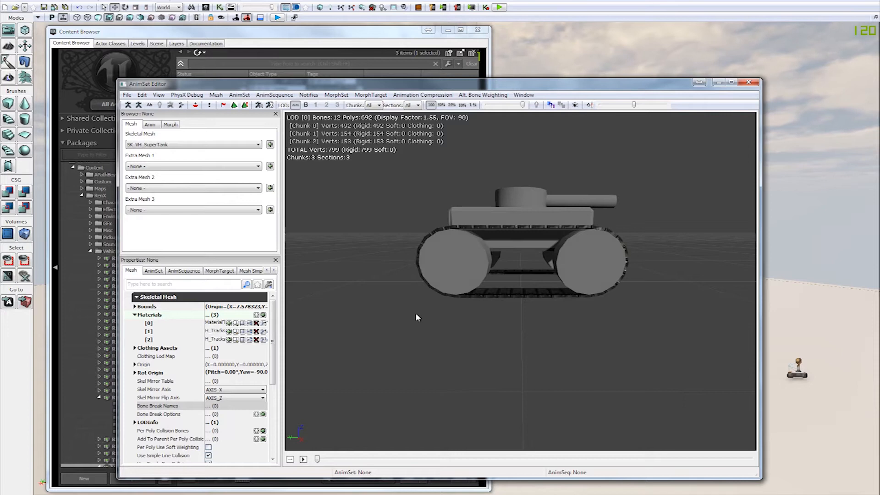
drag(430, 315, 683, 343)
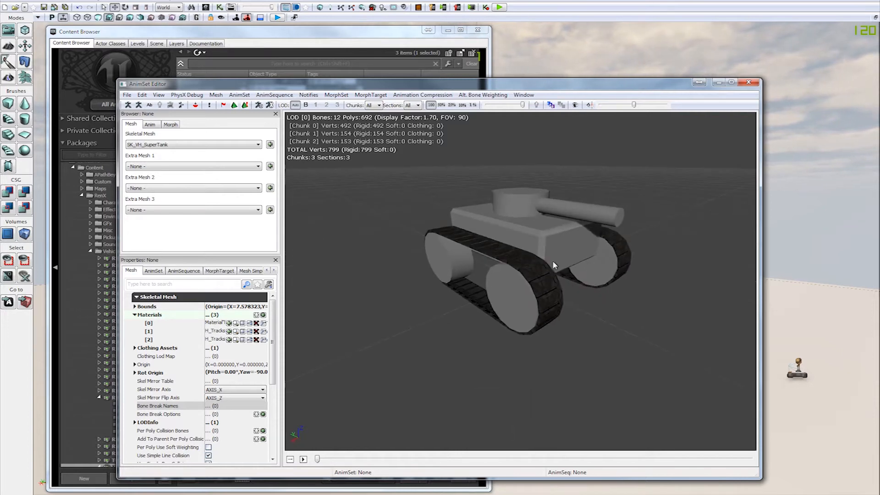
key(l)
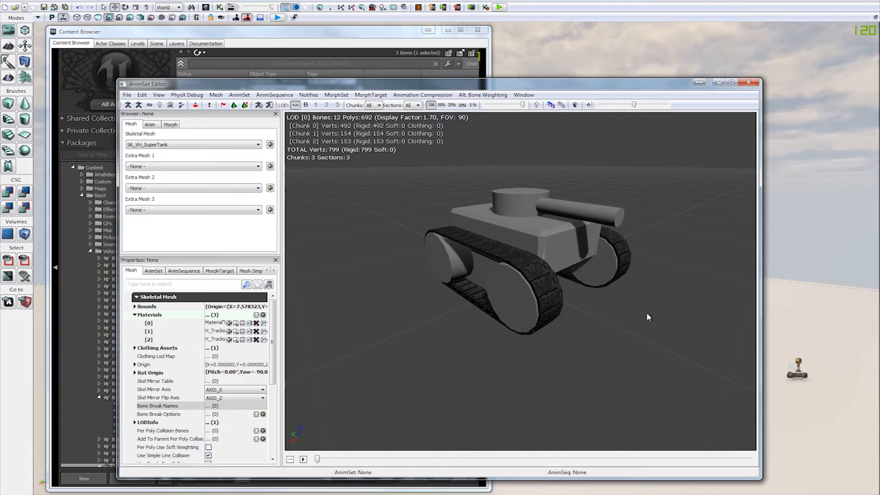
drag(315, 177, 347, 193)
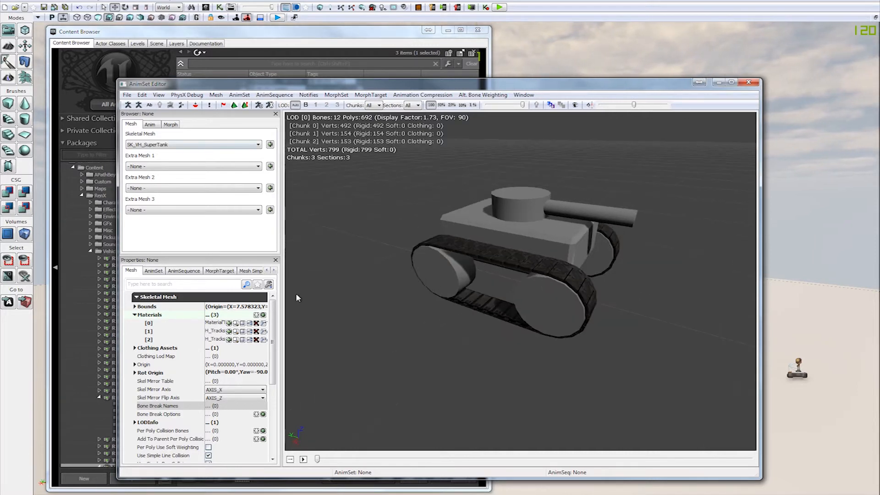
Step: Turn on the collision display and add a new entry to the mesh's Per Poly Collision Bones
click(158, 95)
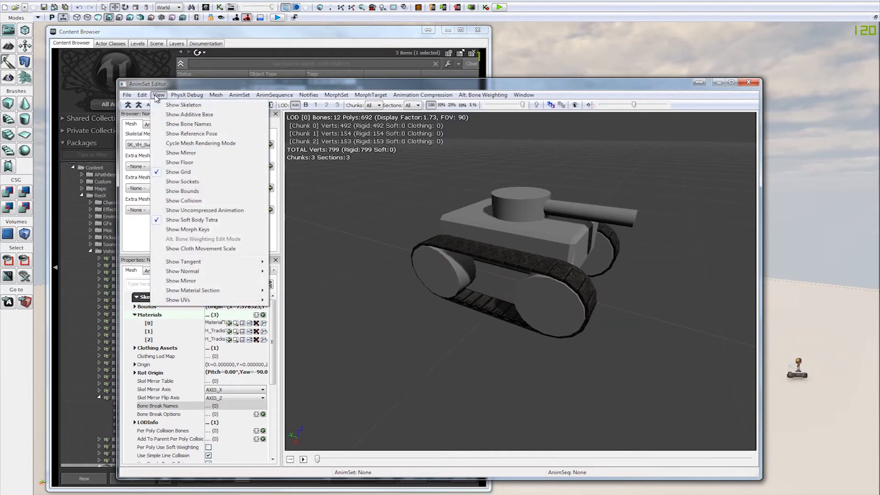
click(198, 205)
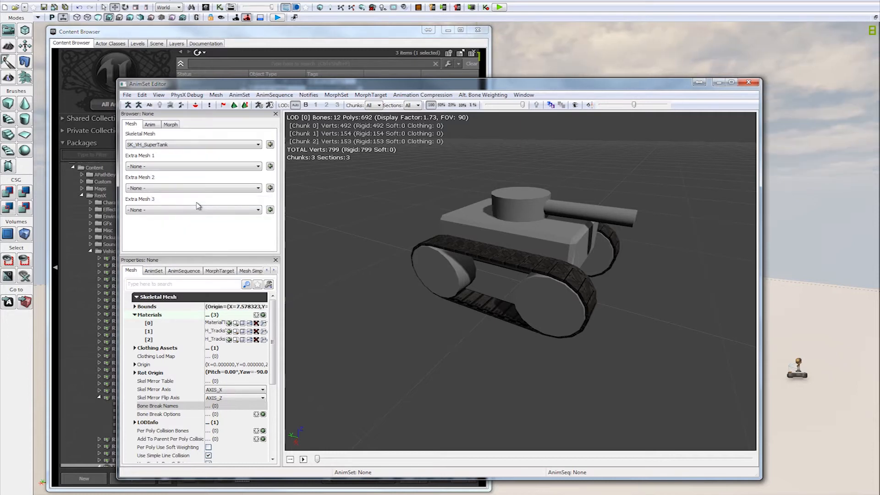
mouse_move(274, 339)
mouse_down()
mouse_move(274, 378)
mouse_move(265, 352)
mouse_up()
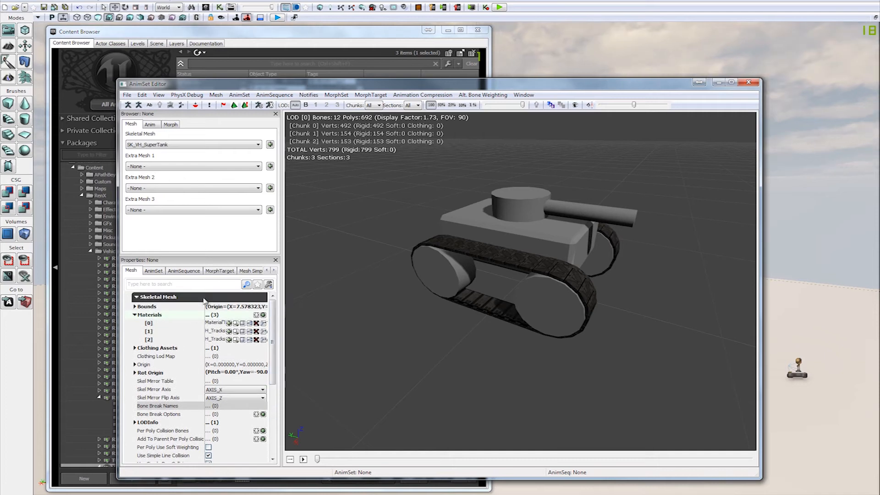
drag(274, 339, 274, 376)
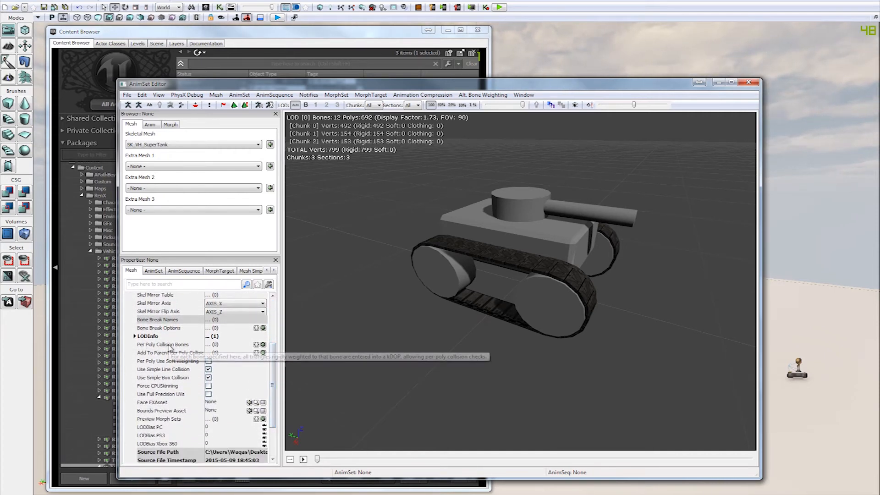
click(263, 345)
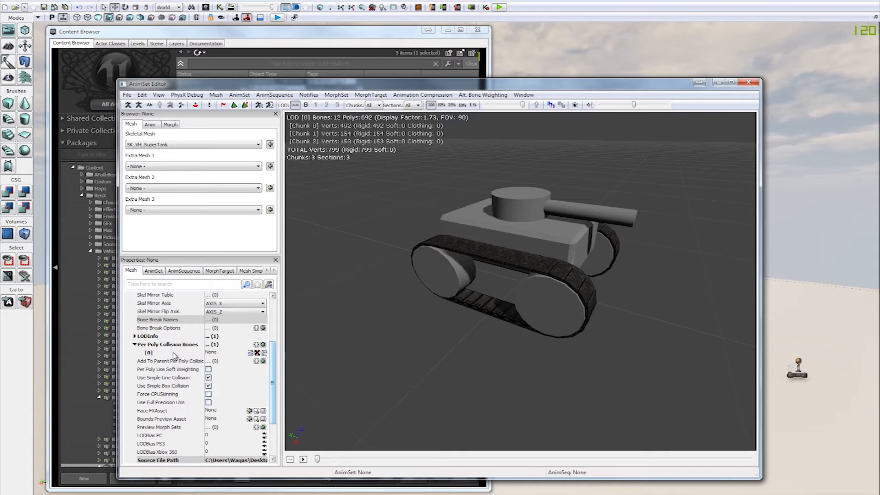
click(215, 352)
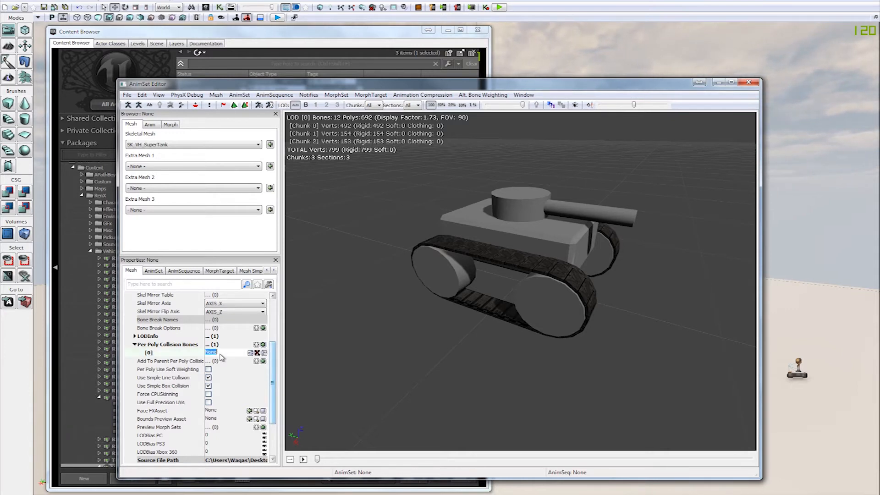
Step: Show the skeleton tree to look up the root bone and set Per Poly Collision Bones [0] to b_Root
click(524, 95)
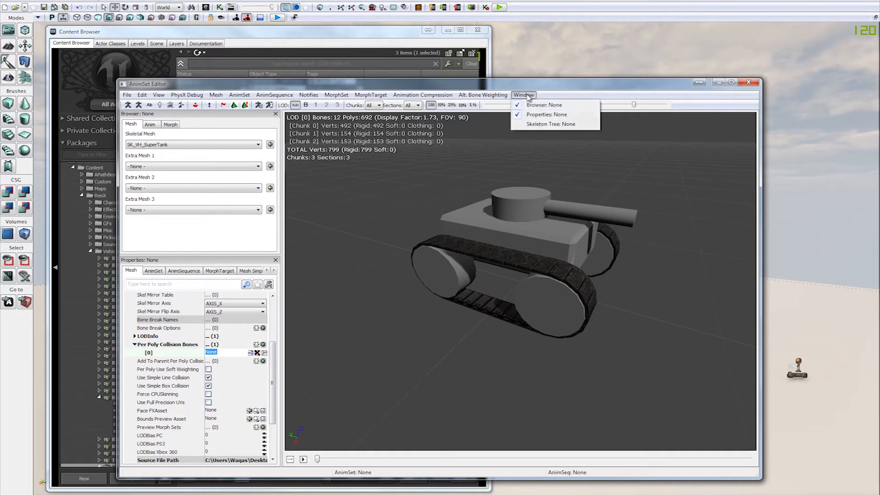
click(532, 127)
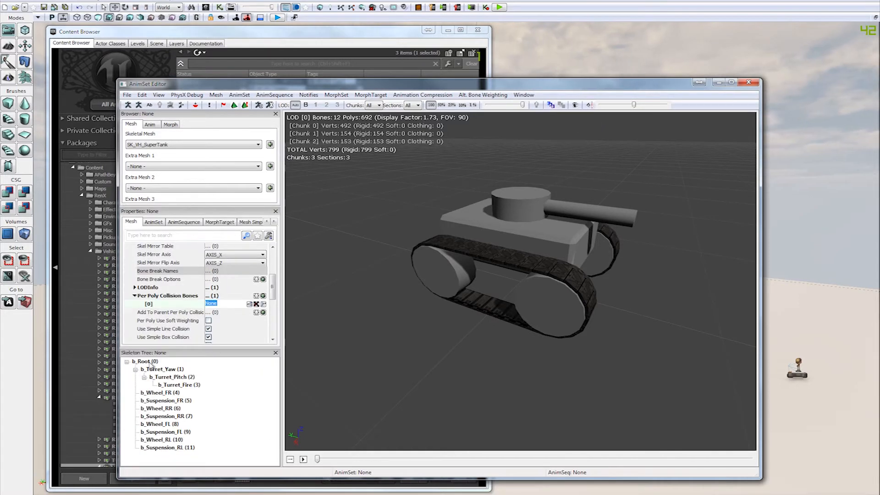
click(146, 362)
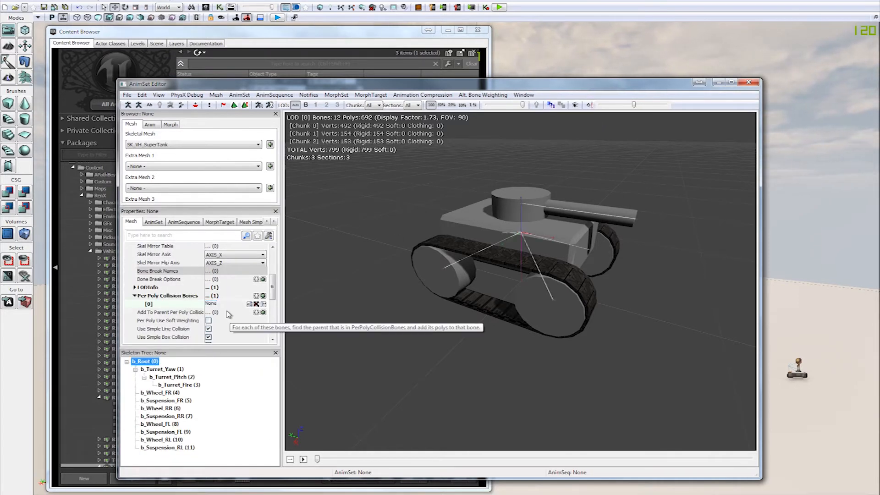
text(b)
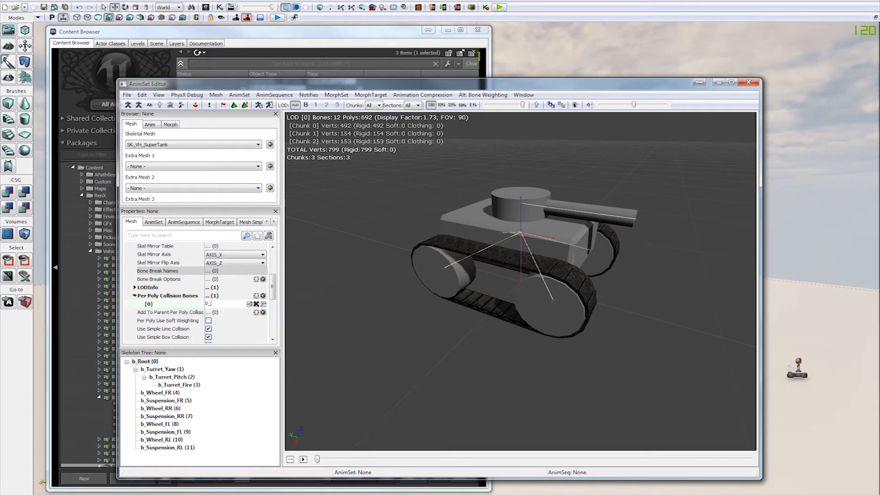
text(_Root)
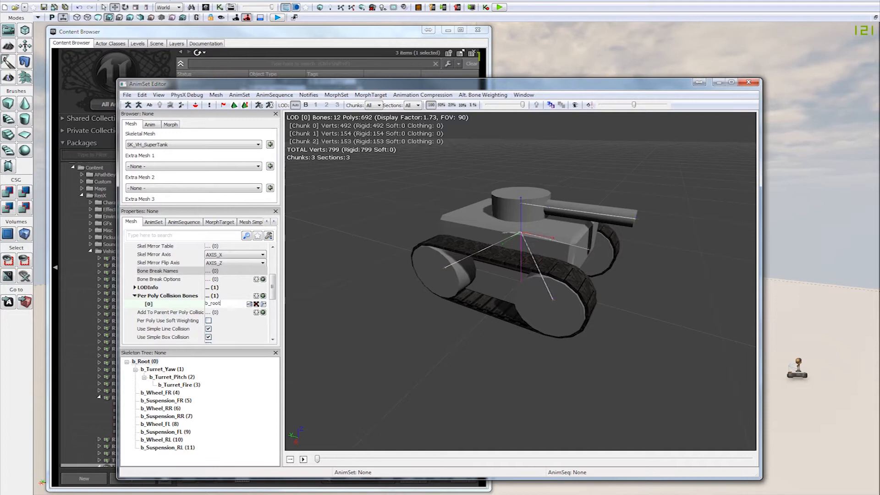
key(Return)
click(412, 301)
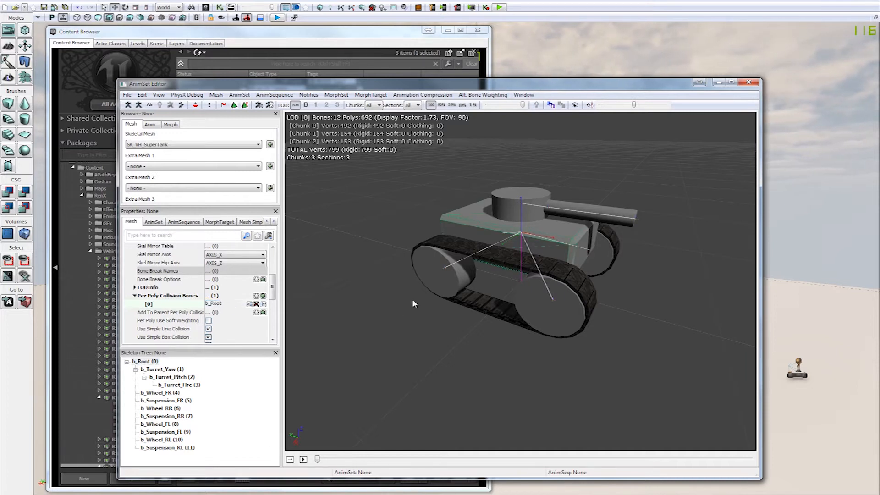
Step: Highlight b_Root and b_Suspension_RL in the skeleton tree, close the tree, and check the hull's collision outline
click(187, 363)
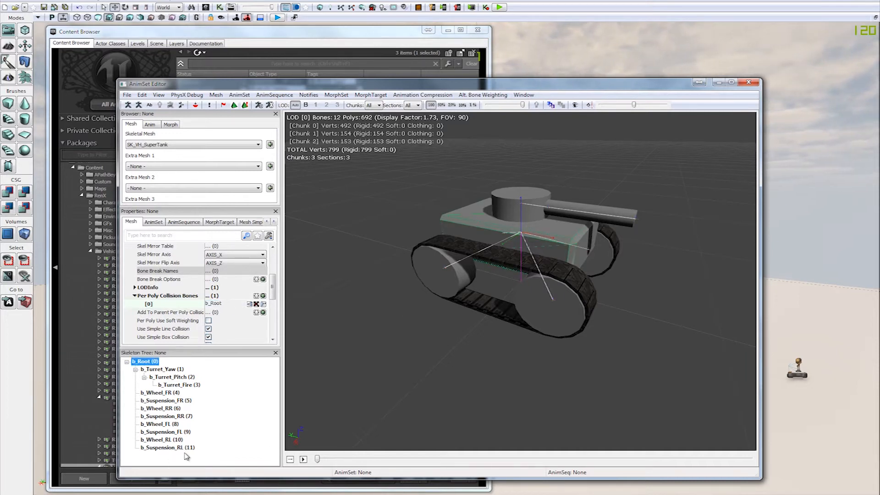
click(177, 447)
click(275, 353)
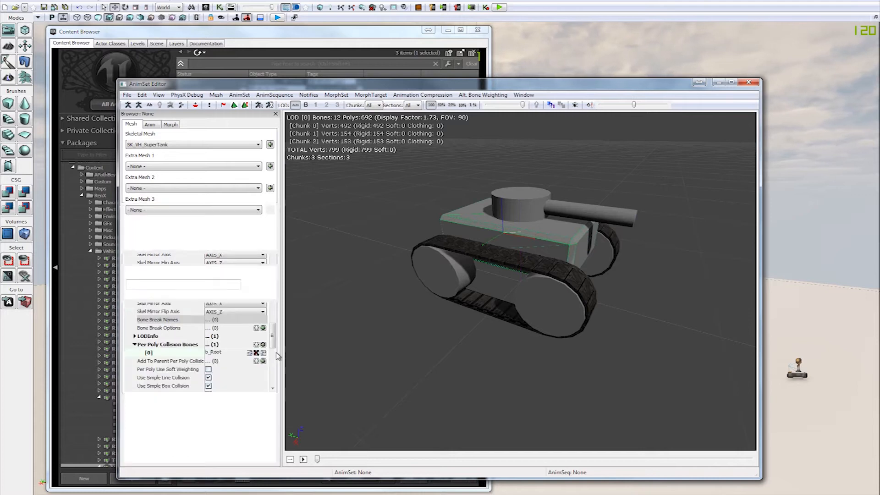
double_click(177, 337)
click(168, 340)
drag(473, 250, 532, 266)
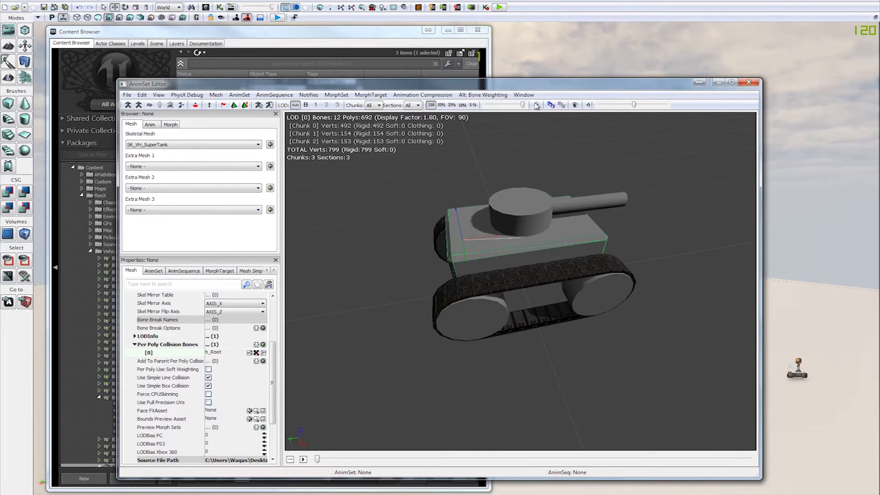
drag(397, 208, 417, 211)
Step: Close the AnimSet Editor, reopen SK_VH_SuperTank from the Content Browser, and turn its collision display back on
click(749, 82)
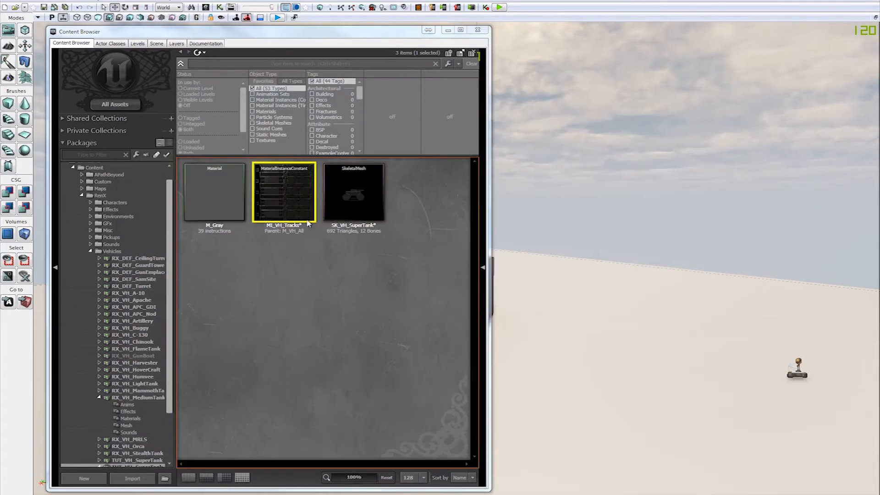
double_click(361, 192)
drag(714, 205, 697, 210)
right_drag(339, 193, 339, 216)
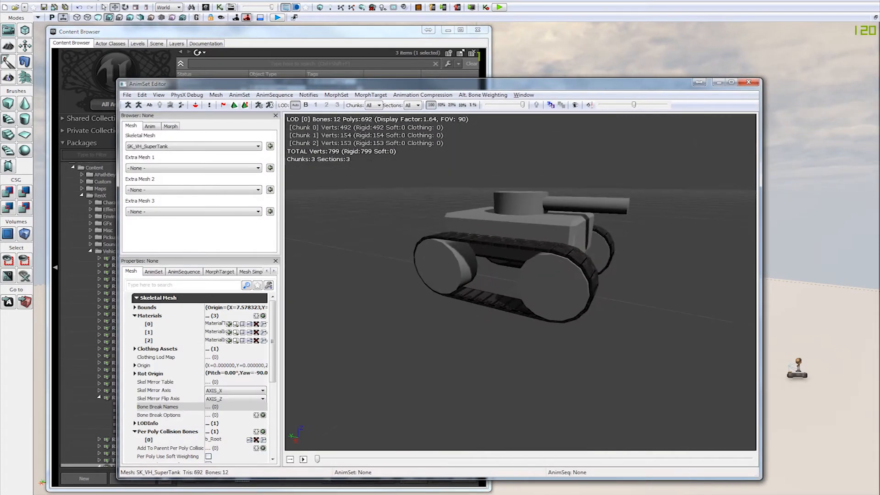
drag(339, 188, 319, 179)
click(157, 96)
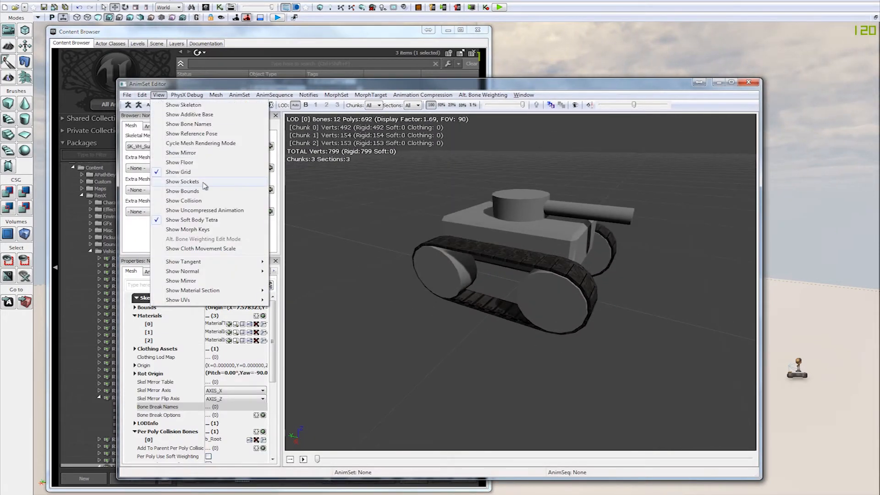
click(183, 202)
Step: Examine the b_Root collision outline around the tank's hull from several angles against its Per Poly Collision Bones entry
drag(381, 313, 426, 334)
right_drag(381, 313, 381, 284)
drag(517, 339, 410, 330)
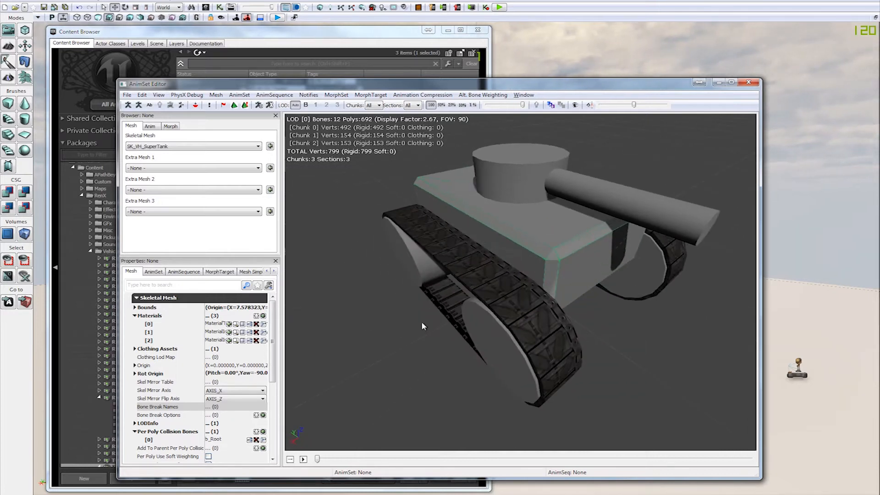
drag(611, 332, 608, 296)
right_drag(608, 296, 583, 317)
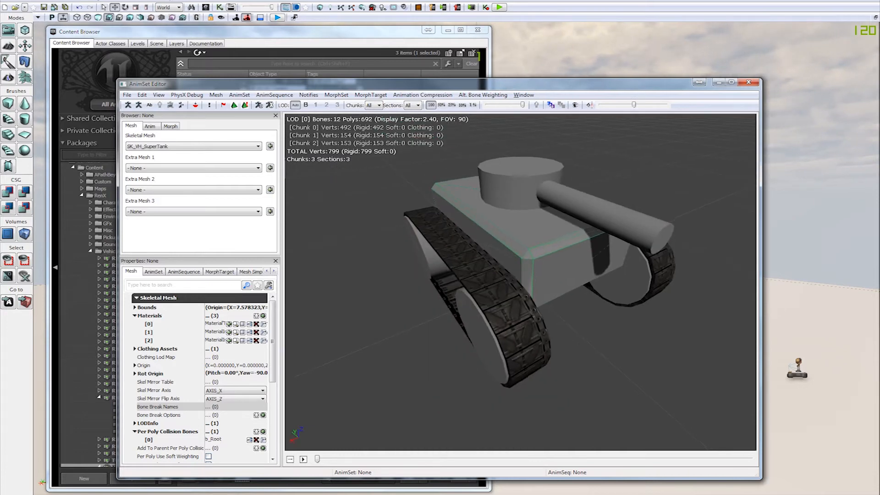
drag(570, 260, 591, 275)
right_drag(578, 272, 578, 287)
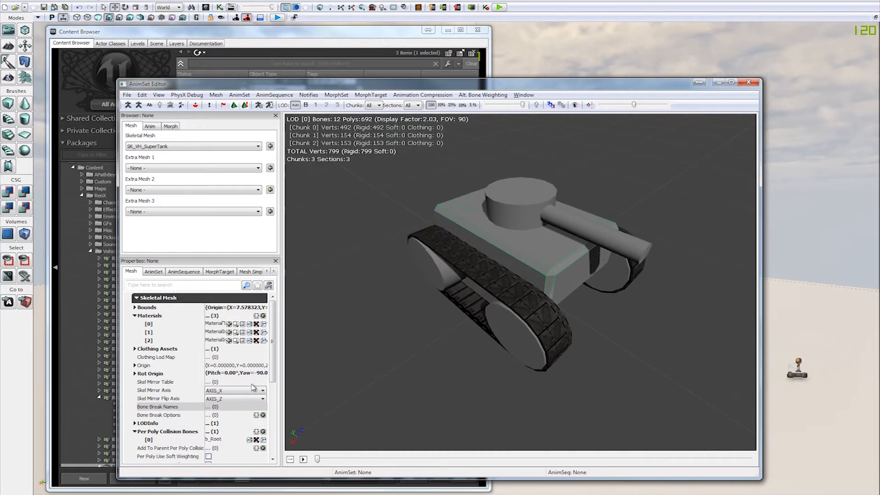
click(222, 439)
scroll(223, 439, down, 3)
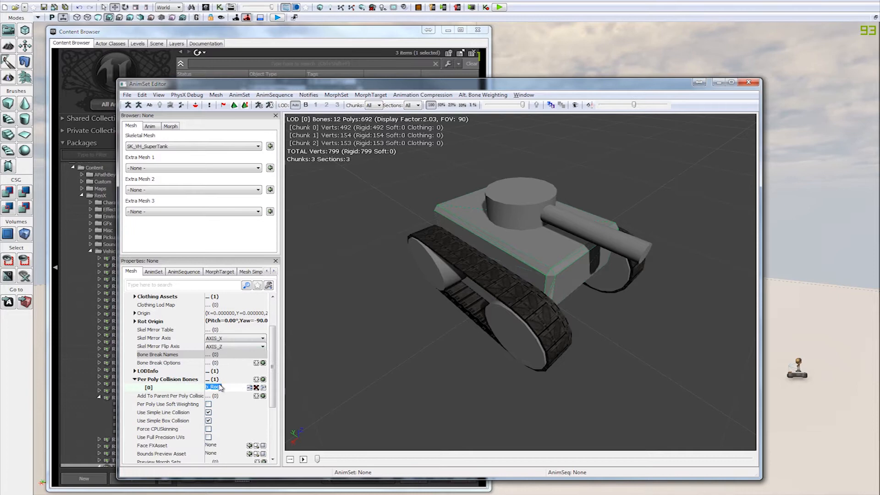
mouse_move(647, 318)
mouse_down()
mouse_move(644, 300)
mouse_move(666, 306)
mouse_move(643, 313)
mouse_up()
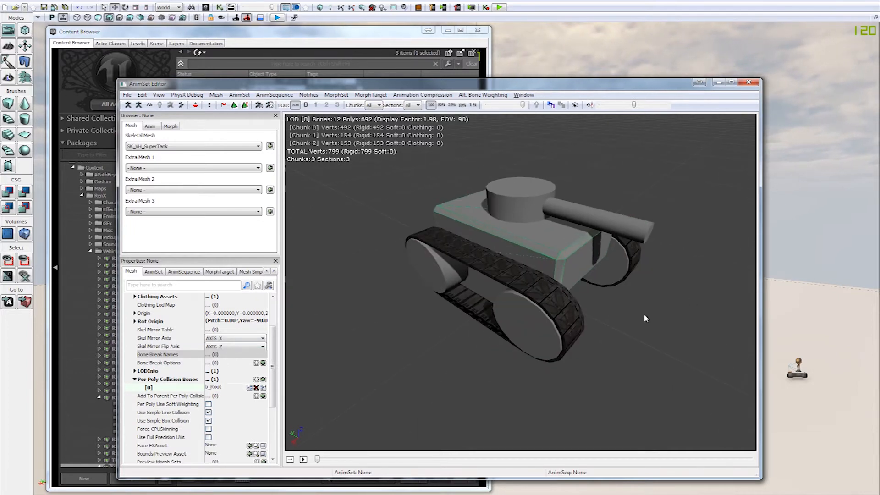
Step: Add a second Per Poly Collision Bones entry and set [1] to b_Turret_Yaw
click(232, 388)
scroll(232, 389, down, 1)
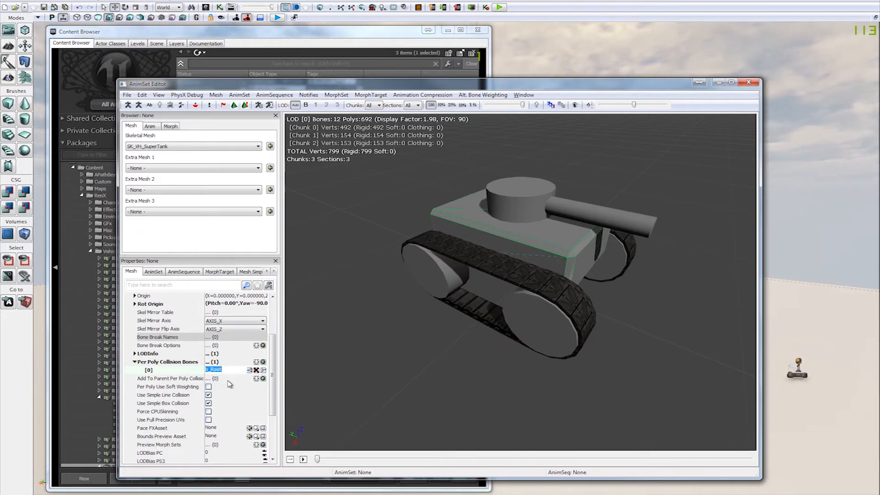
click(264, 362)
click(229, 378)
text(b_)
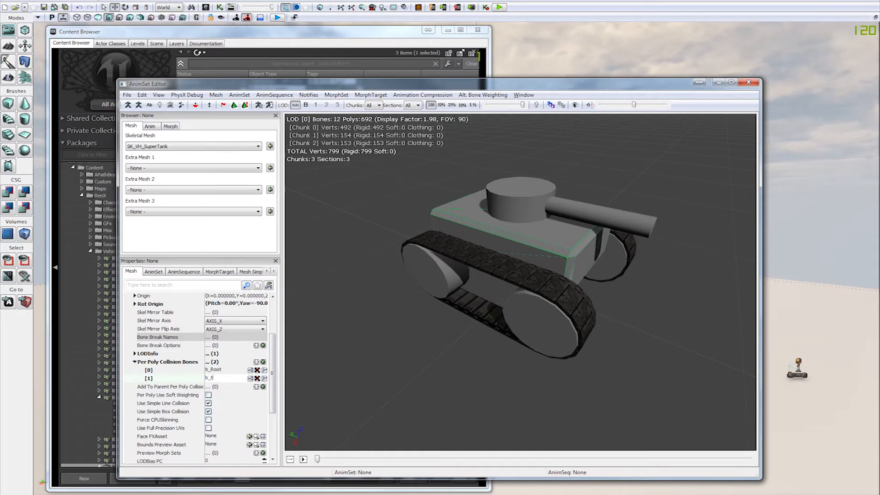
text(turret_yaw)
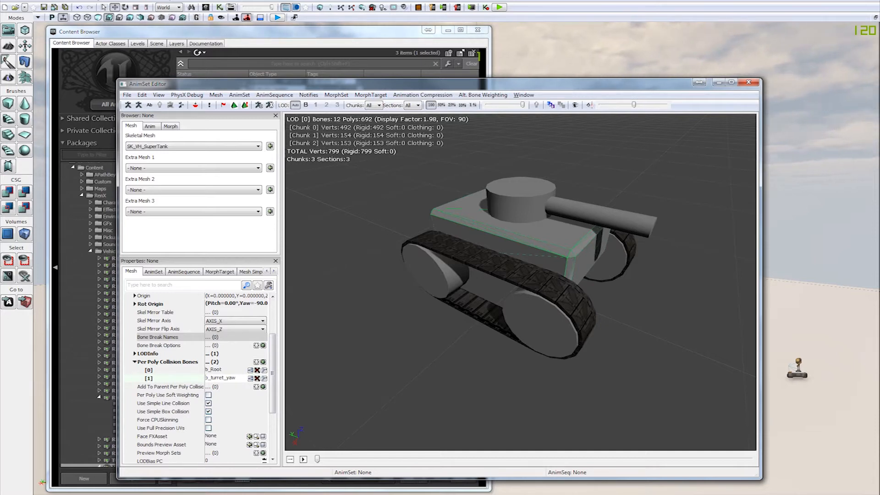
double_click(230, 377)
click(230, 378)
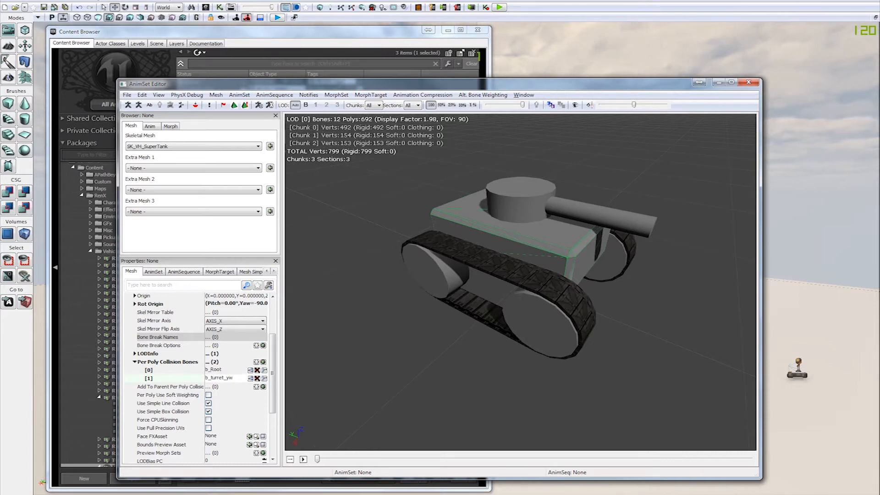
double_click(233, 378)
click(232, 378)
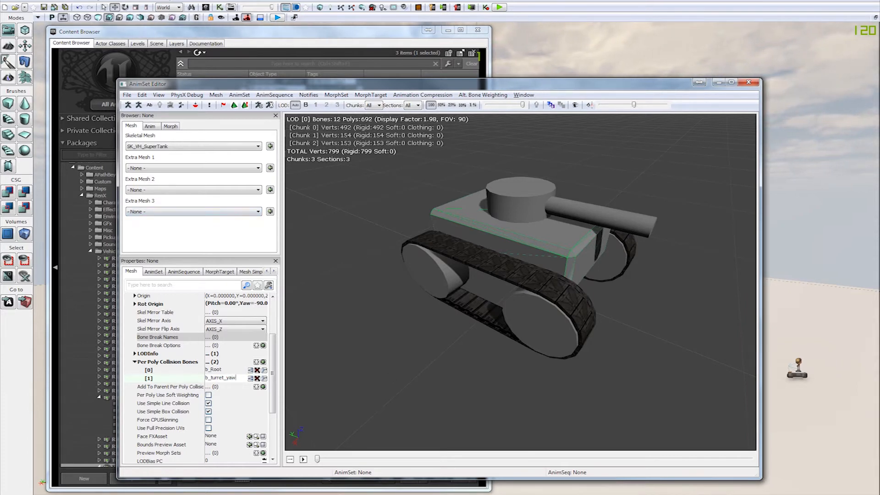
key(Return)
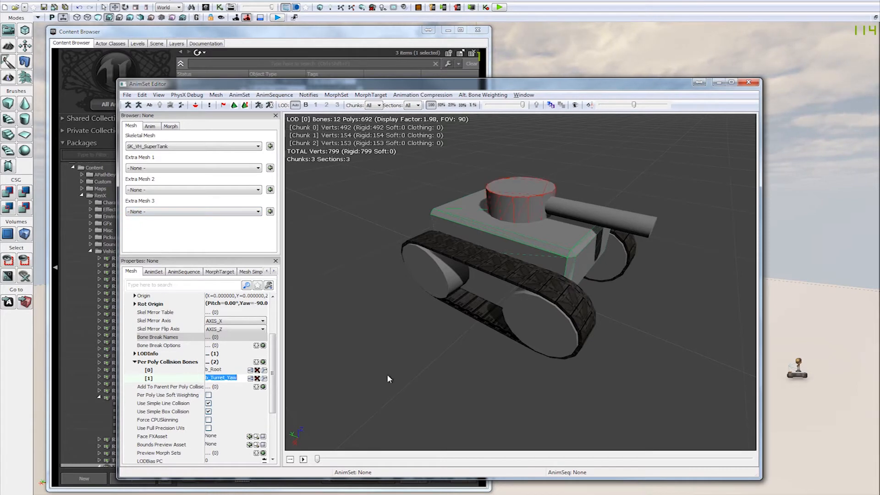
click(216, 379)
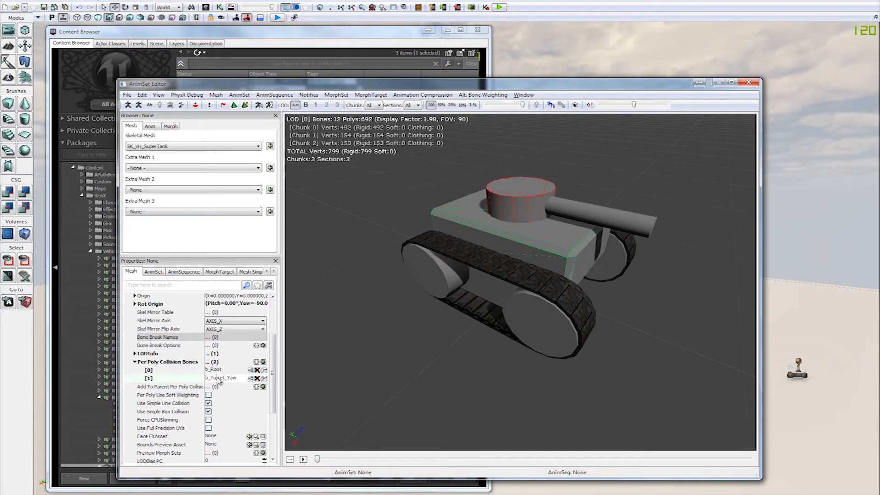
drag(211, 378, 231, 380)
click(236, 378)
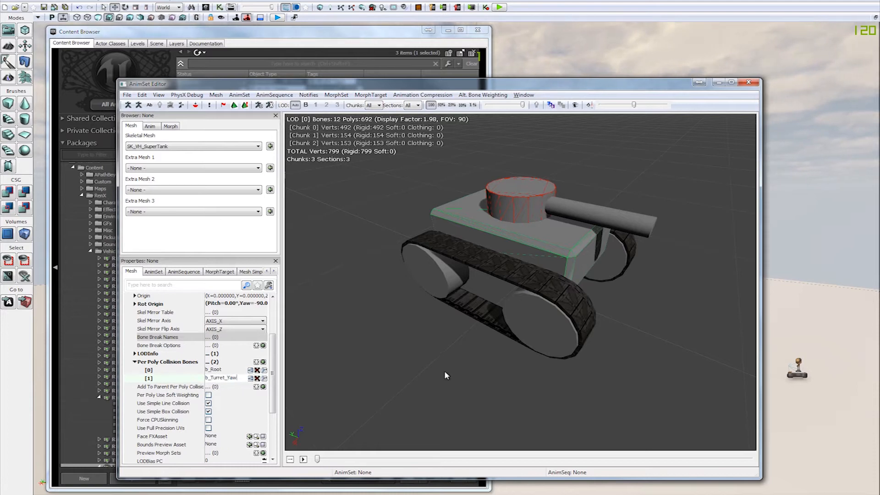
click(236, 372)
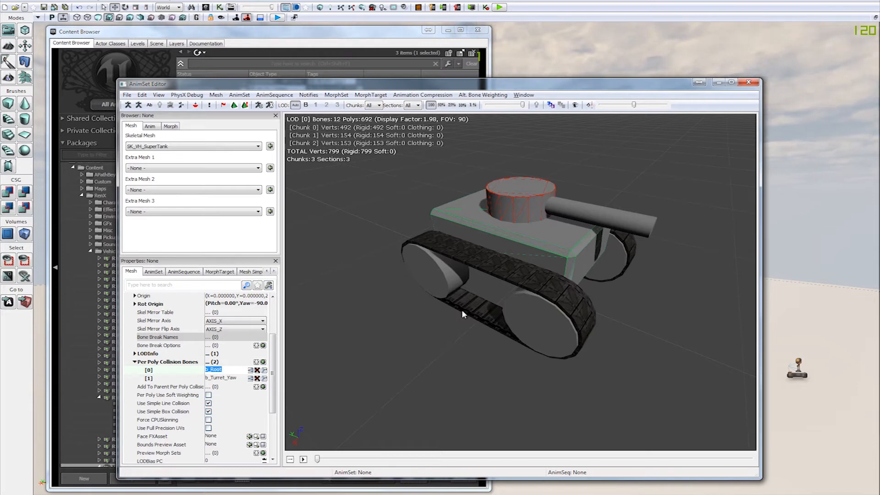
click(234, 371)
Step: Add two more Per Poly Collision Bones entries and set [2] to b_Turret_Pitch
click(263, 363)
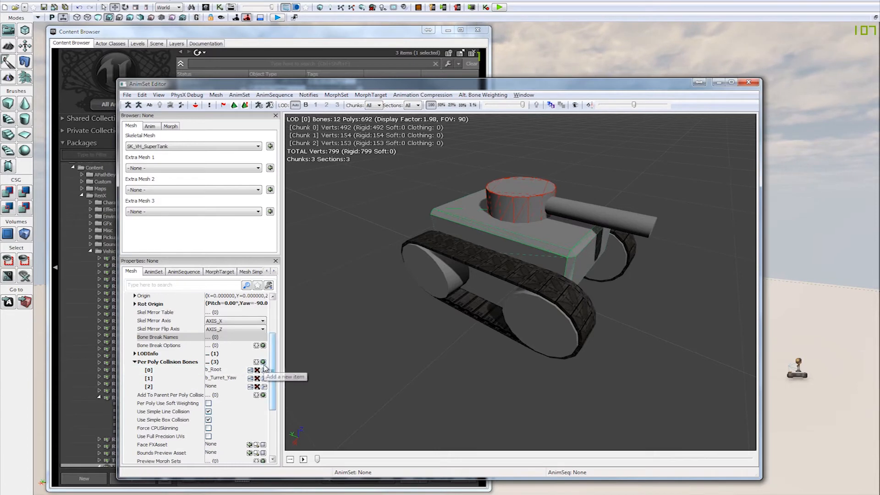
click(263, 362)
drag(584, 185, 528, 193)
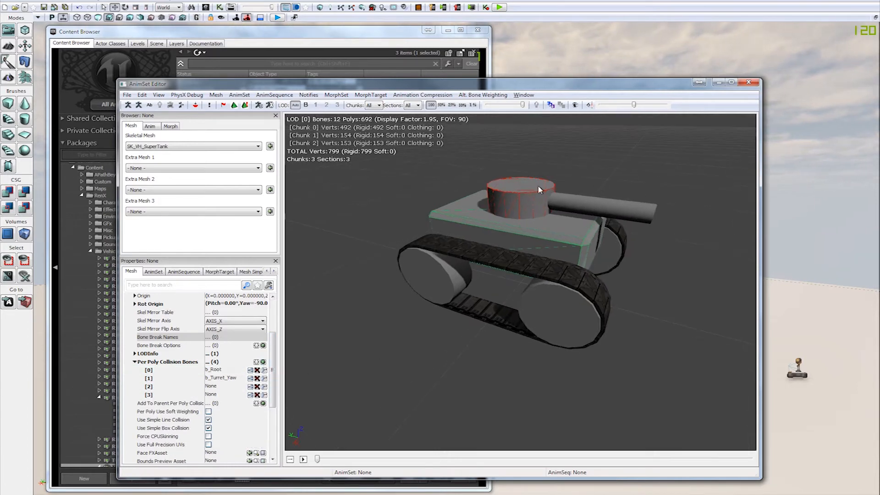
click(232, 387)
text(b_tur)
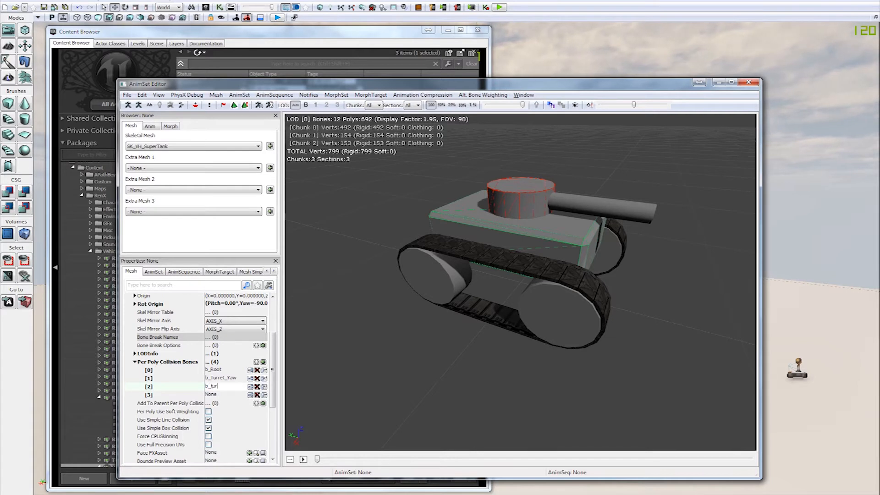
text(ret_pitch)
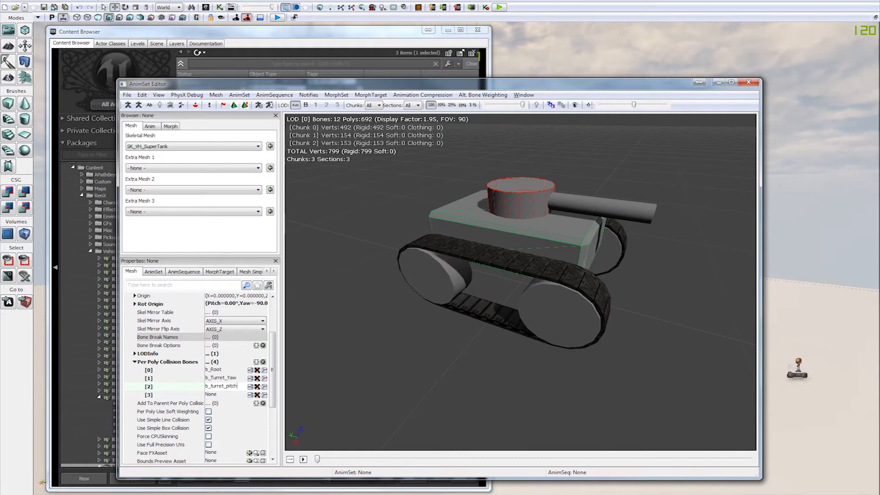
key(Return)
Step: Change Per Poly Collision Bones [2] to b_Turret_Fire and check the collision outline around the gun barrel
key(Right)
key(BackSpace)
key(BackSpace)
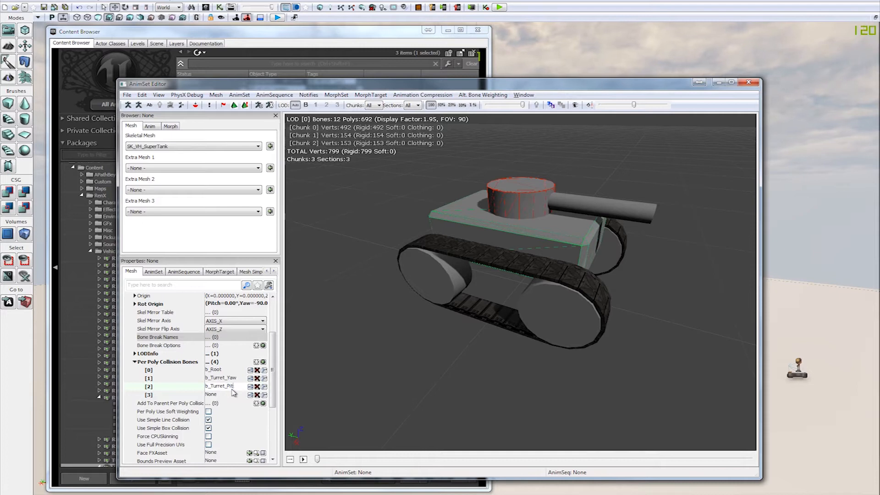
key(BackSpace)
text(fire)
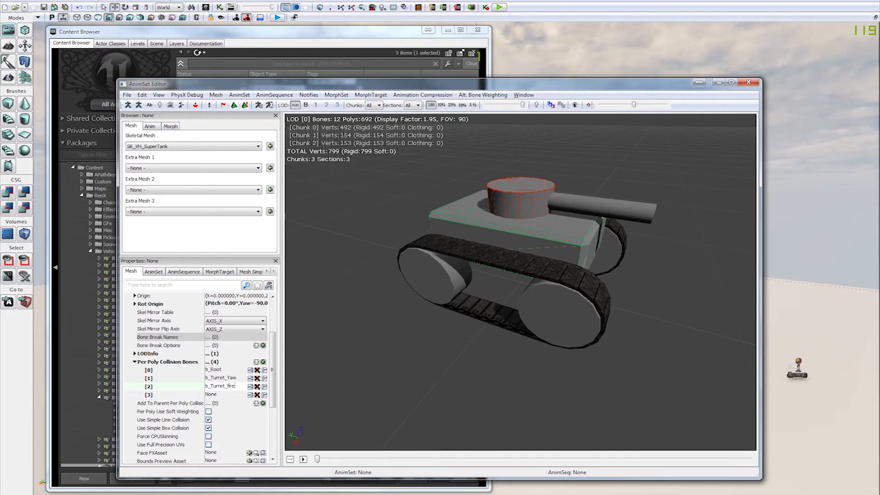
key(Return)
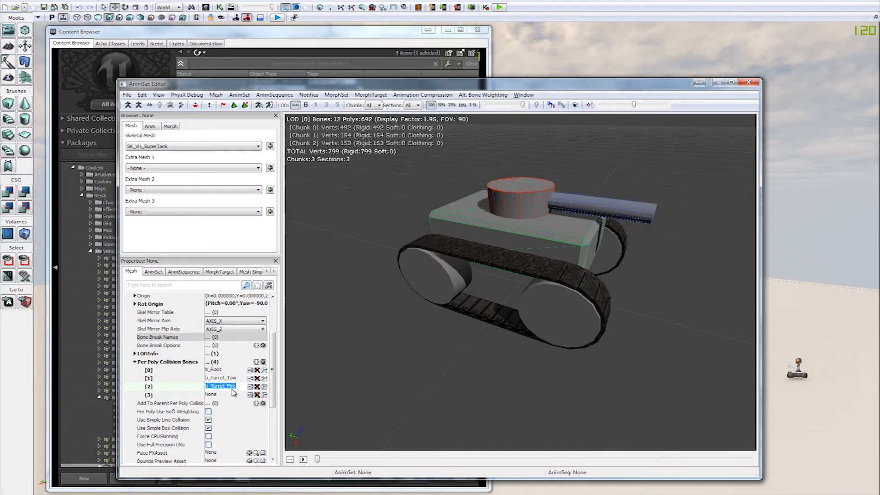
drag(616, 195, 504, 209)
right_drag(661, 173, 661, 149)
drag(475, 389, 591, 348)
mouse_move(475, 389)
right_down()
mouse_move(475, 362)
mouse_move(492, 387)
right_up()
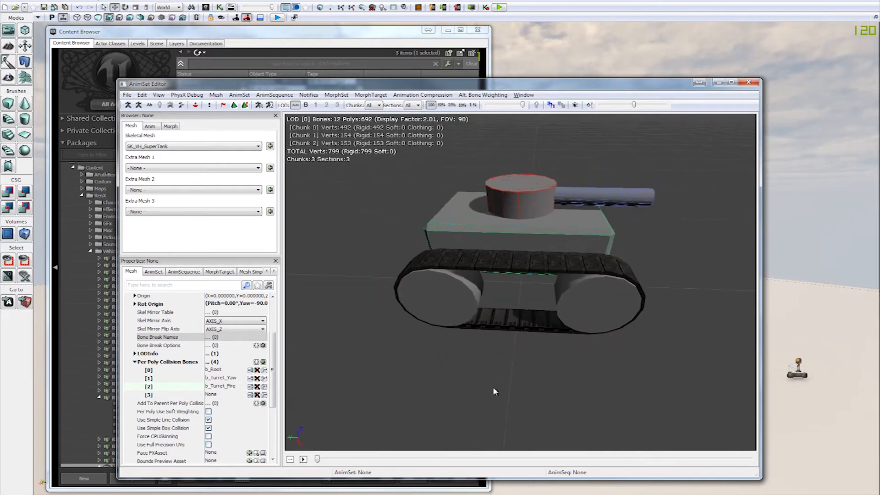
drag(492, 386, 412, 311)
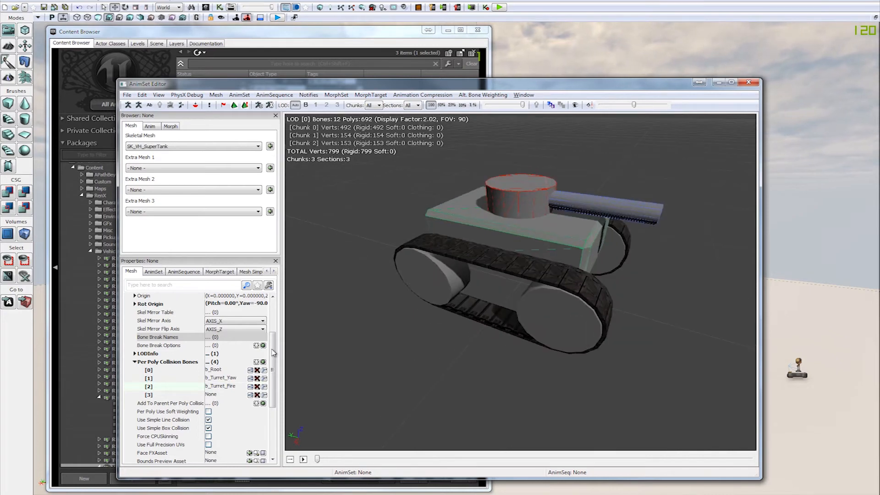
Step: Set Per Poly Collision Bones [3] to b_Wheel_FR and duplicate that entry three times
click(227, 396)
scroll(226, 396, down, 2)
text(b_)
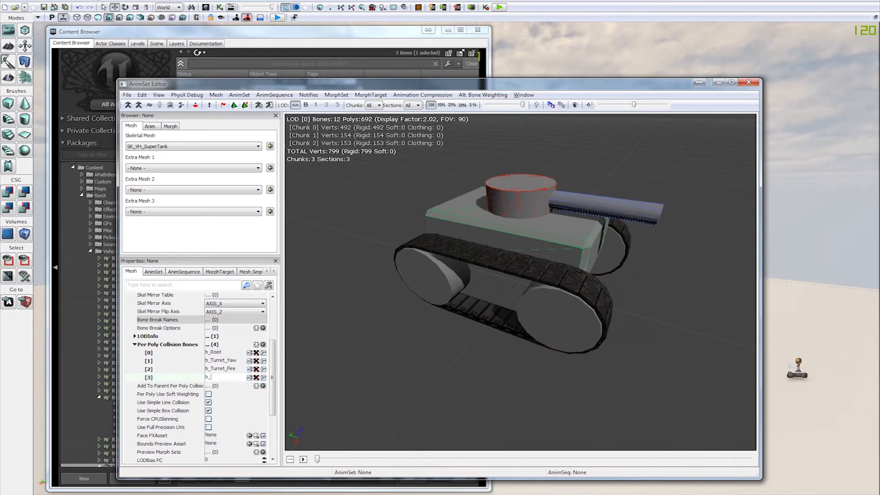
text(wheel_fr)
key(Return)
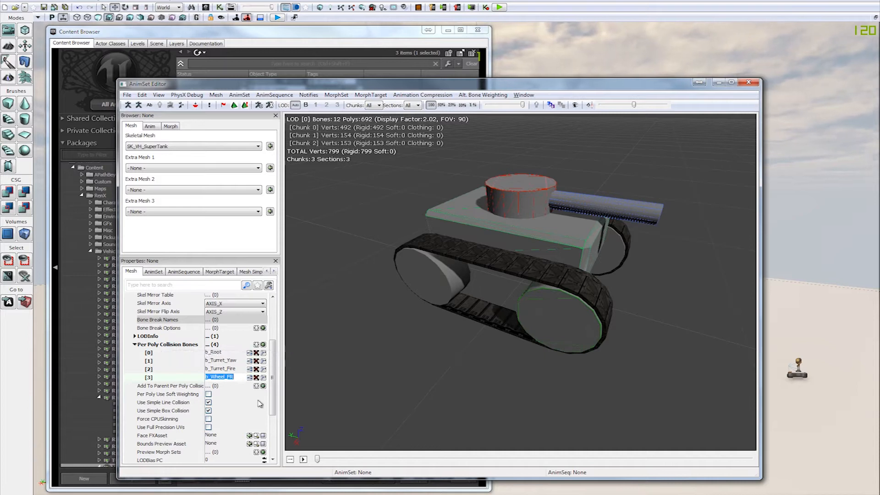
click(250, 377)
click(249, 377)
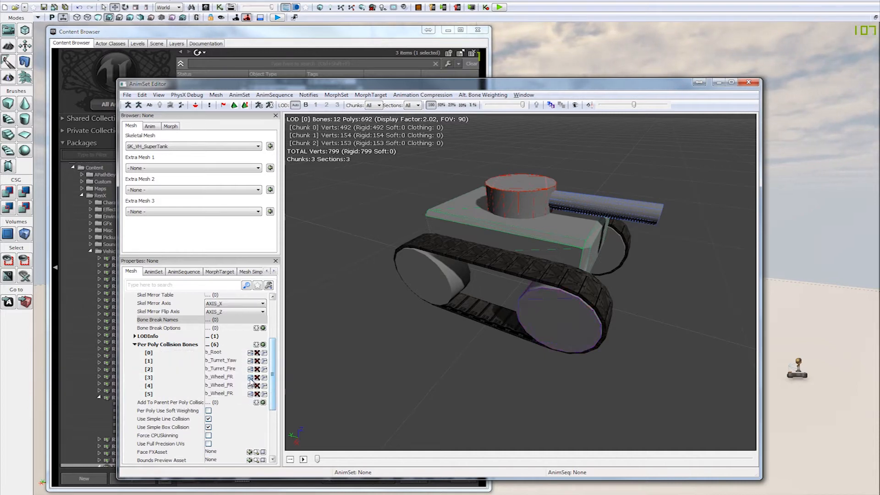
click(251, 378)
Step: Set Per Poly Collision Bones [4] to b_Suspension_FR and check the outline at the front of the track
click(240, 386)
drag(239, 386, 229, 386)
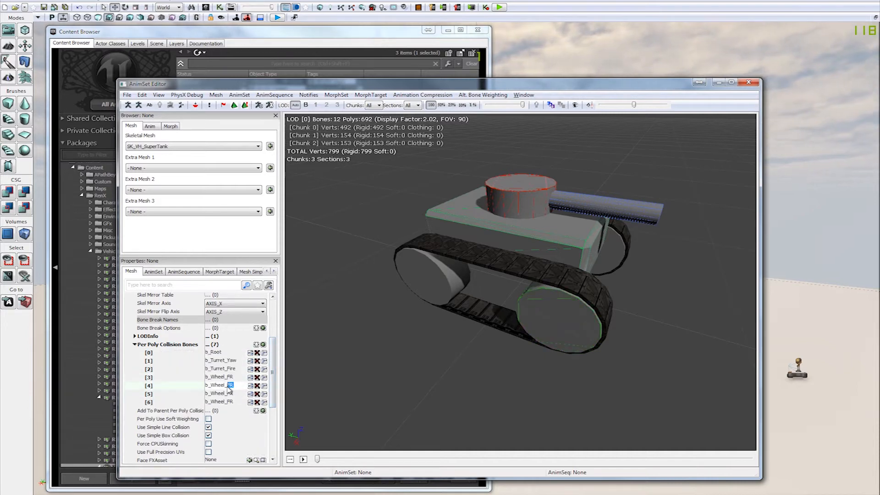
drag(551, 393, 499, 294)
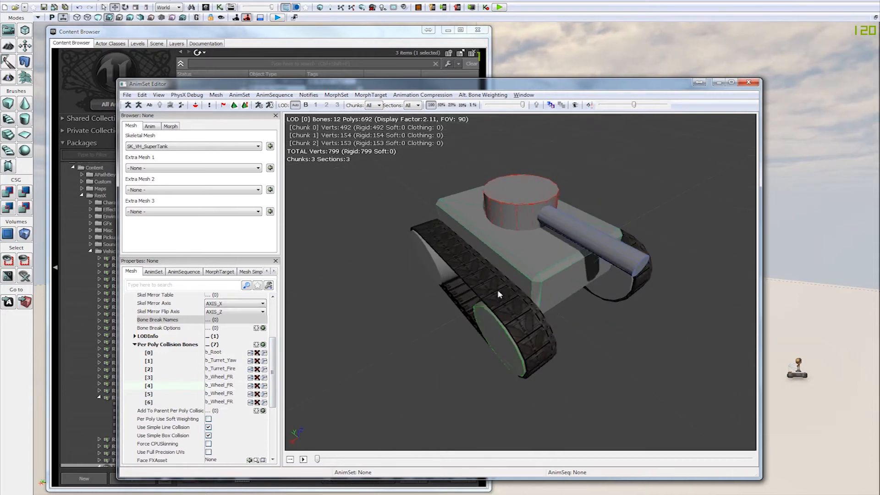
drag(597, 349, 623, 355)
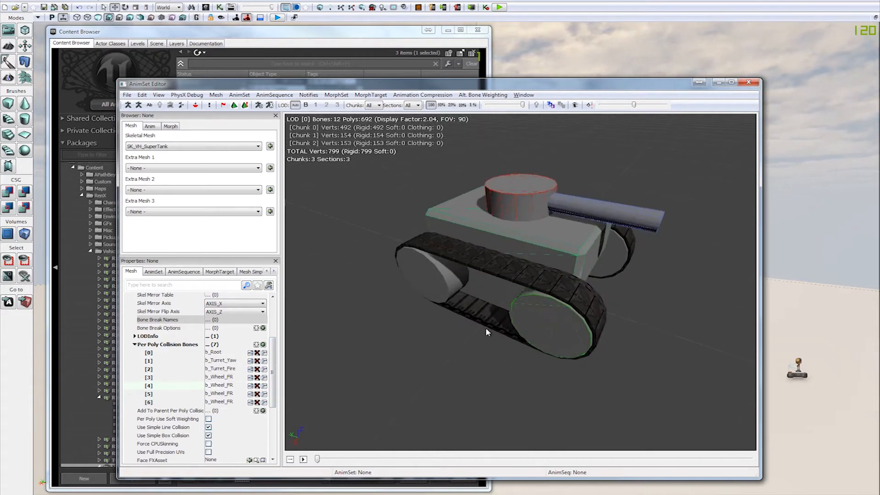
click(241, 386)
text(suspe)
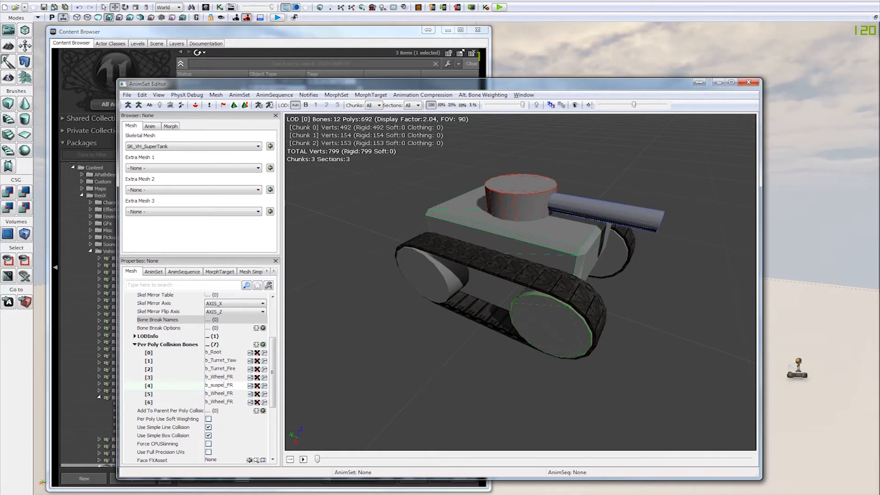
key(BackSpace)
key(BackSpace)
key(BackSpace)
key(BackSpace)
key(BackSpace)
text(susp)
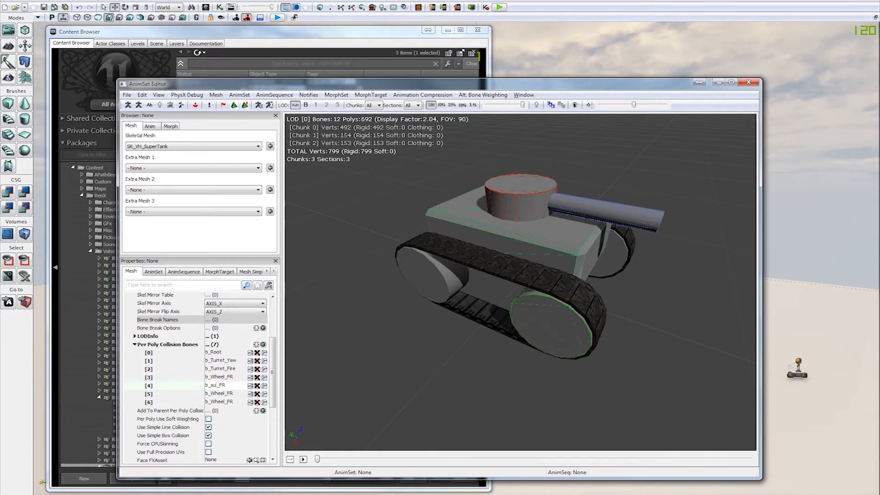
text(ension)
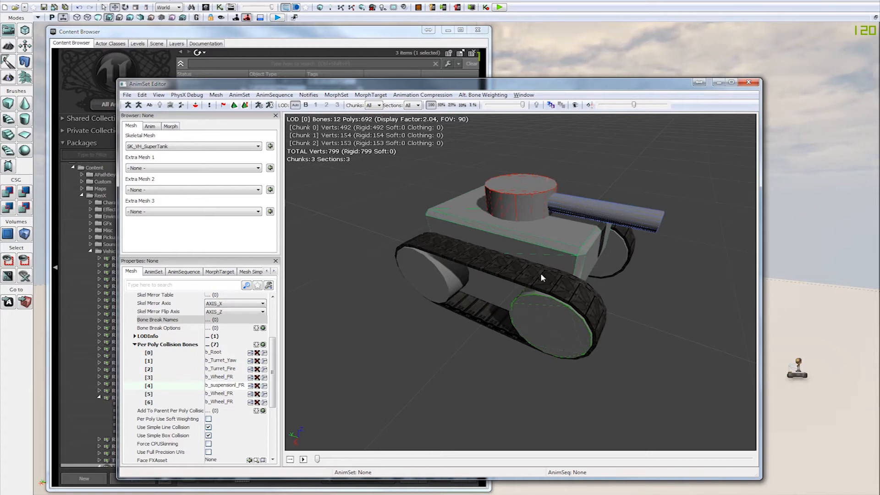
click(246, 388)
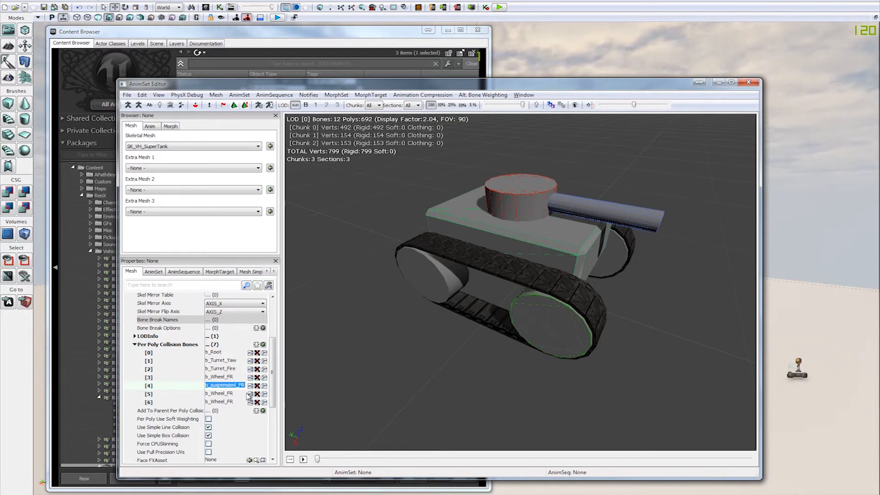
click(246, 387)
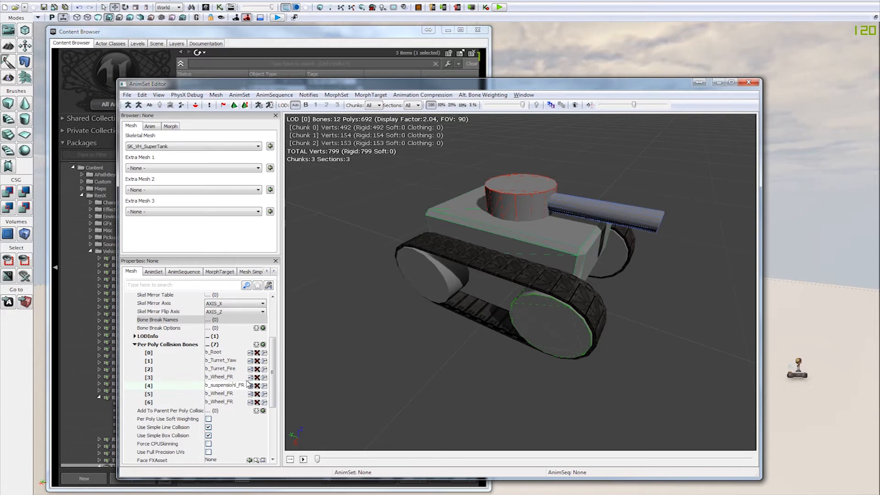
key(BackSpace)
key(Return)
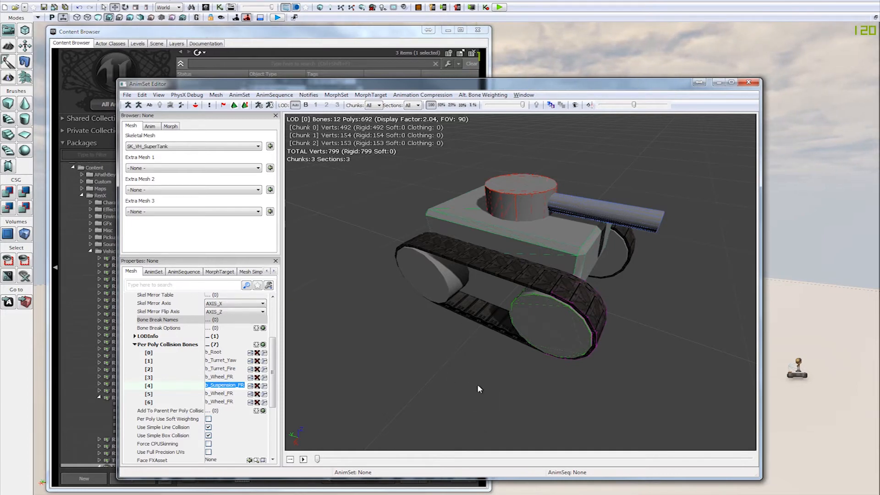
drag(477, 384, 575, 277)
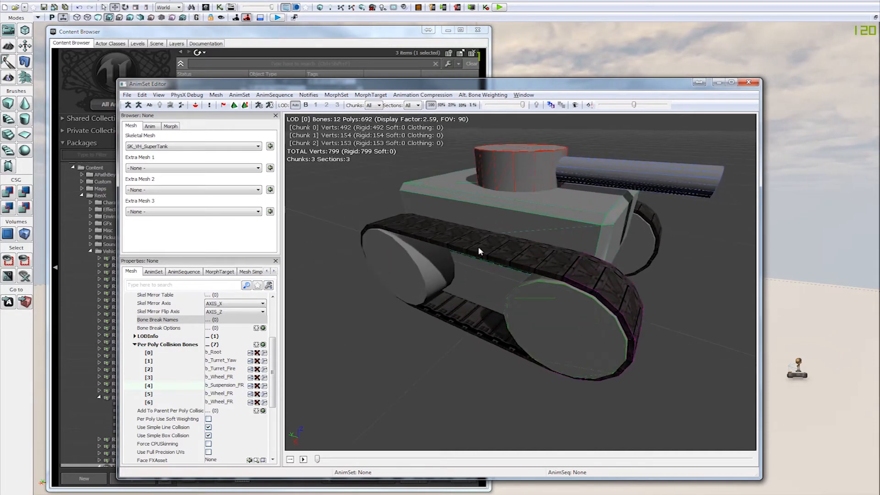
Step: Set Per Poly Collision Bones [5] to b_Suspension_RR
click(237, 394)
drag(234, 393, 211, 393)
text(a)
key(BackSpace)
key(BackSpace)
text(syus)
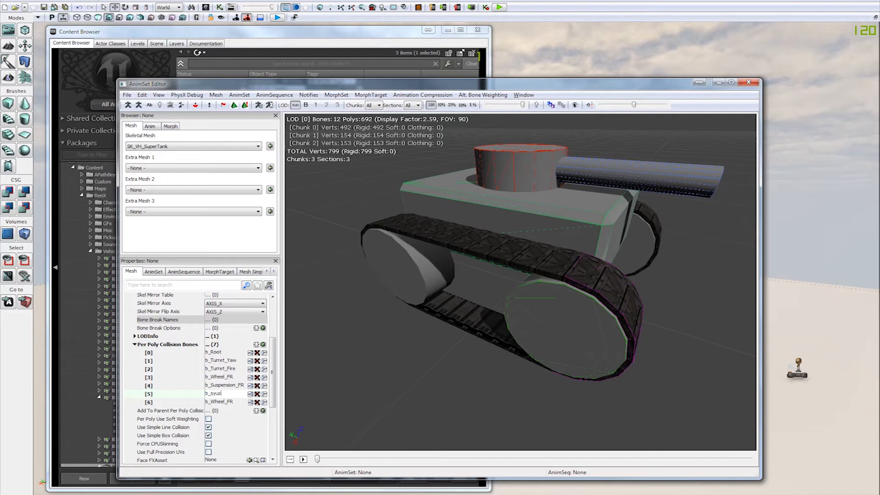
key(BackSpace)
key(BackSpace)
key(BackSpace)
text(uspension_r)
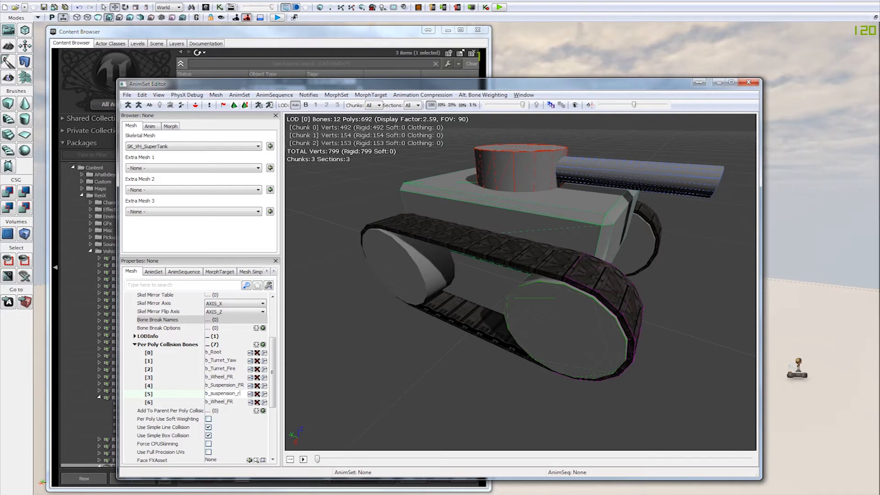
key(Return)
Step: Inspect the track's collision outlines from several angles and remove the [4] and [5] suspension entries from Per Poly Collision Bones
drag(512, 326, 421, 339)
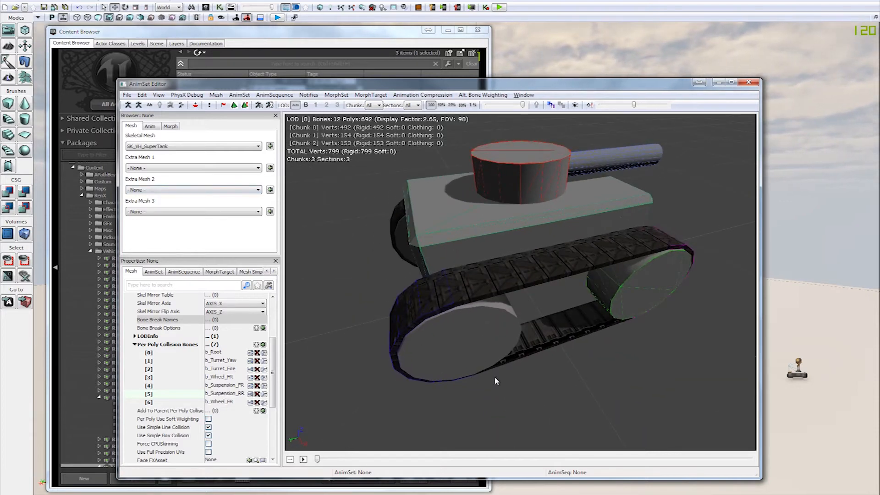
drag(495, 377, 506, 342)
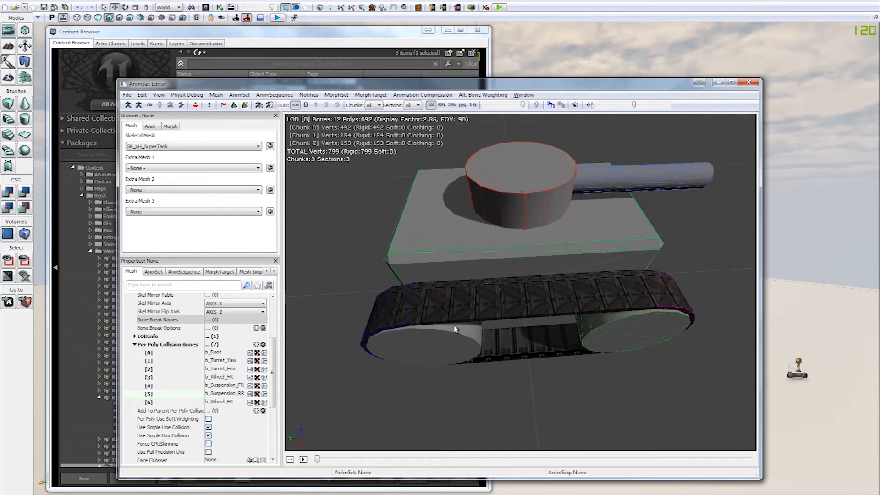
drag(518, 372, 436, 387)
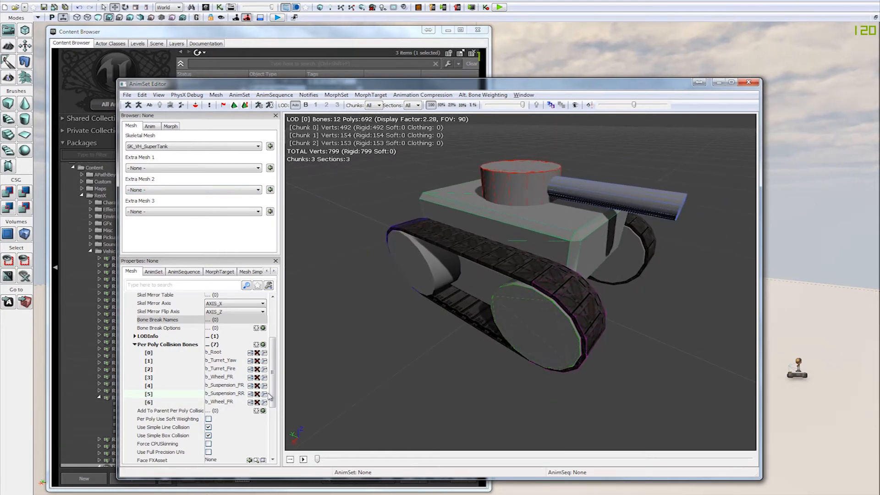
drag(348, 367, 618, 325)
drag(641, 275, 552, 309)
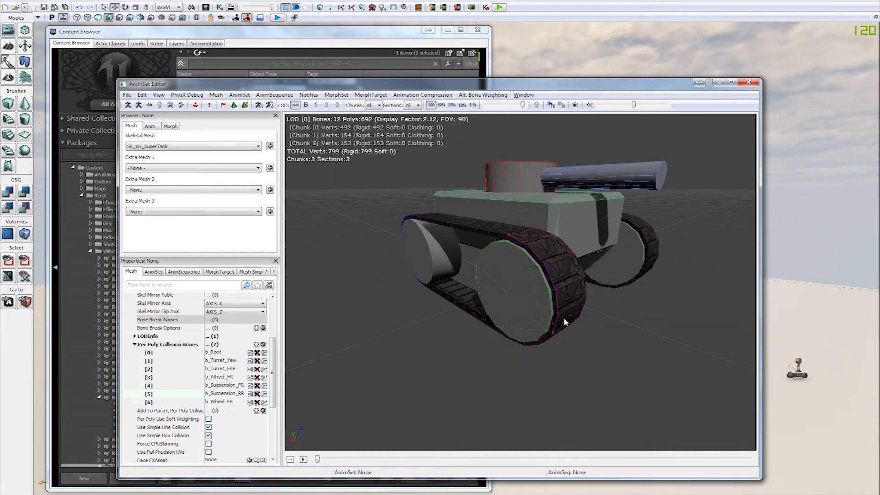
drag(672, 334, 448, 339)
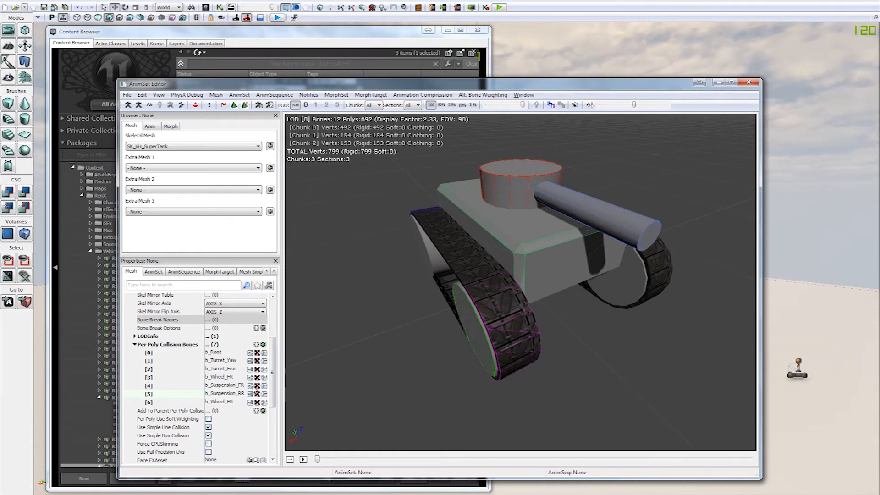
click(256, 385)
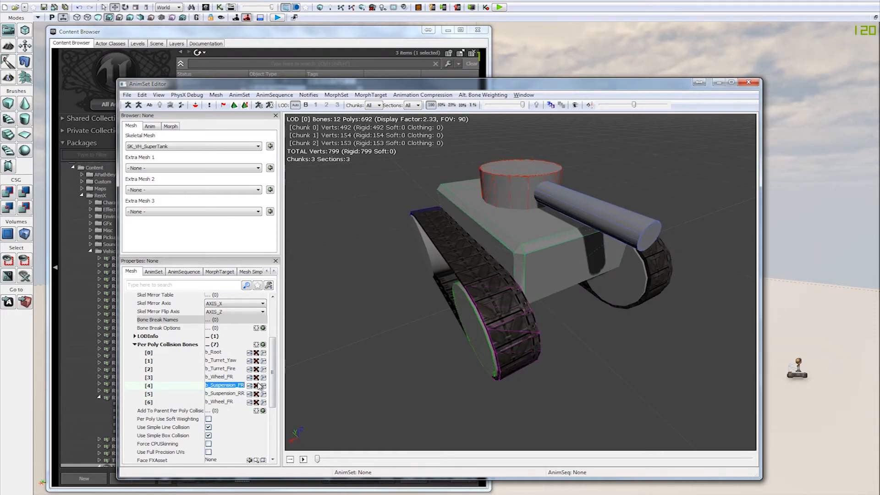
click(257, 386)
Step: Set the remaining duplicate wheel entry, Per Poly Collision Bones [4], to b_Wheel_RR
drag(485, 384, 545, 367)
click(228, 385)
drag(238, 387, 227, 394)
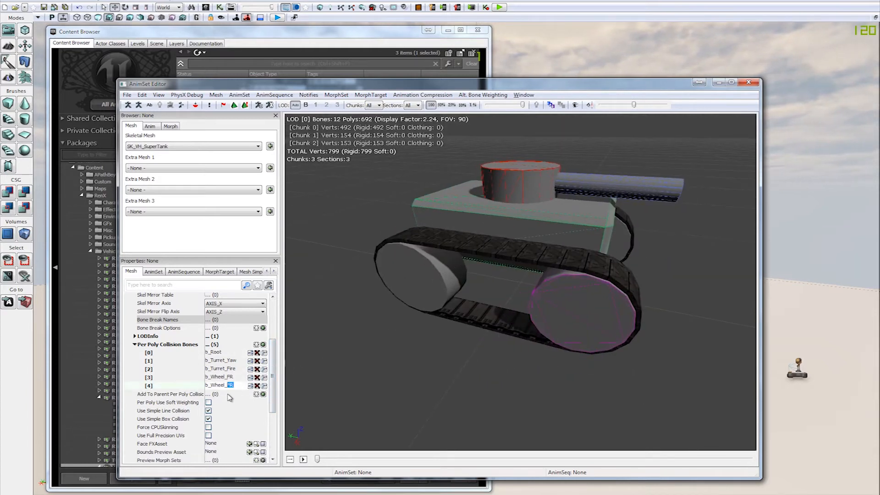
text(RR)
key(Return)
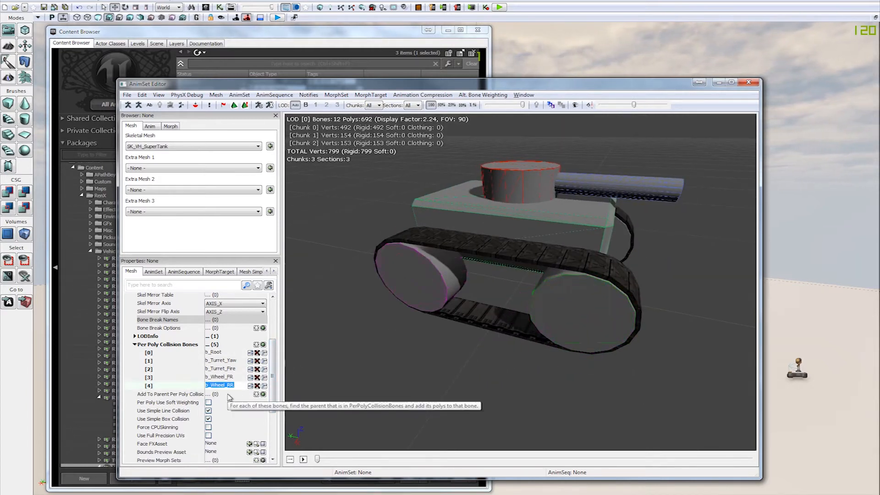
Step: Duplicate the b_Wheel_RR entry twice in Per Poly Collision Bones and set entry [5] to b_Wheel_FL
drag(447, 396, 303, 401)
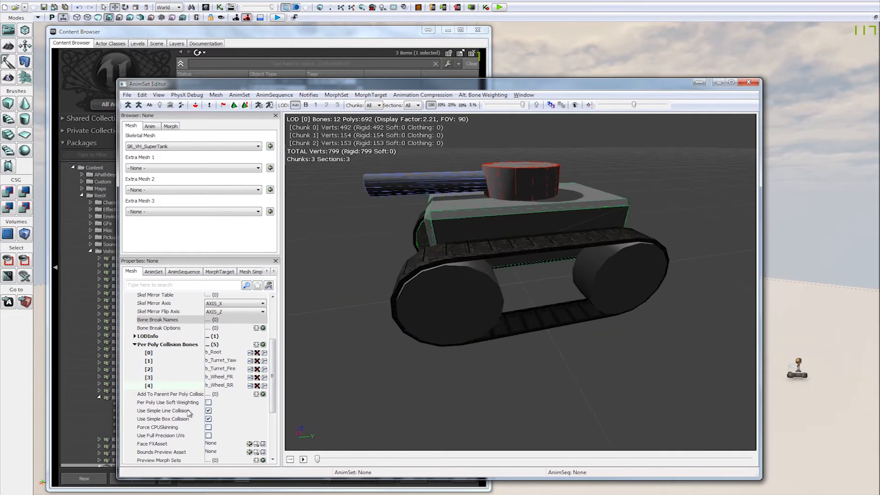
click(251, 386)
click(251, 385)
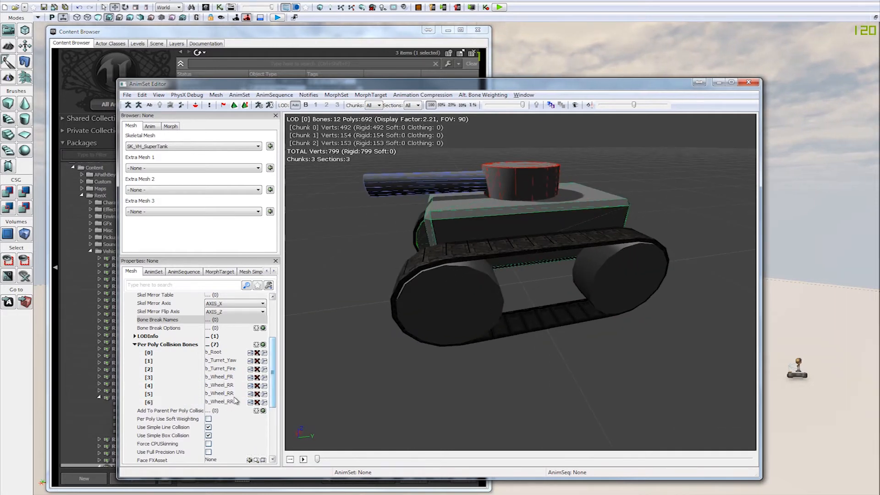
drag(239, 394, 227, 398)
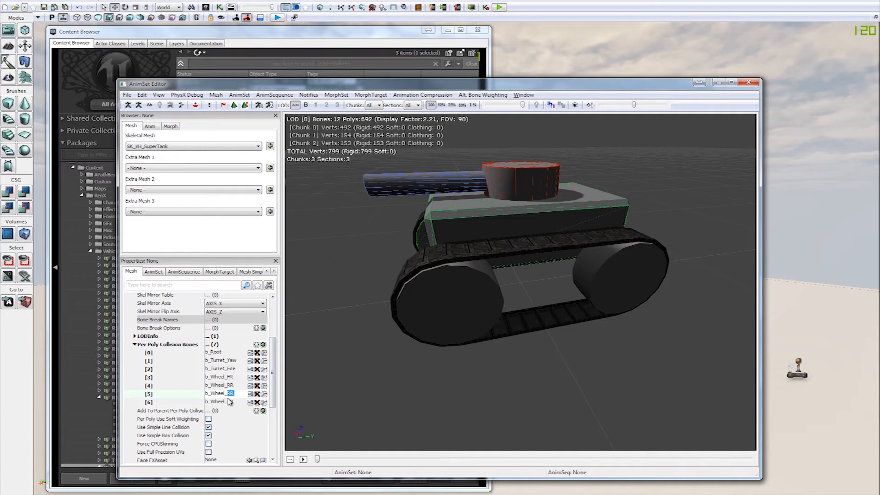
text(FL)
key(Return)
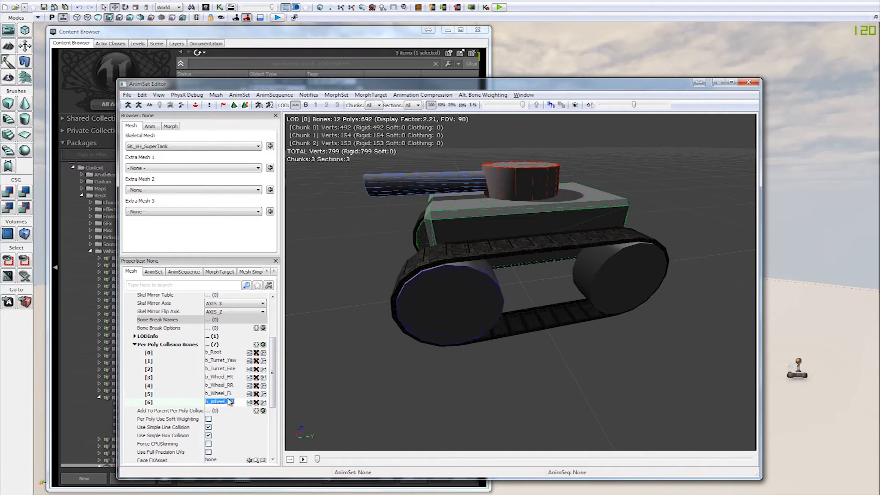
Step: Set Per Poly Collision Bones [6] to b_Wheel_RL
drag(237, 400, 228, 400)
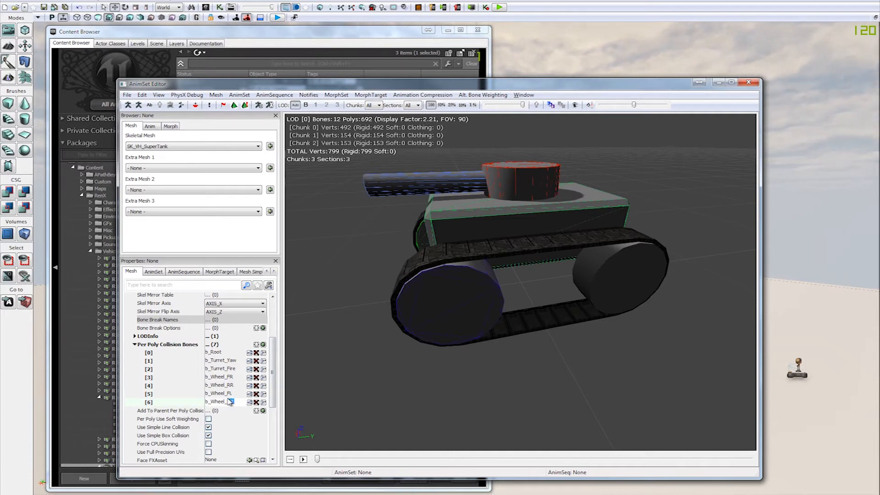
text(RL)
key(Return)
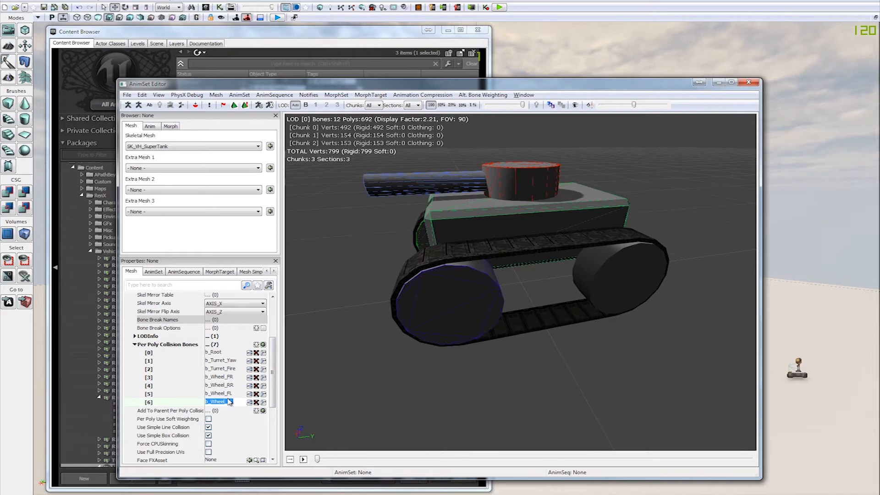
Step: Inspect the tank's collision outlines from several angles and collapse the Per Poly Collision Bones list
drag(384, 264, 360, 266)
drag(627, 234, 659, 223)
drag(713, 209, 696, 252)
right_drag(696, 252, 662, 285)
mouse_move(664, 288)
mouse_down()
mouse_move(637, 290)
mouse_move(674, 295)
mouse_up()
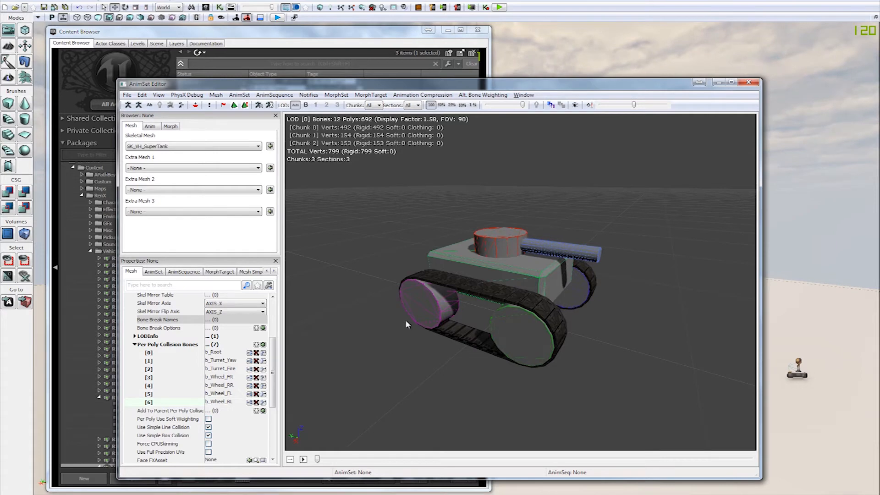
double_click(191, 344)
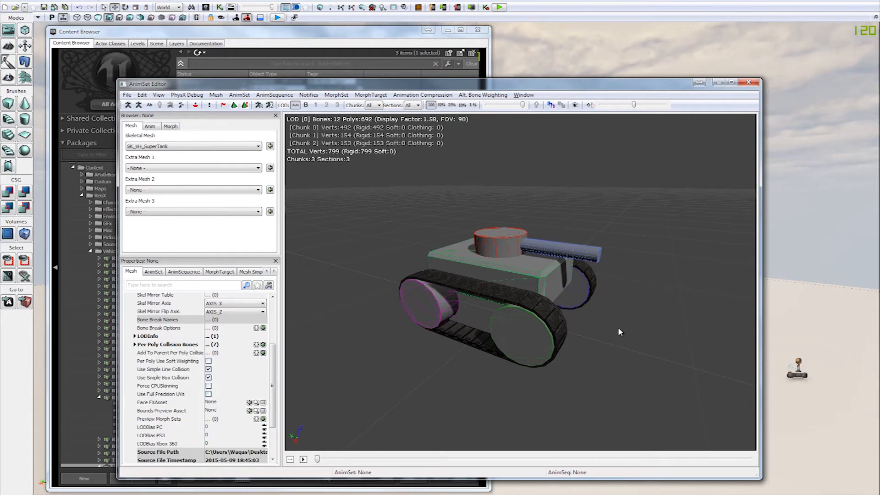
drag(627, 325, 655, 317)
drag(677, 270, 692, 264)
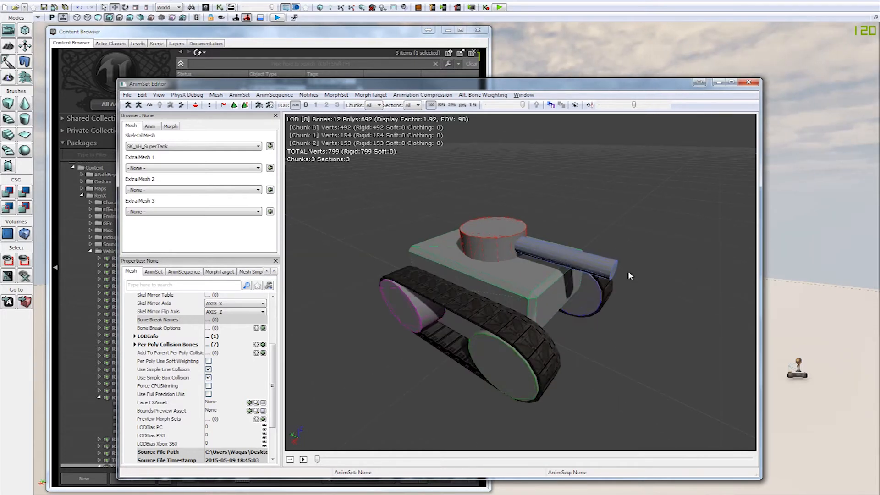
drag(644, 320, 650, 319)
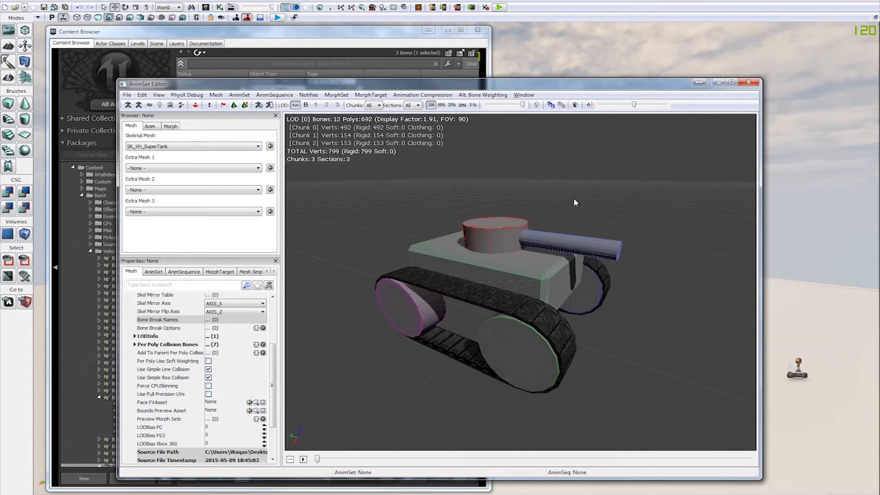
drag(522, 85, 550, 72)
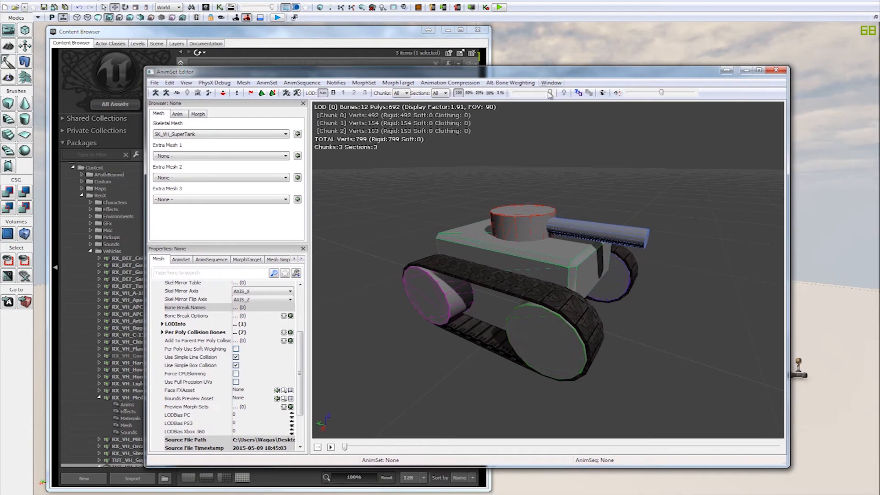
drag(433, 173, 433, 173)
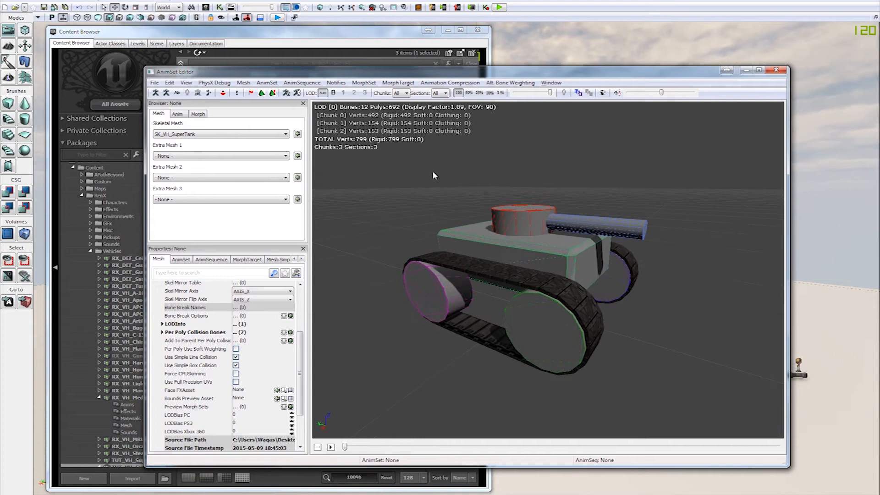
Step: Open the Socket Manager and move the AnimSet Editor window so the tank and socket list are both in view
click(224, 93)
drag(529, 72, 409, 88)
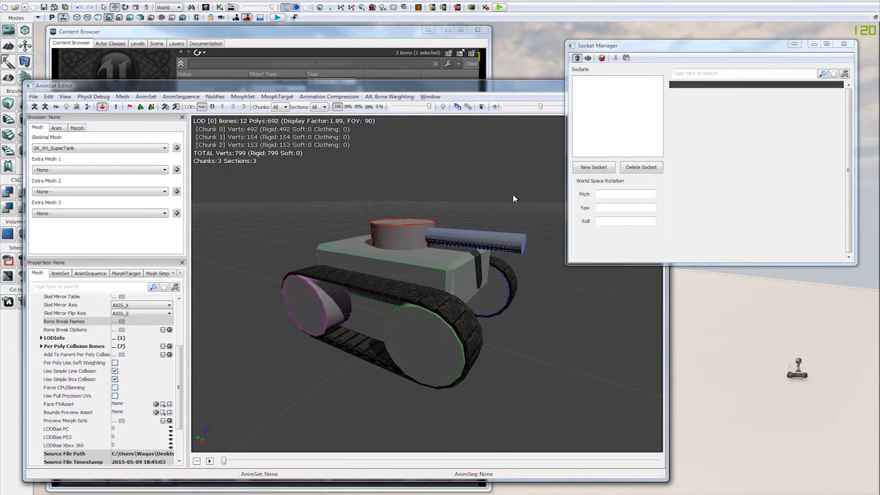
drag(453, 195, 295, 337)
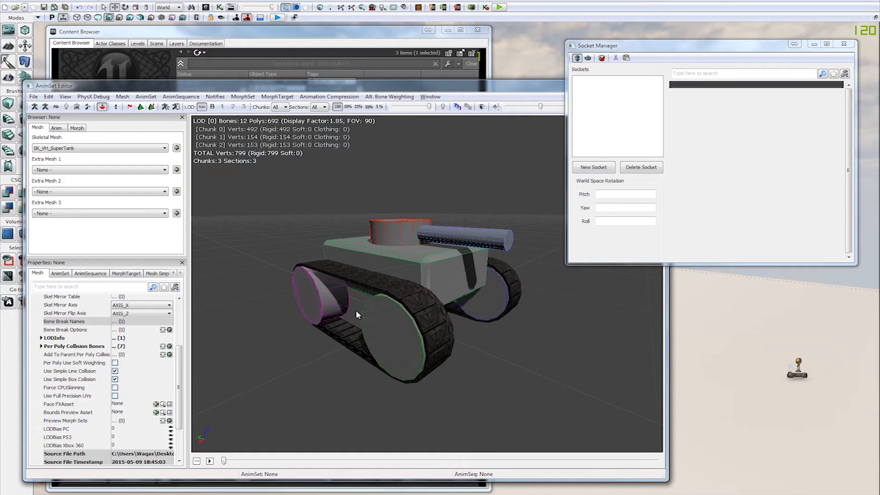
drag(382, 257, 383, 275)
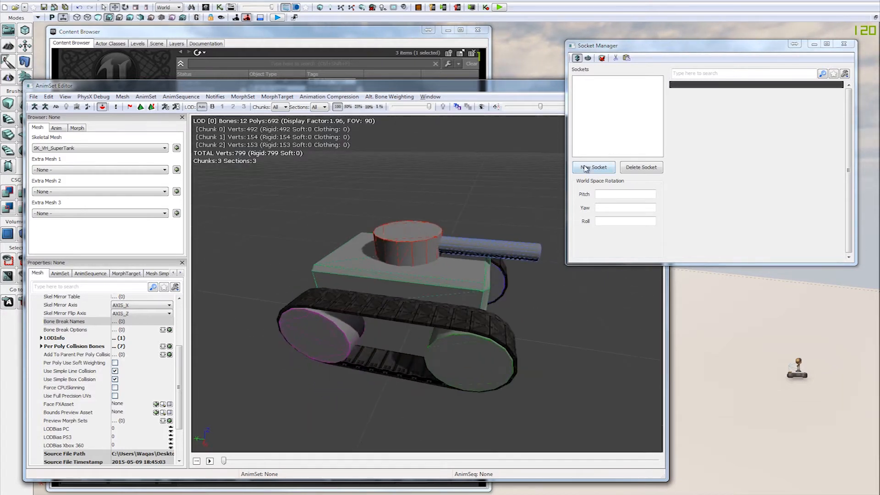
drag(525, 185, 527, 184)
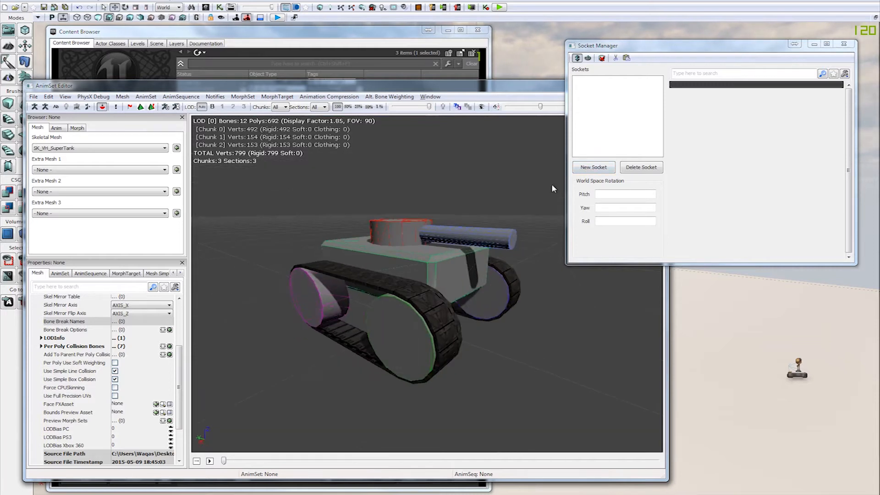
Step: Create a socket named VH_Death on the b_Root bone and check its placement on the tank
click(595, 168)
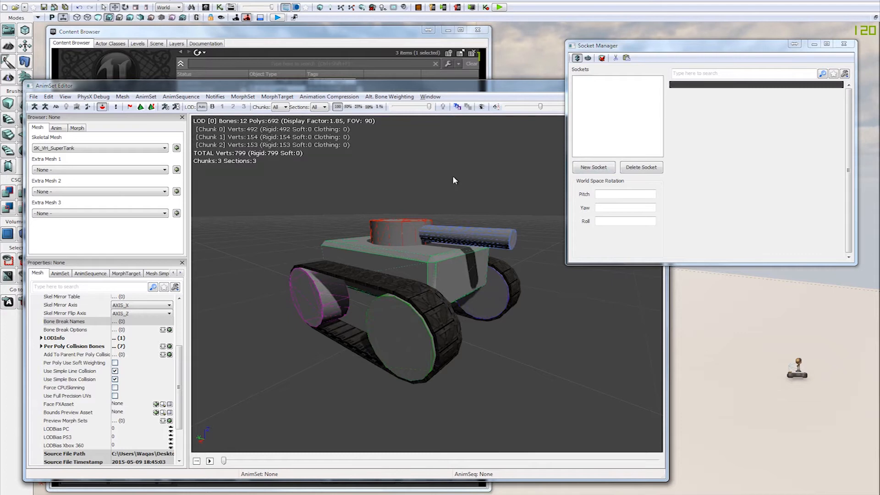
mouse_move(457, 196)
mouse_down()
mouse_move(527, 199)
mouse_move(442, 187)
mouse_move(469, 192)
mouse_up()
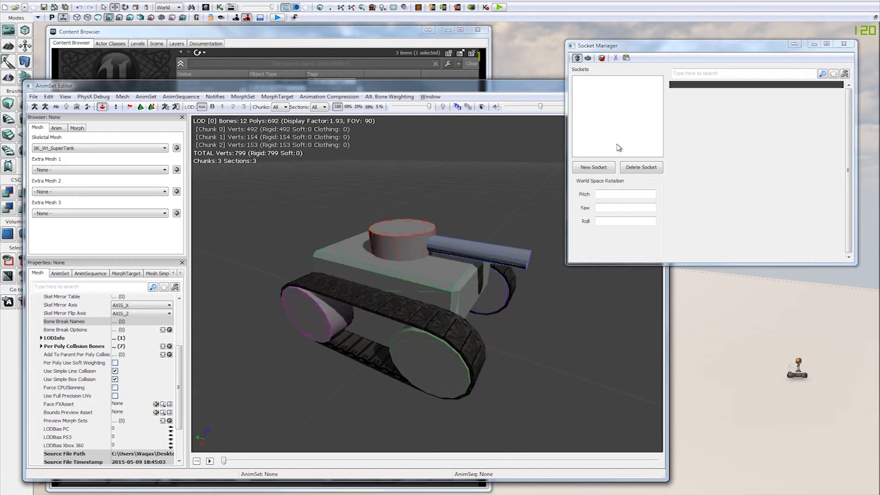
click(591, 167)
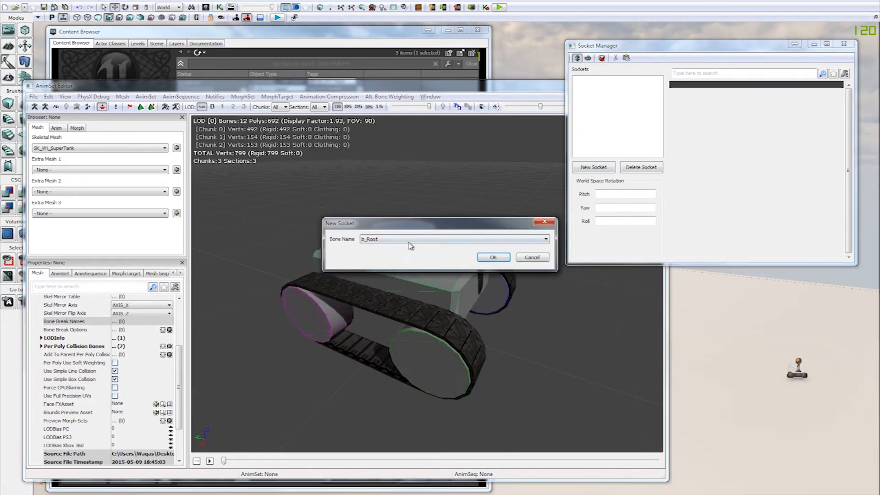
click(493, 257)
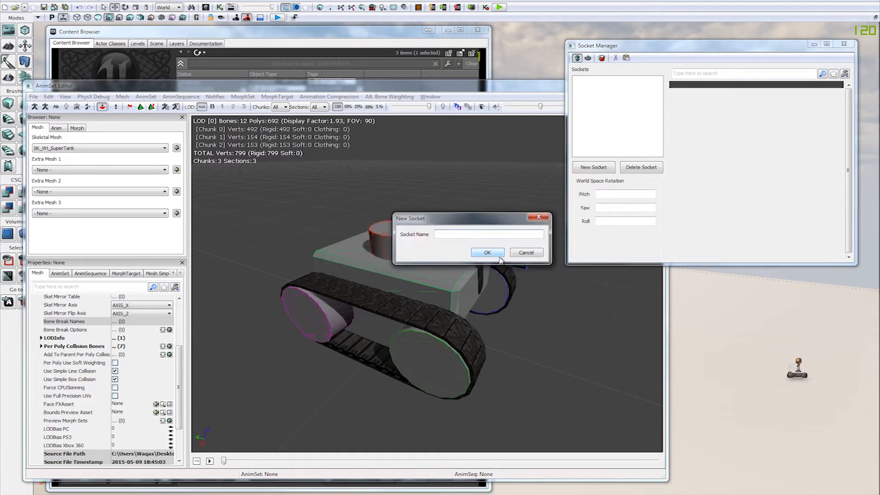
text(VH_Death)
key(Return)
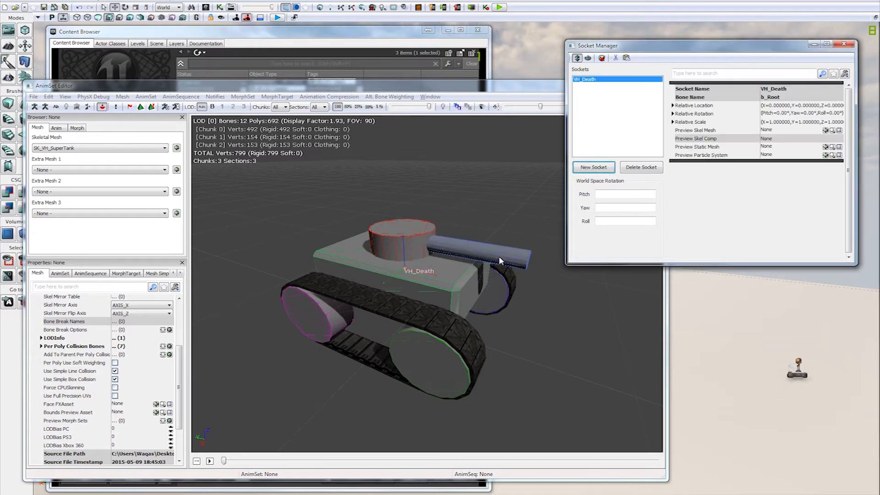
drag(501, 221, 540, 182)
drag(480, 173, 445, 286)
mouse_move(499, 196)
mouse_down()
mouse_move(485, 201)
mouse_move(500, 197)
mouse_up()
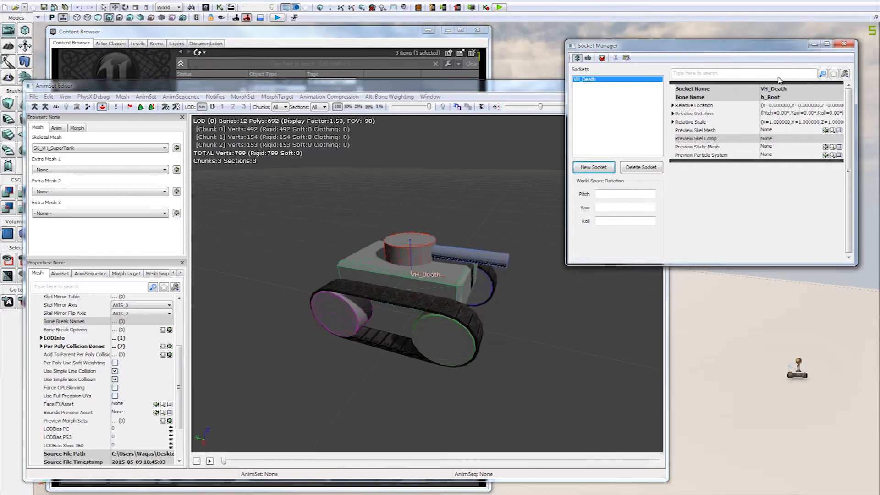
Step: Create a socket named MuzzleFlashSocket on the b_Turret_Fire bone
click(601, 168)
drag(427, 221, 349, 136)
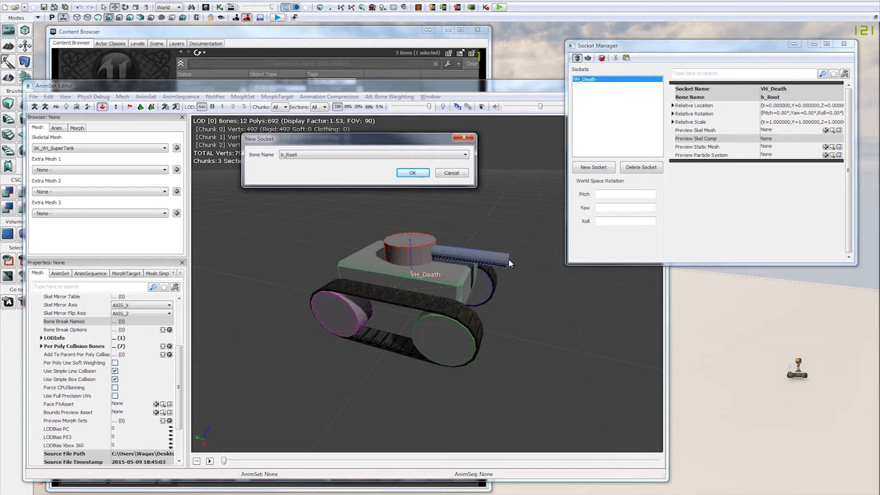
click(322, 155)
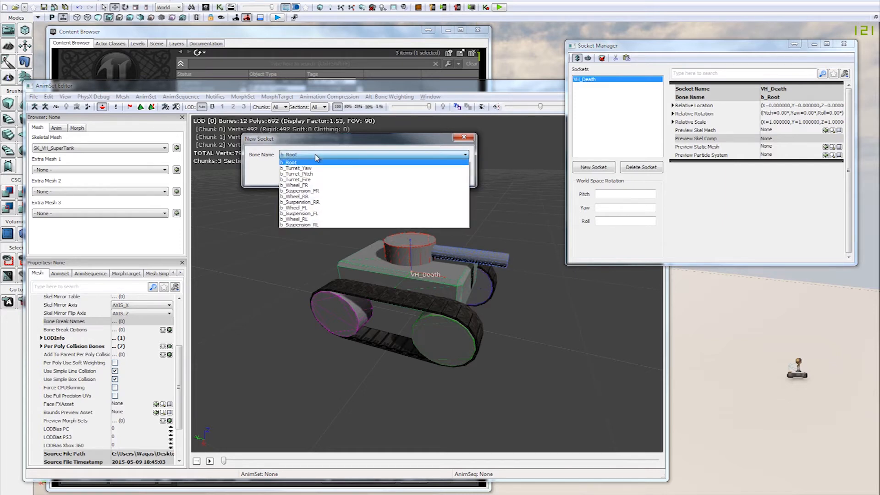
click(327, 179)
click(405, 176)
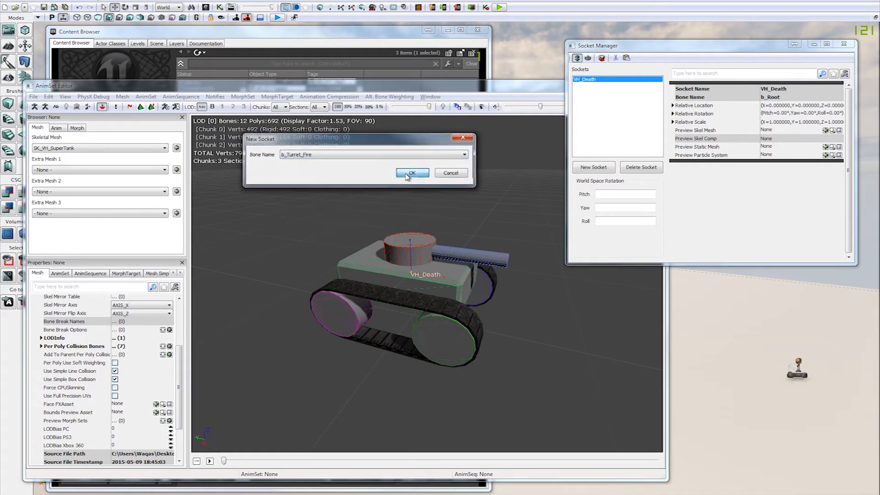
drag(454, 219, 405, 173)
text(Muzzle)
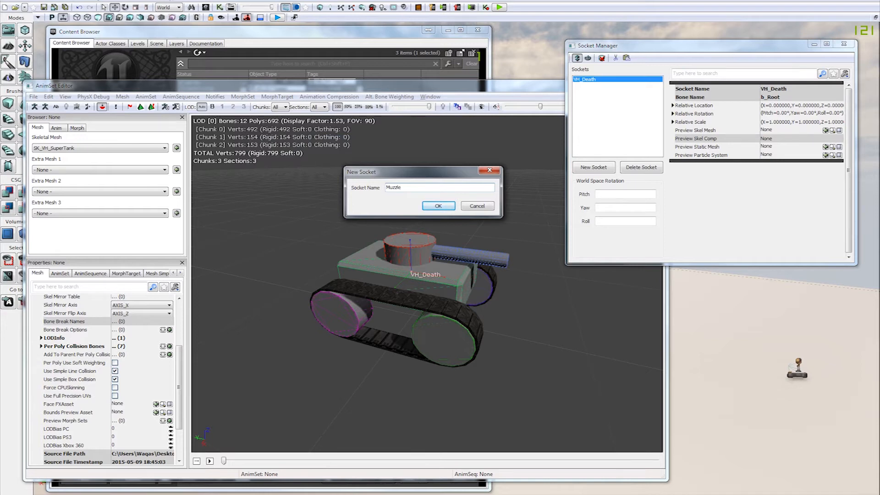
text(Flach)
key(BackSpace)
text(shSocket)
key(Return)
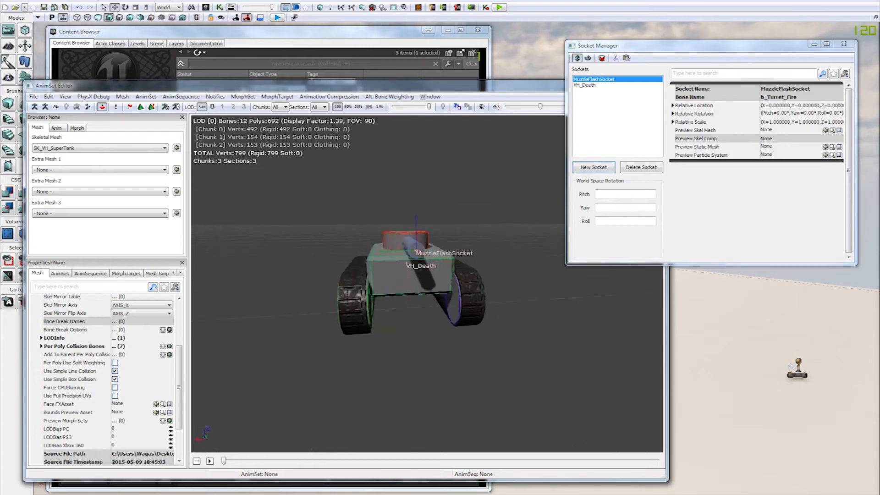
Step: Create a socket named CamView3P on the b_Root bone
drag(412, 239, 529, 207)
drag(487, 358, 628, 221)
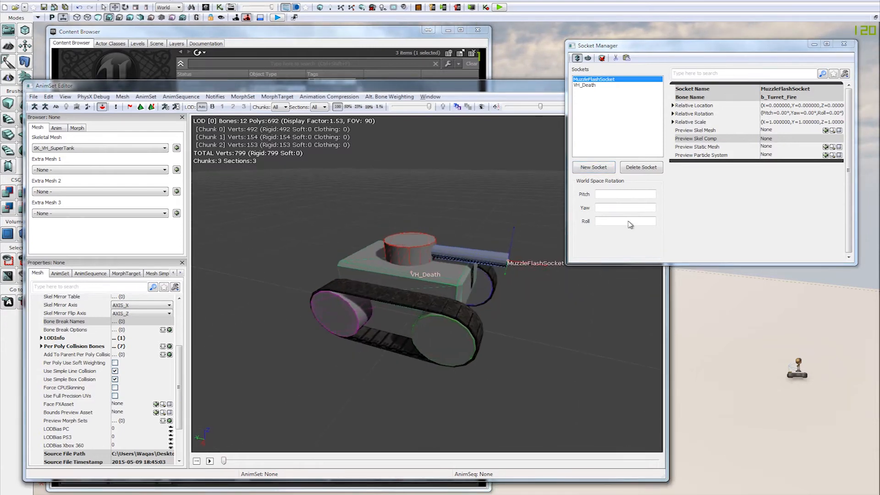
click(594, 167)
drag(444, 216, 365, 124)
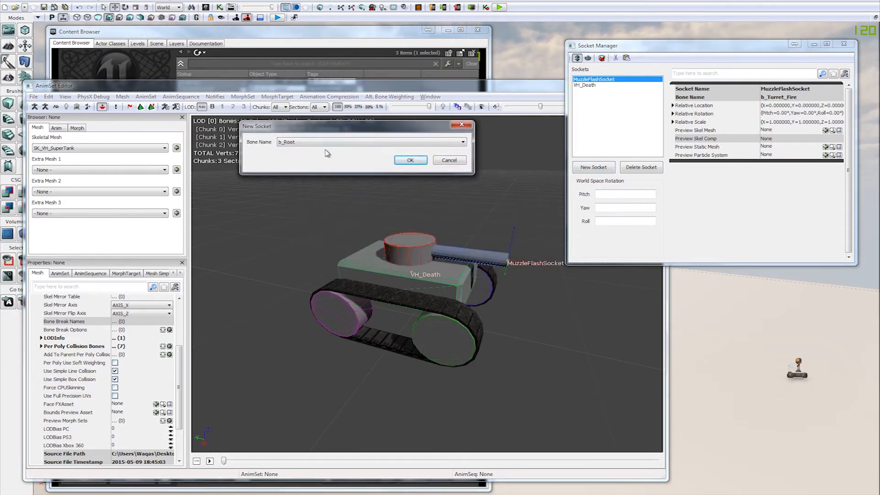
click(410, 160)
text(CamView3P)
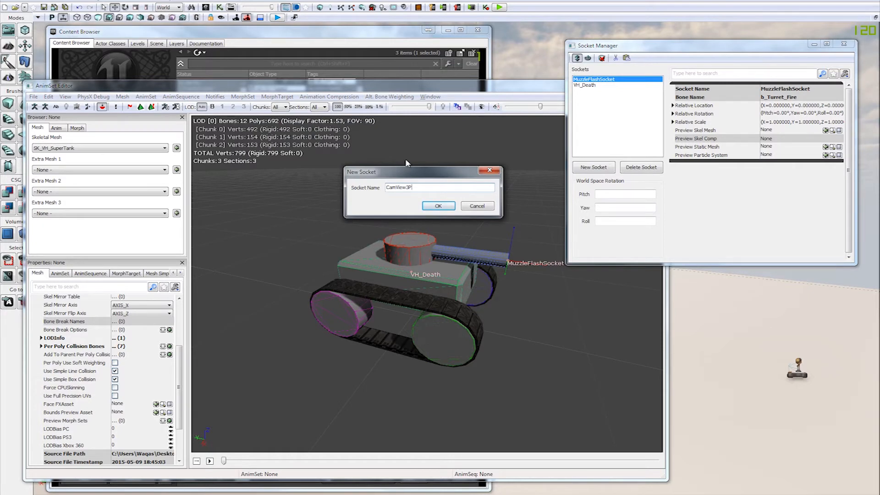
key(Return)
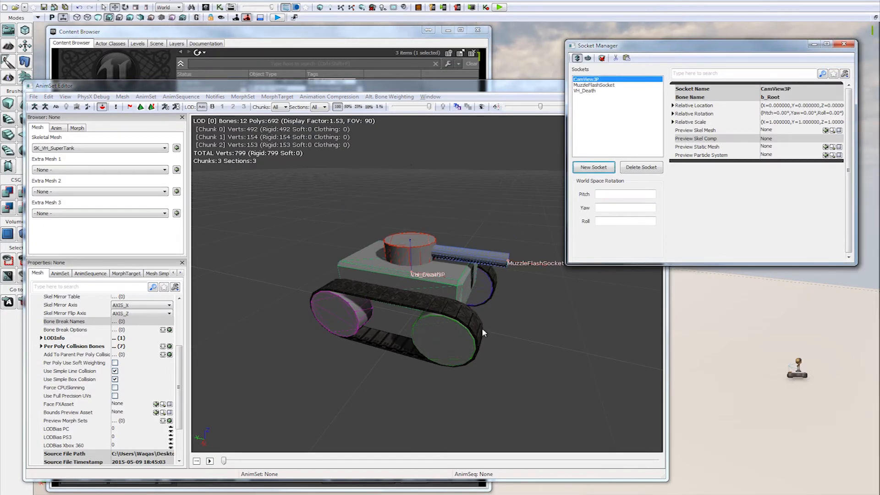
Step: Raise the CamView3P socket above the turret to a Z of about 84 and set its relative location X to 0
drag(482, 328, 442, 202)
drag(414, 234, 414, 185)
drag(442, 218, 442, 219)
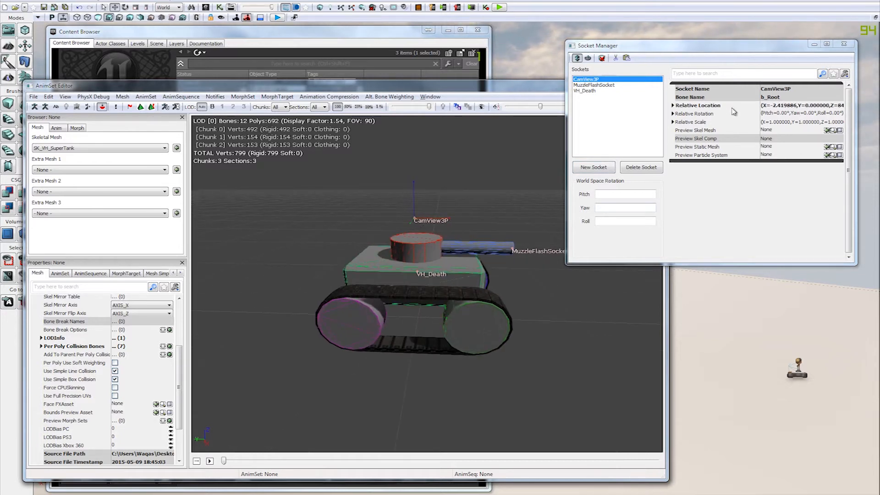
click(672, 105)
click(790, 114)
text(0)
key(Return)
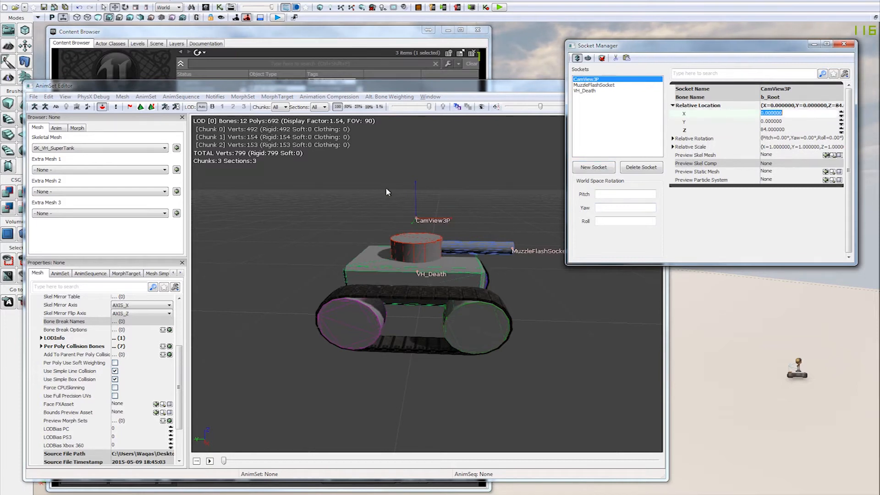
Step: Raise the CamView3P socket further, to a relative Z of about 121.75, and check its position around the tank
drag(416, 191, 416, 162)
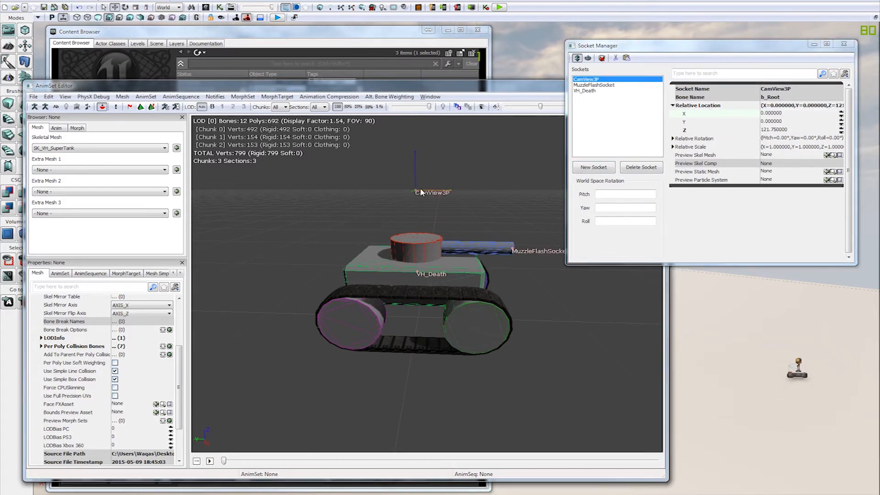
drag(434, 201, 431, 196)
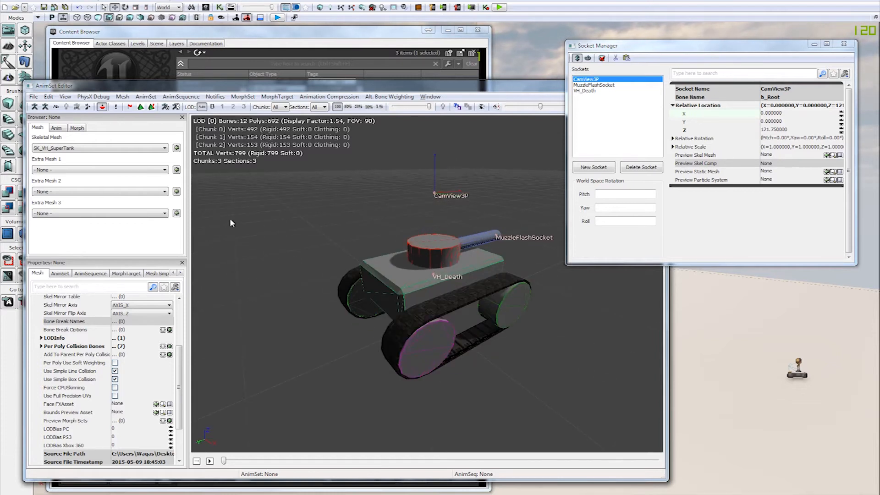
drag(484, 193, 482, 194)
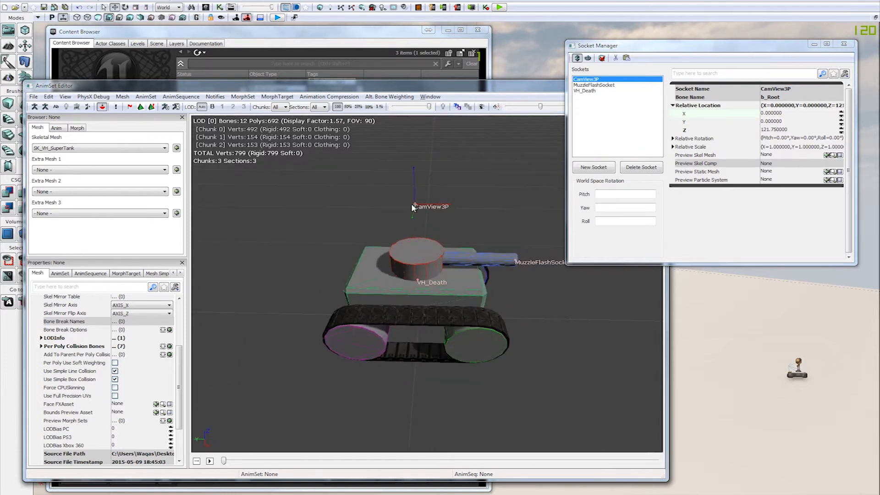
Step: Lower the CamView3P socket to a relative Z of 100.5 above the turret
drag(417, 206, 426, 214)
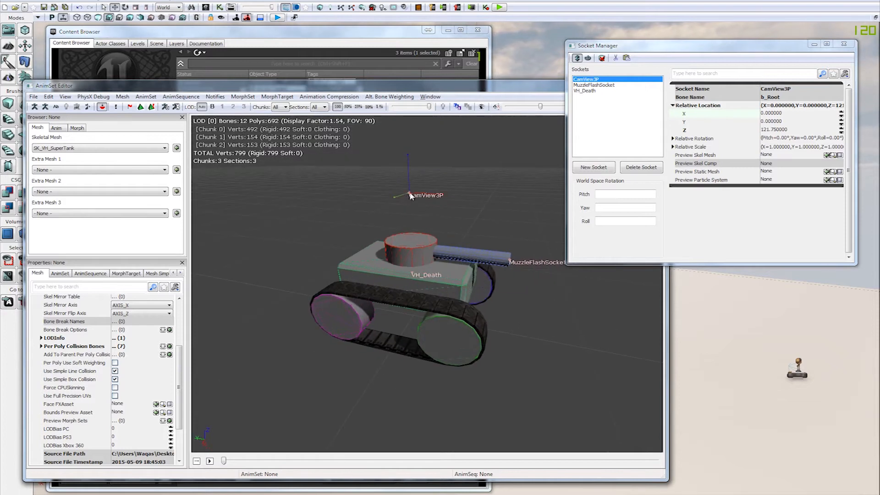
drag(407, 165, 475, 194)
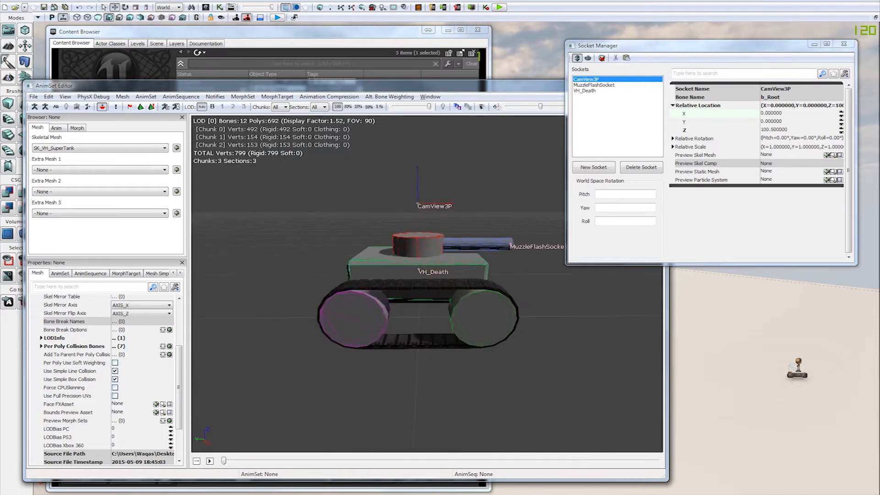
drag(461, 223, 641, 215)
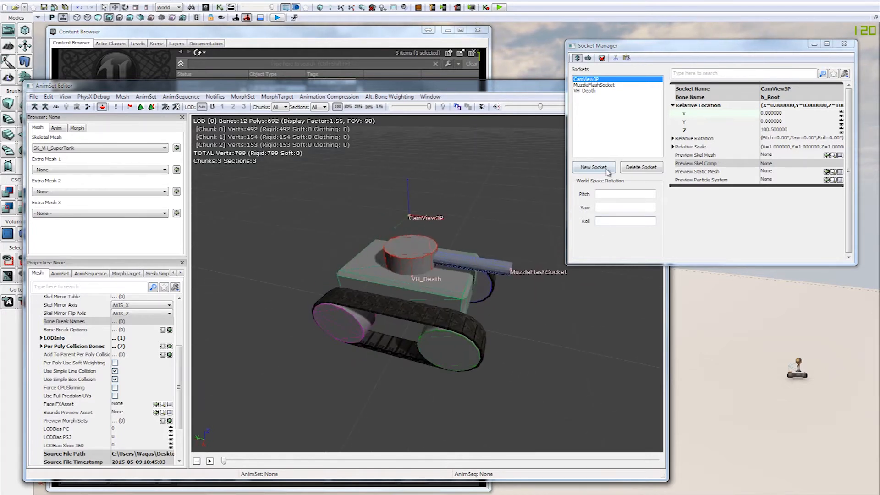
Step: Create a socket named CamView1P on the b_Turret_Yaw bone
click(593, 167)
click(438, 239)
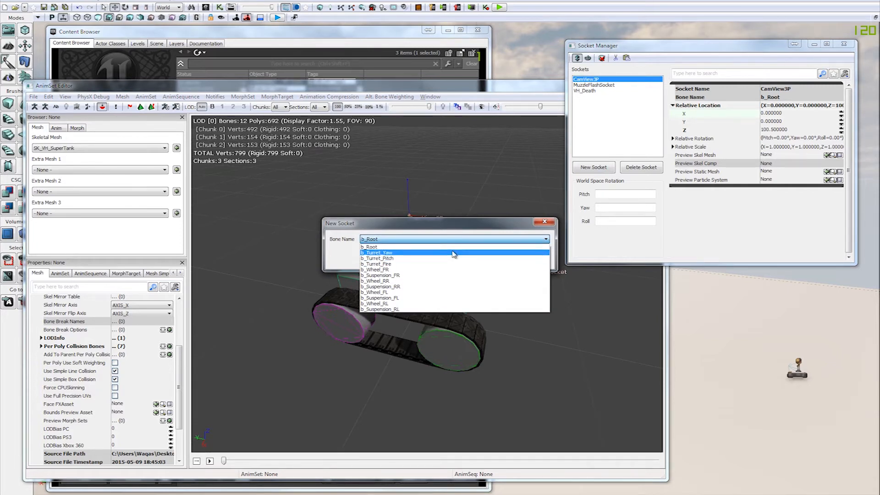
click(454, 253)
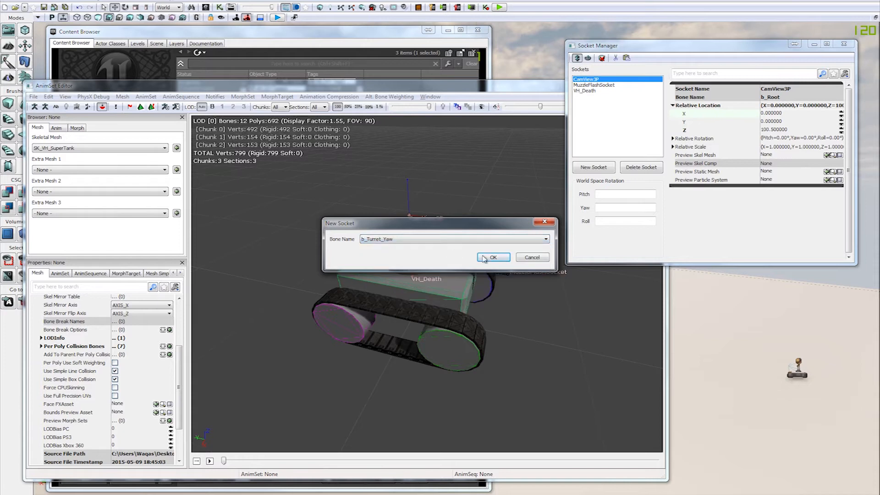
drag(470, 227, 634, 132)
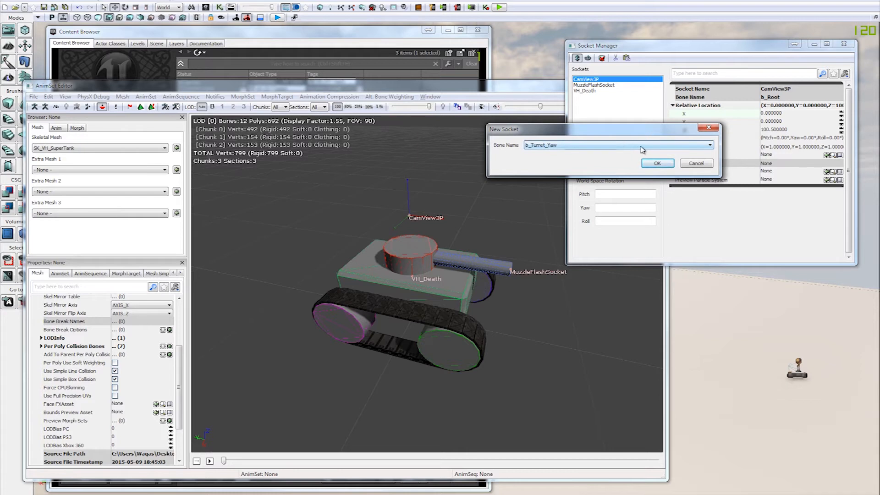
click(656, 164)
text(CamView1P)
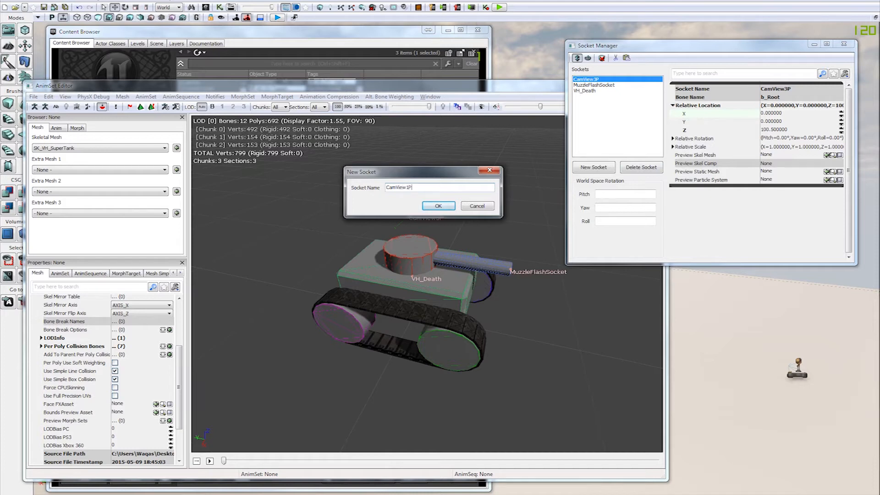
key(Return)
Step: Move the CamView1P socket to the turret's front beside the barrel, at about X 40.36, Y 16.96, Z 15
drag(467, 266, 498, 324)
drag(467, 273, 491, 217)
drag(498, 249, 385, 252)
drag(476, 348, 513, 332)
drag(582, 339, 560, 362)
click(605, 121)
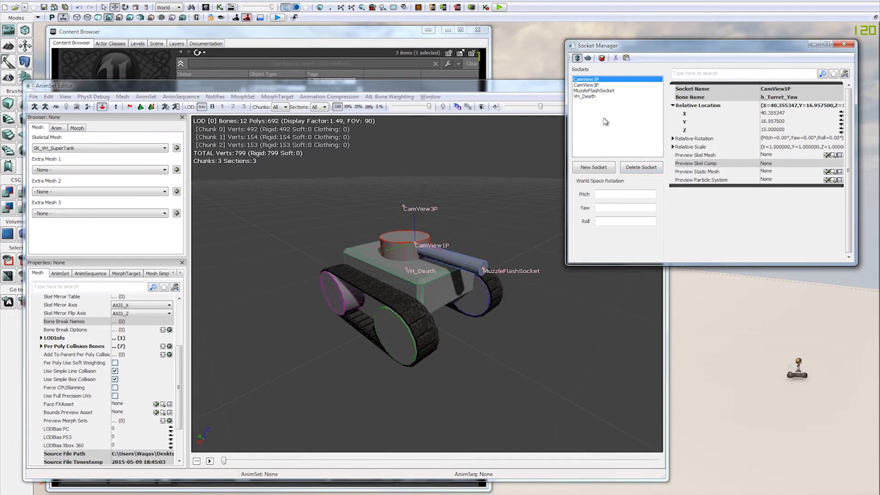
Step: Examine the placement of the CamView1P socket relative to the turret and barrel from several sides of the tank
mouse_move(521, 380)
mouse_down()
mouse_move(563, 351)
mouse_move(500, 358)
mouse_move(547, 374)
mouse_move(502, 378)
mouse_move(468, 369)
mouse_move(538, 355)
mouse_move(504, 366)
mouse_move(534, 371)
mouse_up()
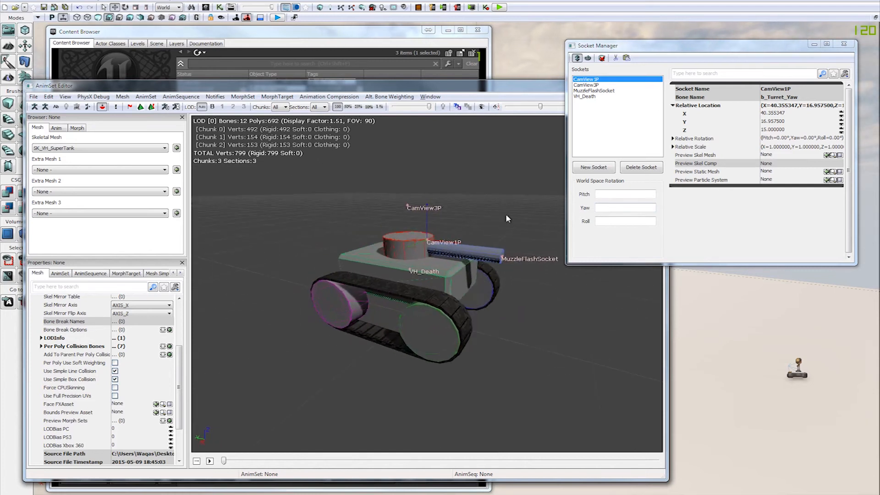
drag(506, 215, 552, 299)
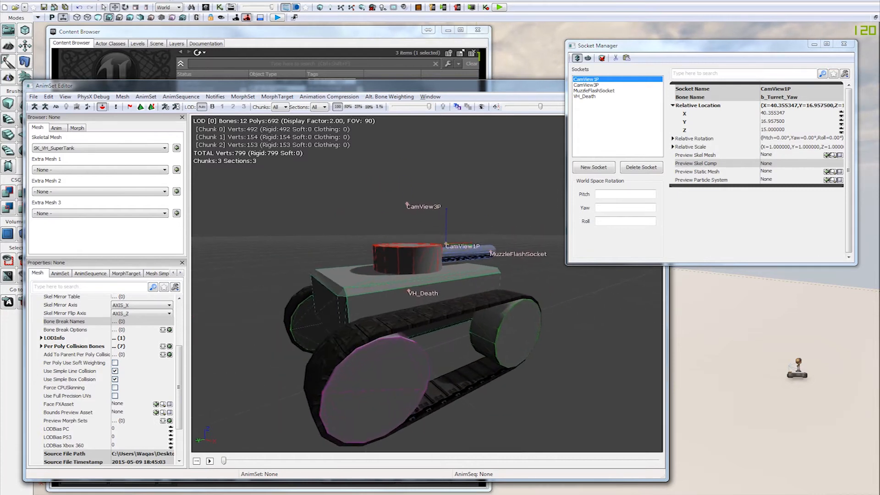
right_drag(413, 321, 411, 361)
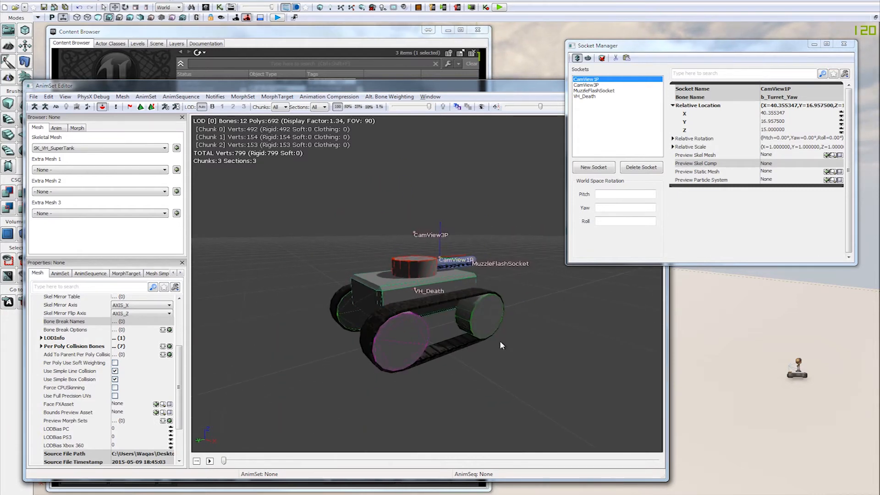
drag(501, 345, 517, 349)
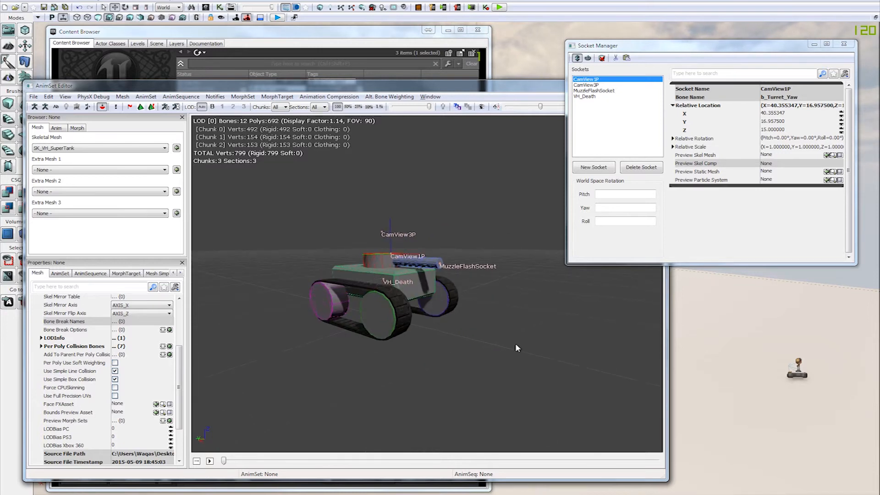
drag(302, 231, 322, 229)
right_drag(344, 293, 343, 251)
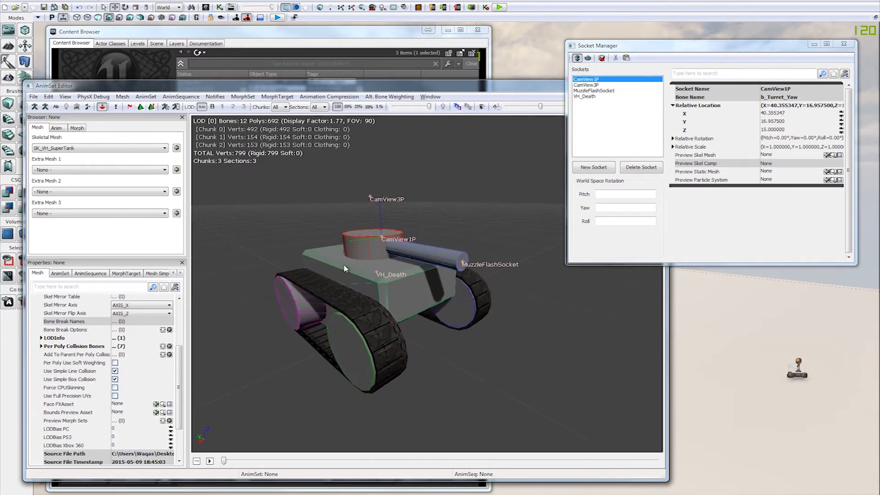
drag(344, 250, 241, 311)
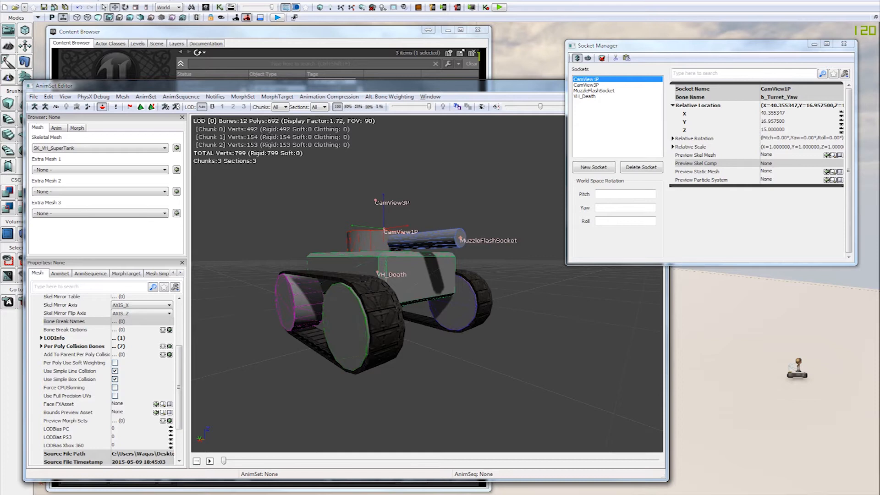
Step: Open the SK_VH_MediumTank skeletal mesh from the Mesh group of the RX_VH_MediumTank package as a reference
click(371, 36)
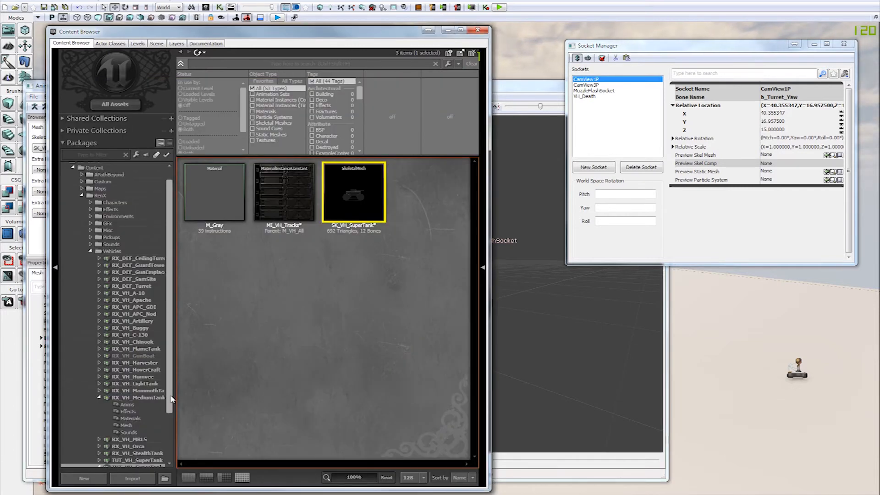
click(136, 412)
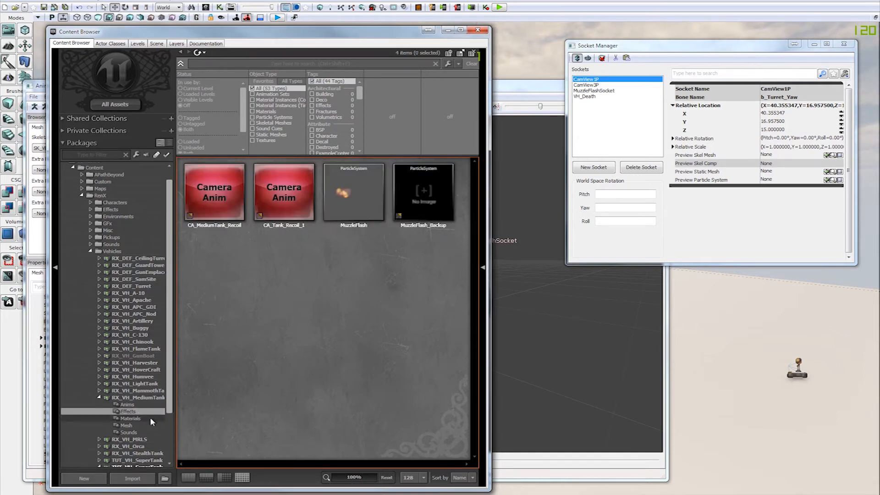
click(131, 425)
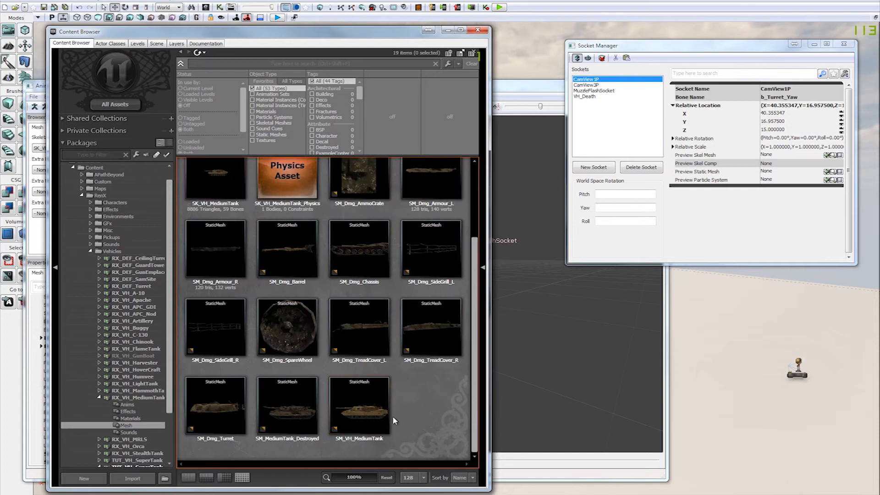
scroll(392, 416, up, 3)
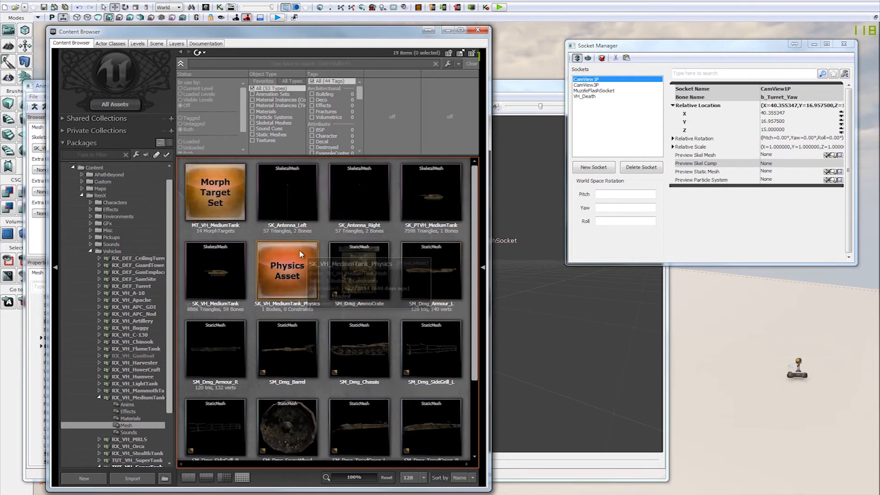
double_click(227, 279)
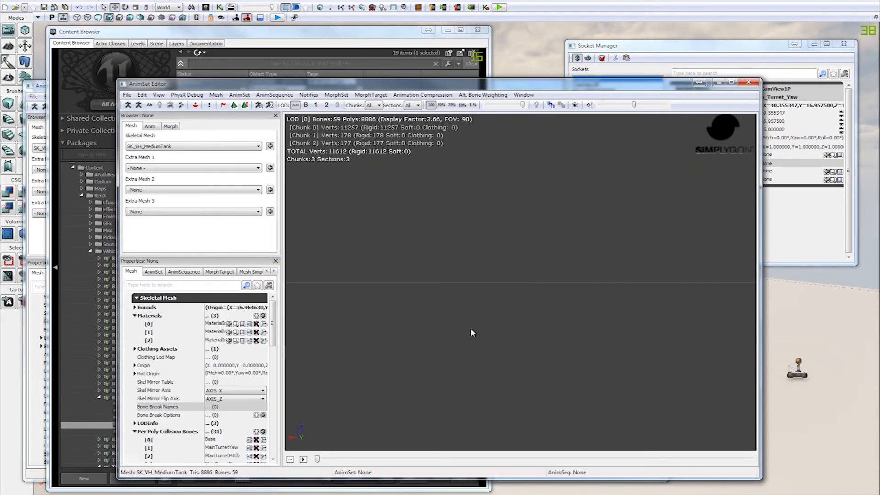
Step: Show the sockets of the medium tank mesh and view them around the vehicle
drag(706, 364, 387, 295)
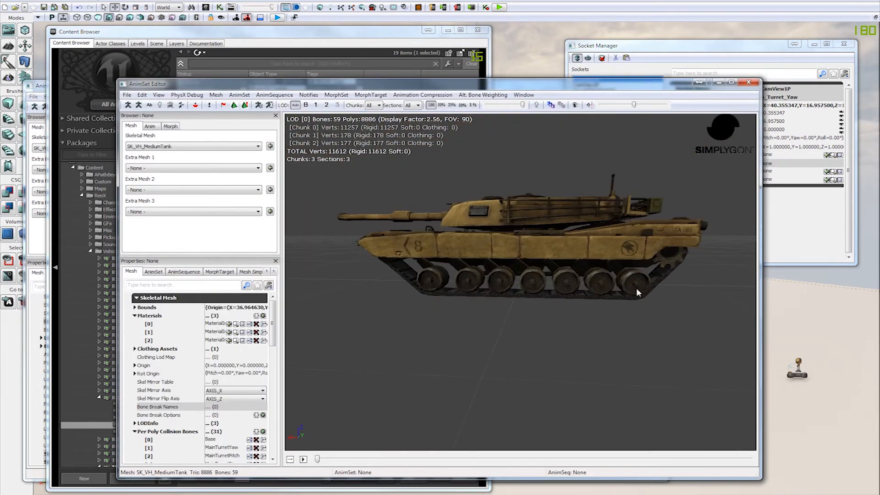
drag(660, 299, 474, 273)
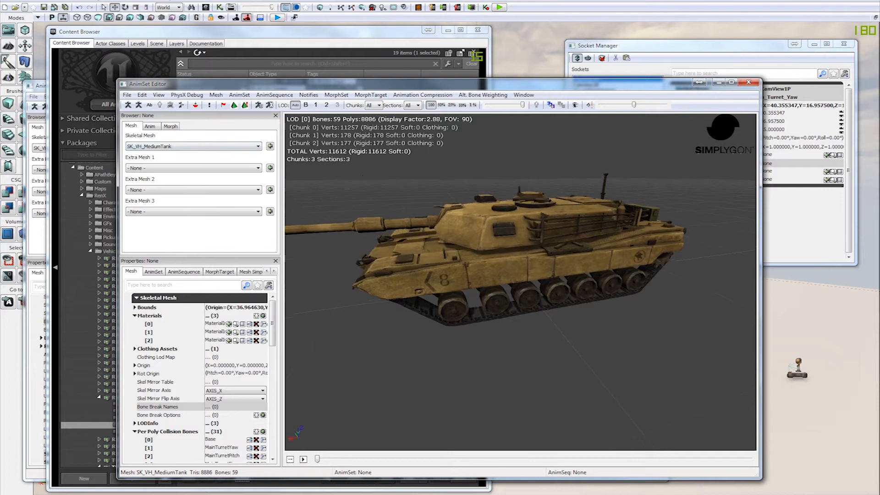
click(196, 106)
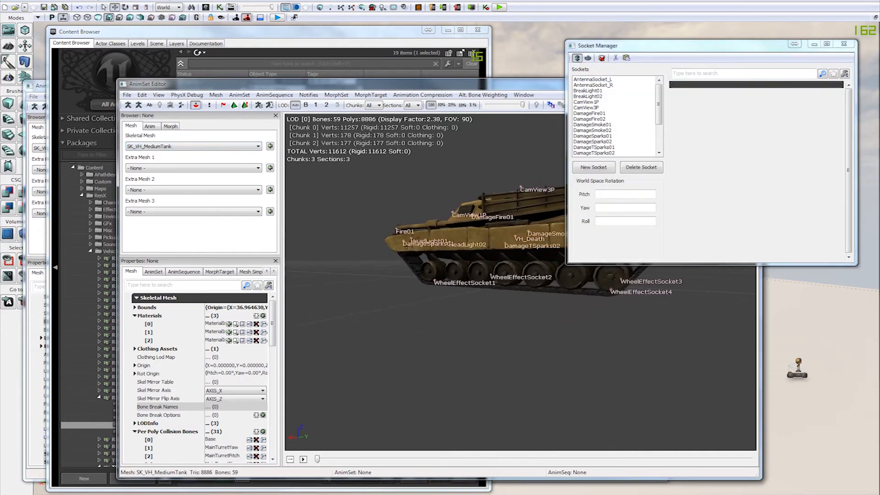
mouse_move(642, 321)
mouse_down()
mouse_move(591, 356)
mouse_move(636, 327)
mouse_up()
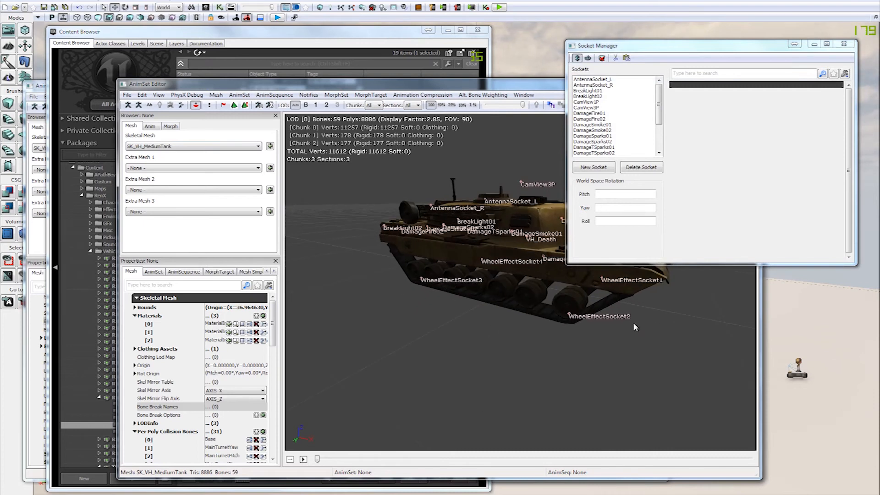
Step: Select WheelEffectSocket2 and examine the wheel effect sockets around the medium tank
click(572, 314)
mouse_move(628, 361)
mouse_down()
mouse_move(479, 272)
mouse_move(402, 328)
mouse_move(571, 367)
mouse_move(633, 362)
mouse_up()
drag(525, 316, 543, 355)
drag(470, 362, 511, 340)
drag(376, 341, 614, 362)
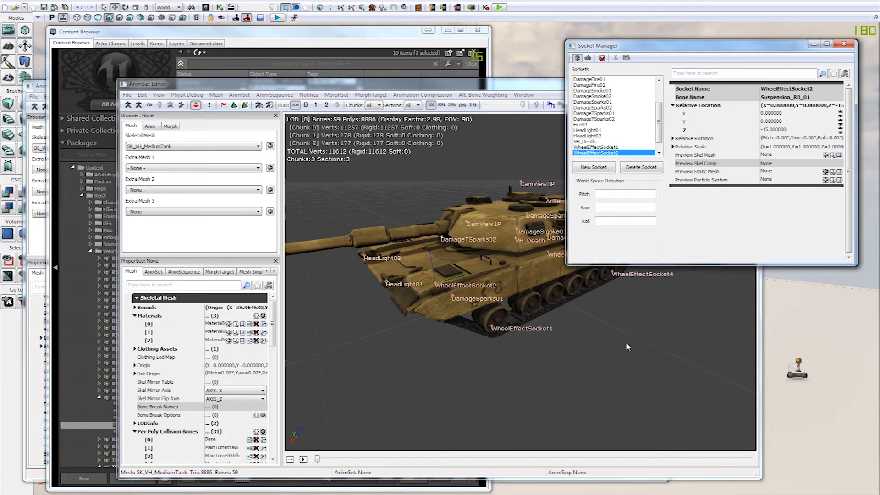
drag(504, 351, 503, 349)
drag(536, 325, 577, 341)
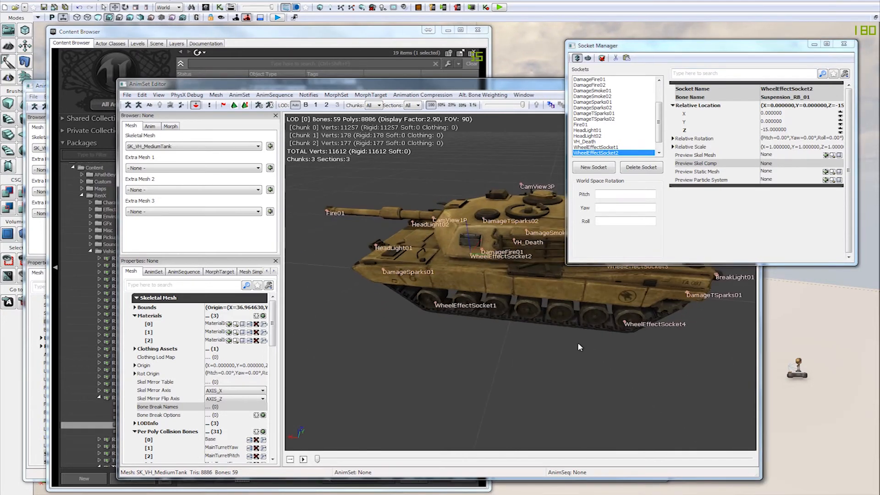
Step: Close and reopen the medium tank's Socket Manager, and move its window clear of the tank
click(849, 47)
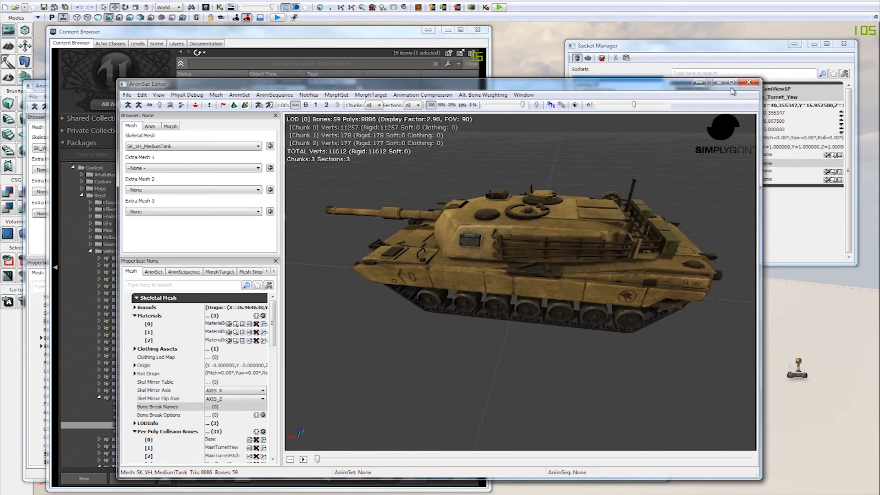
click(196, 105)
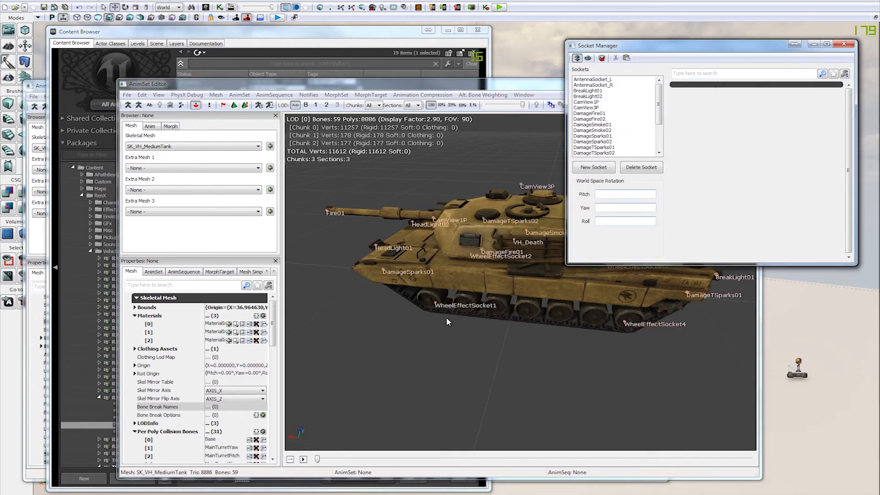
drag(504, 298, 611, 361)
drag(658, 49, 687, 2)
drag(546, 243, 644, 251)
drag(383, 365, 405, 385)
Step: Inspect the DamageSmoke02 and DamageTSparks02 sockets on the medium tank
click(407, 346)
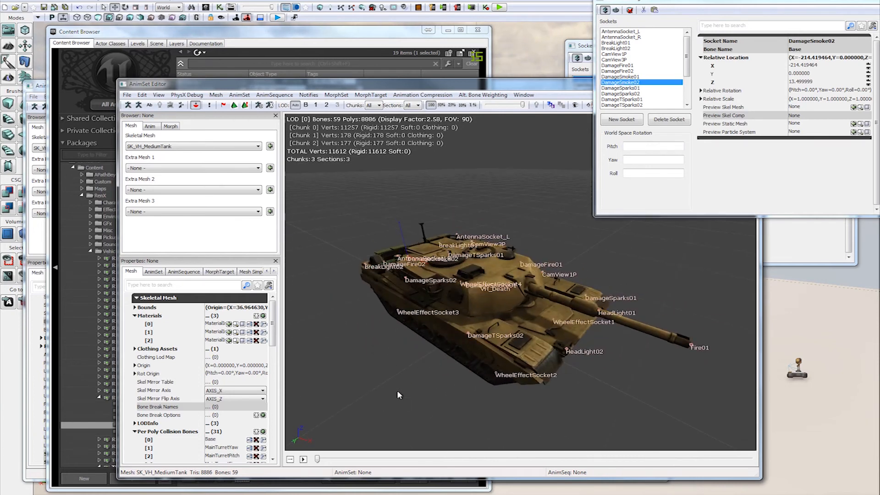
drag(394, 399, 609, 306)
drag(566, 354, 550, 344)
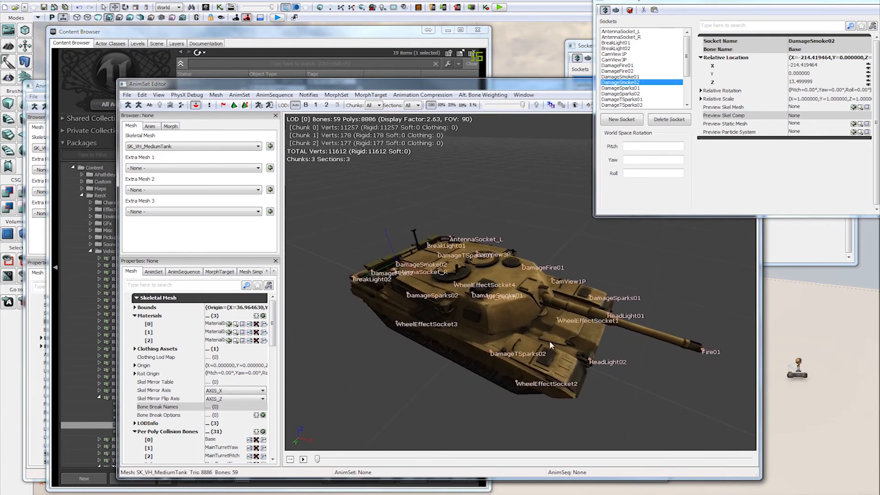
click(489, 354)
drag(468, 394, 548, 325)
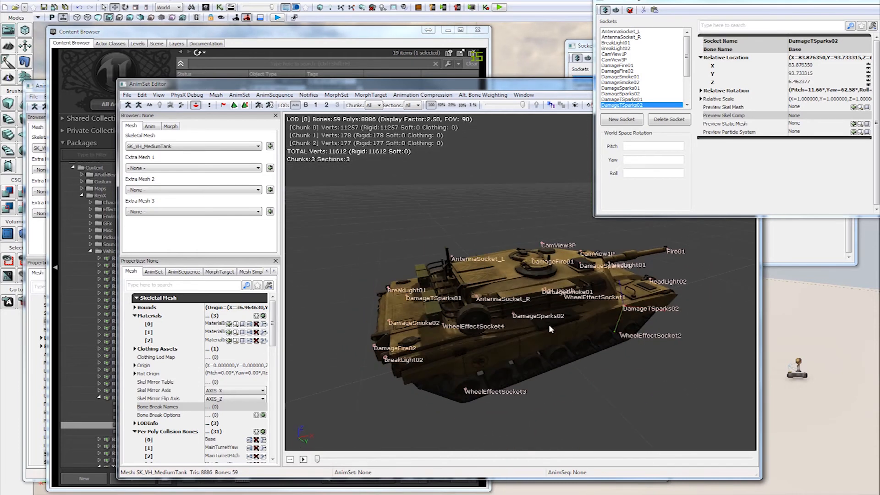
Step: Select AntennaSocket_L and examine its placement at the base of the medium tank's antenna
click(463, 249)
right_drag(463, 249, 433, 271)
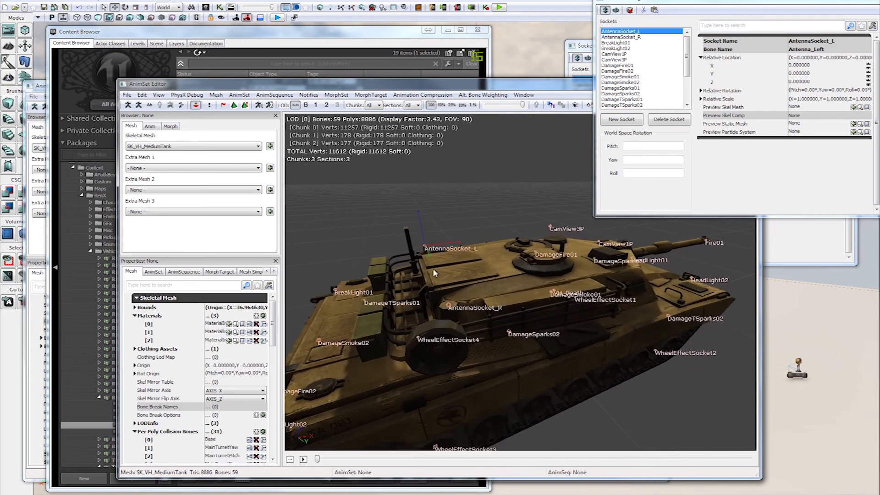
mouse_move(642, 392)
right_down()
mouse_move(642, 364)
mouse_move(642, 388)
mouse_move(642, 378)
mouse_move(654, 386)
right_up()
drag(653, 385, 649, 373)
drag(460, 377, 451, 379)
mouse_move(567, 233)
mouse_down()
mouse_move(541, 237)
mouse_move(558, 219)
mouse_up()
Step: Rearrange the AnimSet Editor and Socket Manager windows and examine the sockets at the medium tank's rear
drag(518, 85, 477, 86)
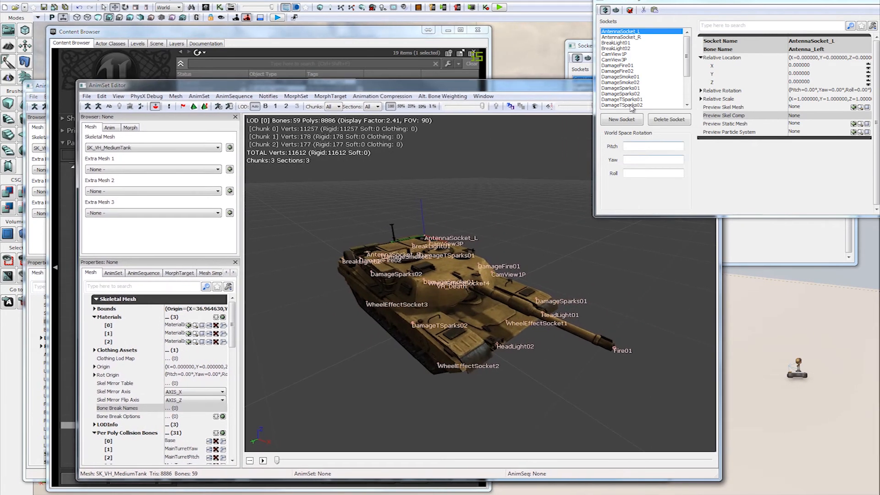
drag(535, 89, 520, 86)
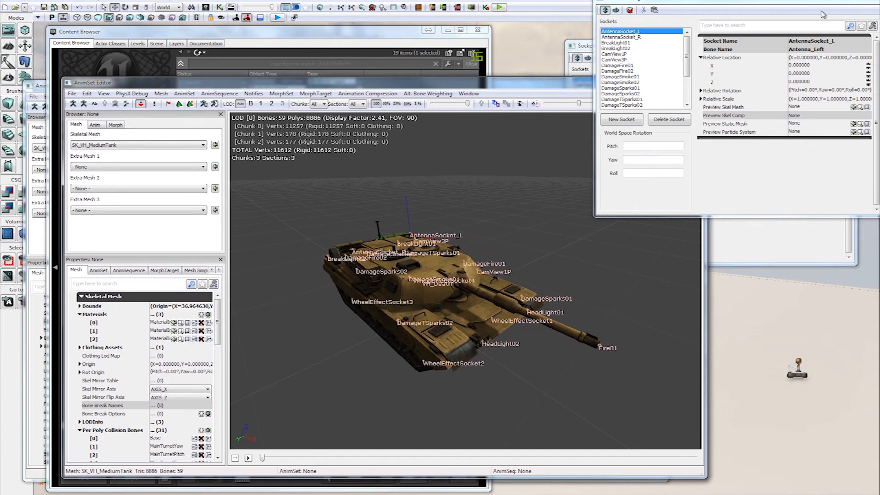
drag(689, 6, 625, 22)
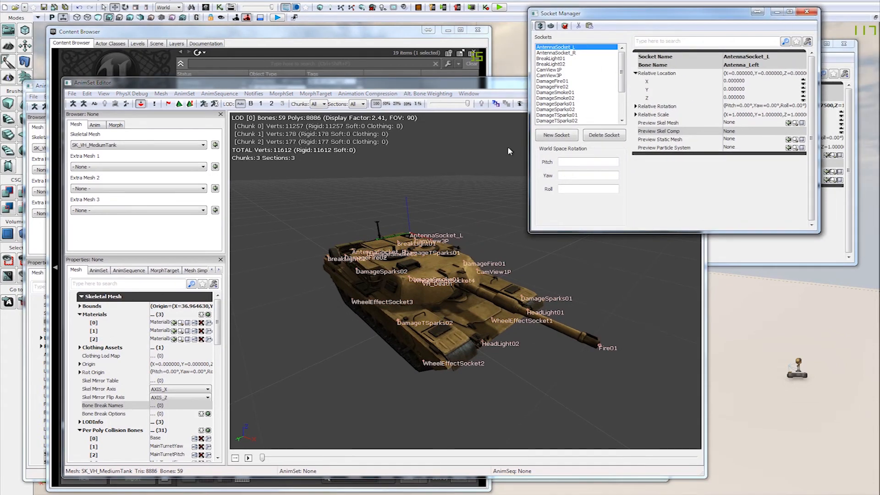
drag(452, 187, 399, 317)
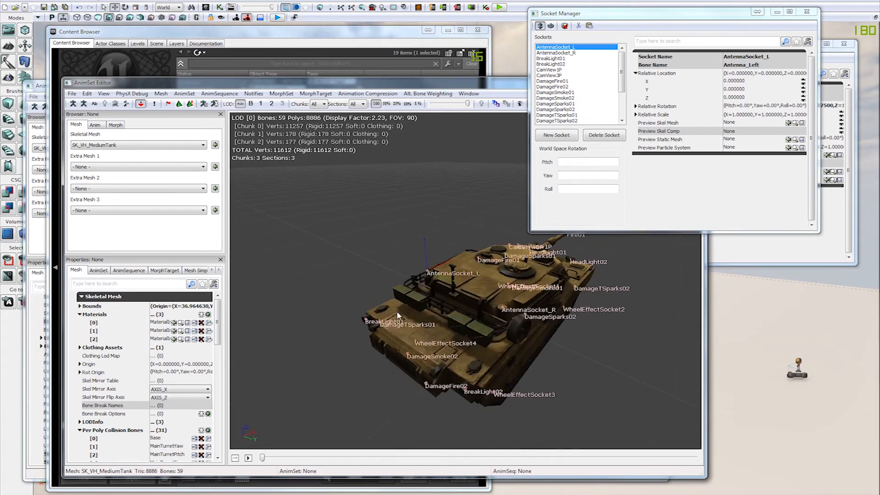
Step: Select DamageSmoke02 to examine its placement, and close the medium tank's Socket Manager and AnimSet Editor
click(409, 353)
drag(388, 368, 449, 340)
click(803, 18)
drag(803, 18, 810, 6)
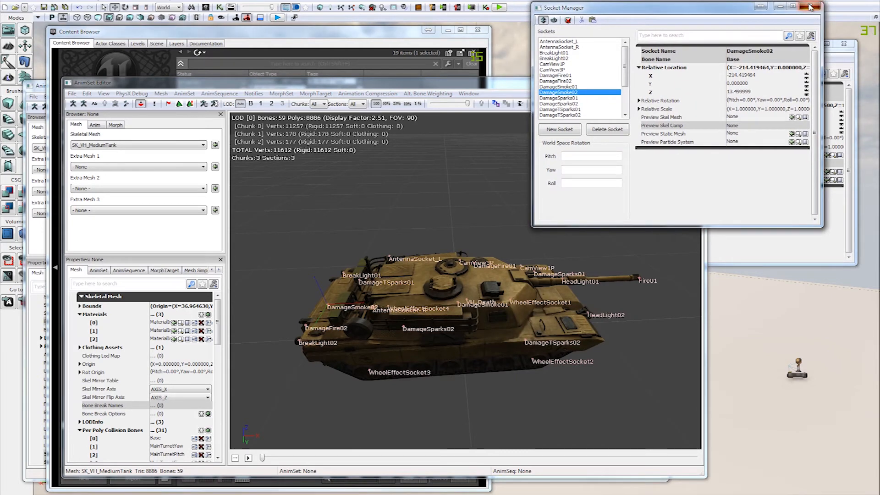
click(810, 7)
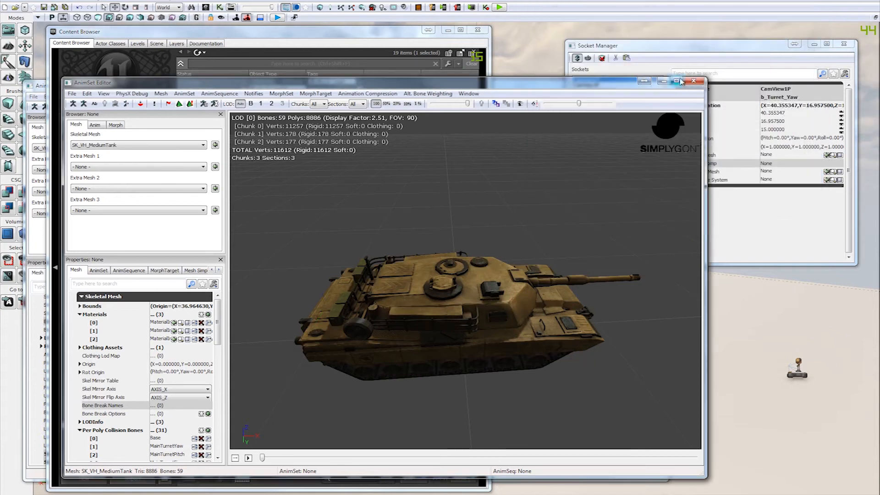
click(695, 82)
drag(552, 222, 531, 186)
click(610, 168)
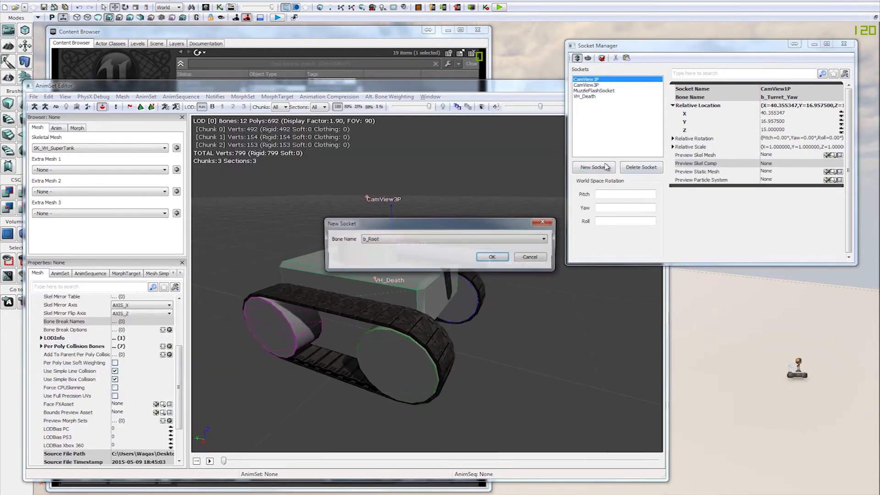
drag(447, 224, 597, 118)
click(570, 137)
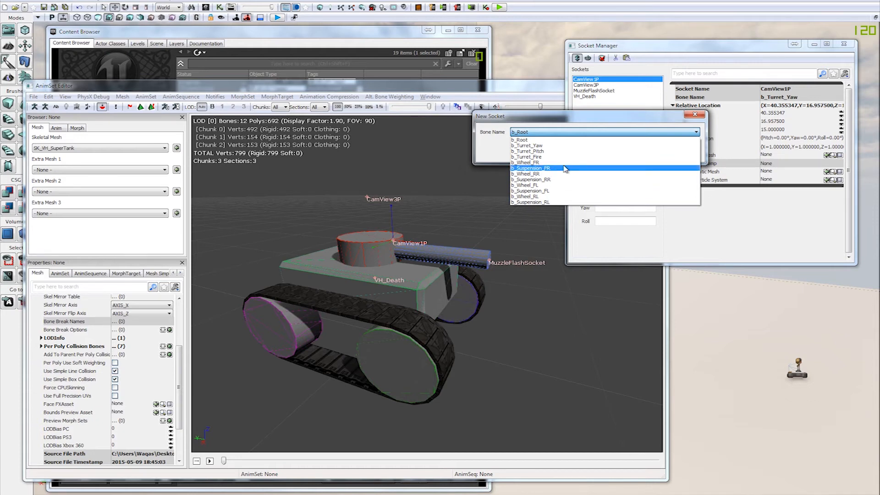
click(565, 168)
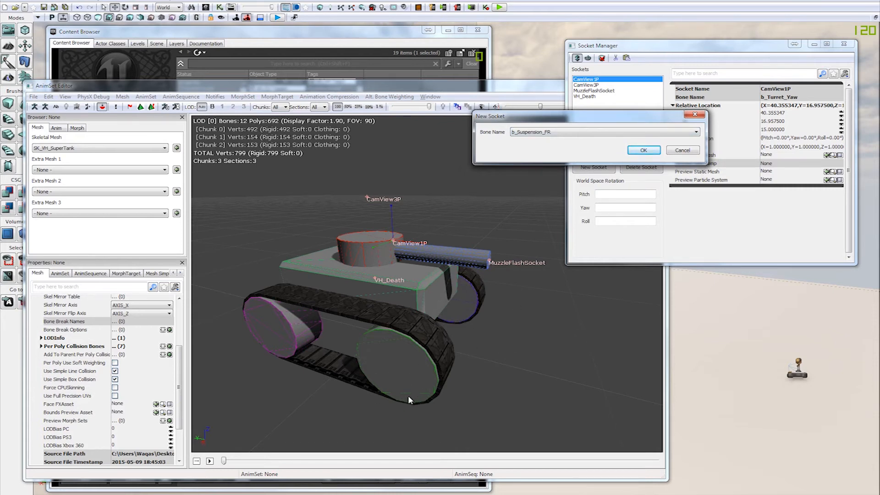
click(682, 150)
Step: Add a socket named WheelEffectSocket1 to the super tank's b_Suspension_FR bone
mouse_move(451, 314)
mouse_down()
mouse_move(472, 311)
mouse_move(451, 314)
mouse_up()
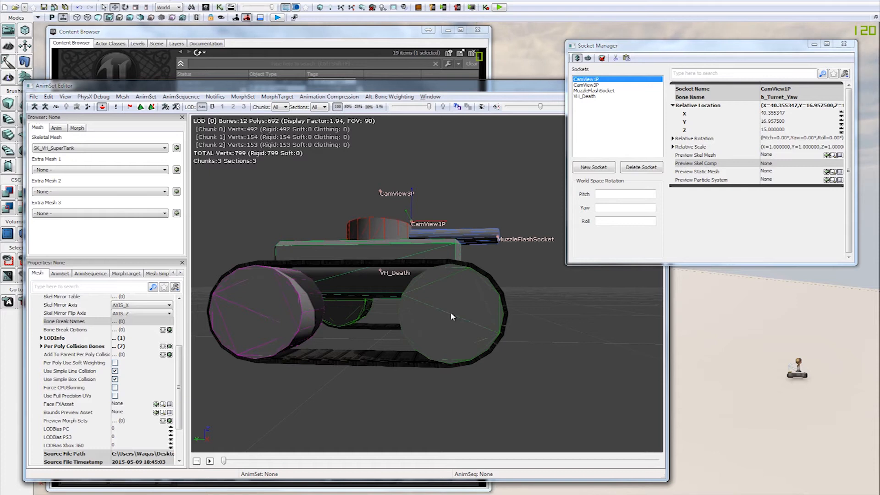
drag(451, 369, 480, 356)
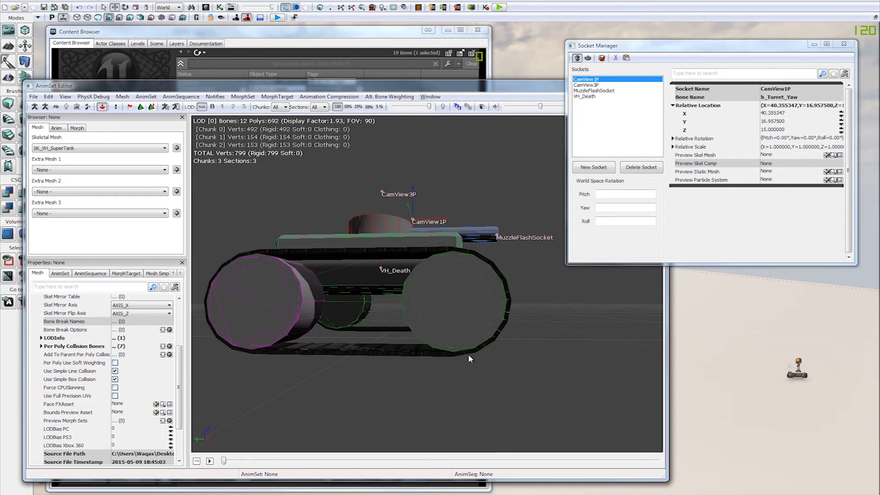
drag(493, 228, 502, 252)
click(593, 168)
click(454, 239)
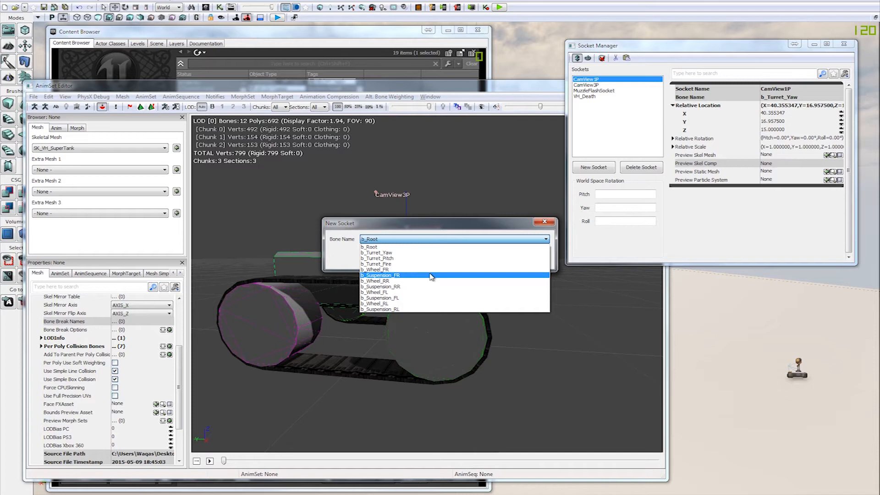
click(431, 275)
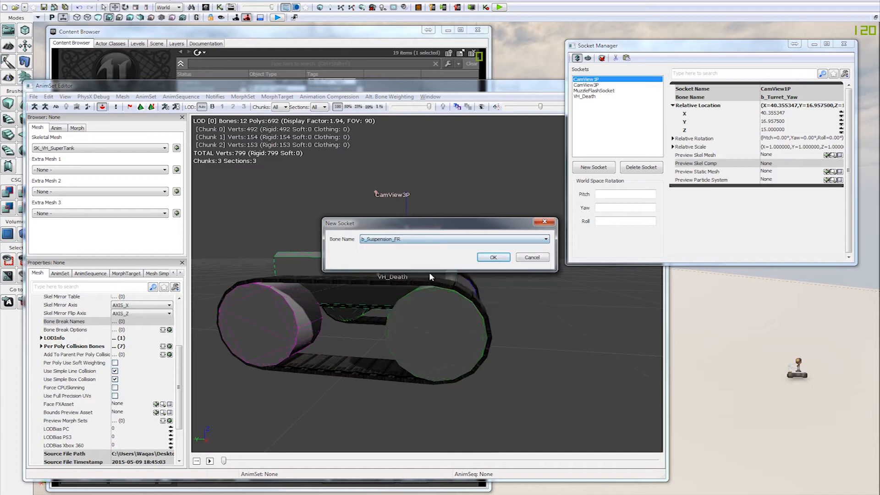
click(493, 258)
text(WheelEf)
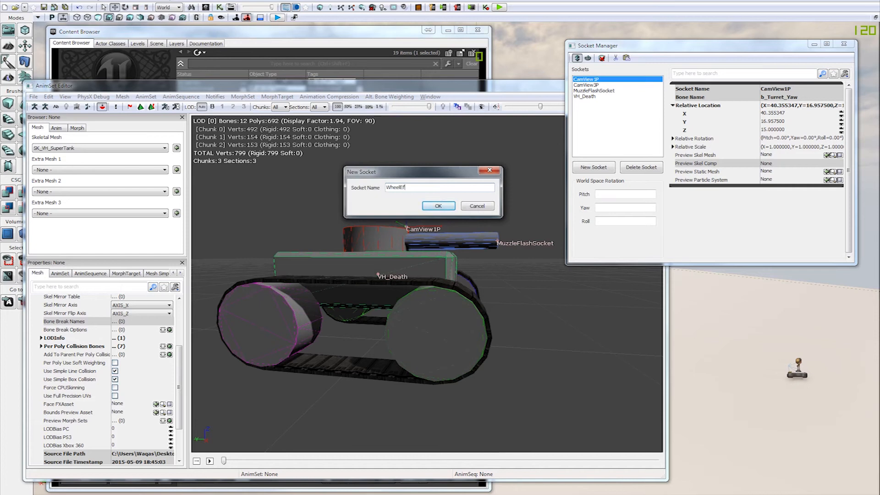
text(fectSocket)
key(ctrl+a)
click(429, 187)
key(Return)
Step: Lower WheelEffectSocket1 to the bottom of the front right wheel, at a relative Z of -44
drag(489, 265, 511, 279)
drag(451, 251, 451, 299)
drag(489, 348, 513, 364)
mouse_move(513, 364)
right_down()
mouse_move(512, 344)
mouse_move(499, 362)
right_up()
drag(500, 343, 453, 304)
Step: Add a socket named WheelEffectSocket2 to the b_Suspension_RR bone
click(601, 171)
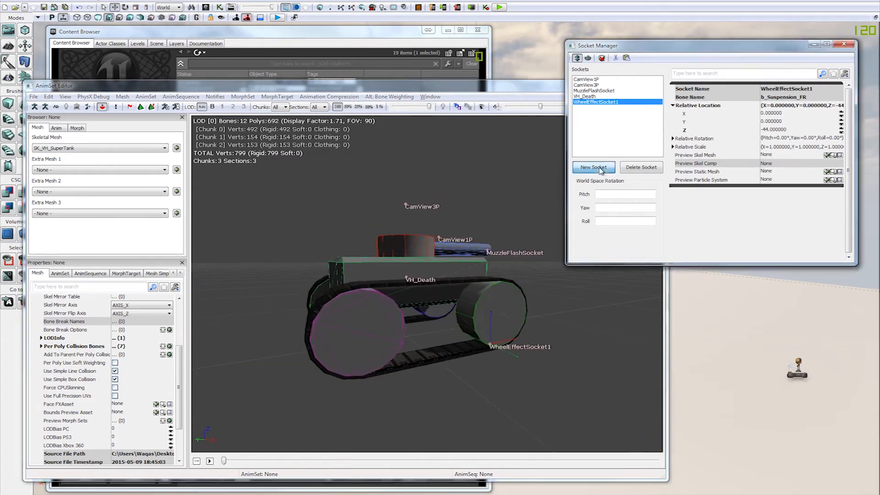
click(442, 239)
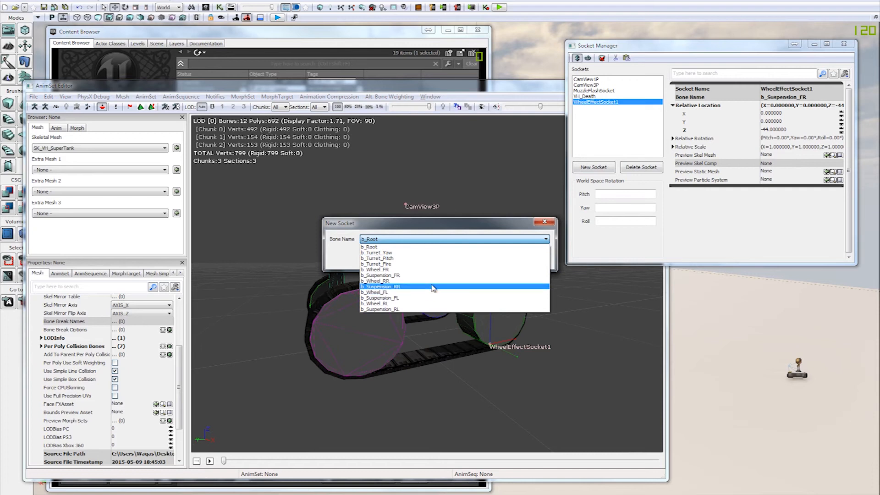
click(433, 286)
click(493, 258)
text(WheelEffectSocket2)
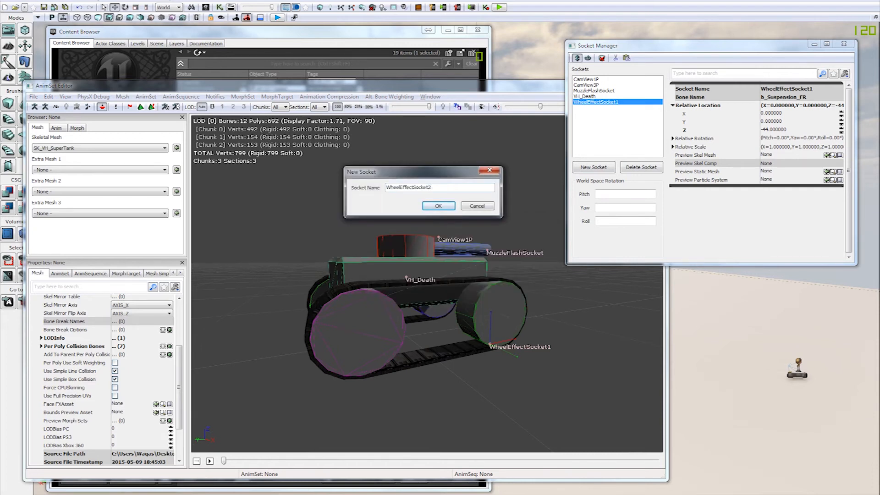
key(Return)
Step: Lower WheelEffectSocket2 to the bottom of the rear right wheel, at a relative Z of -42.75
drag(474, 375, 502, 362)
click(498, 335)
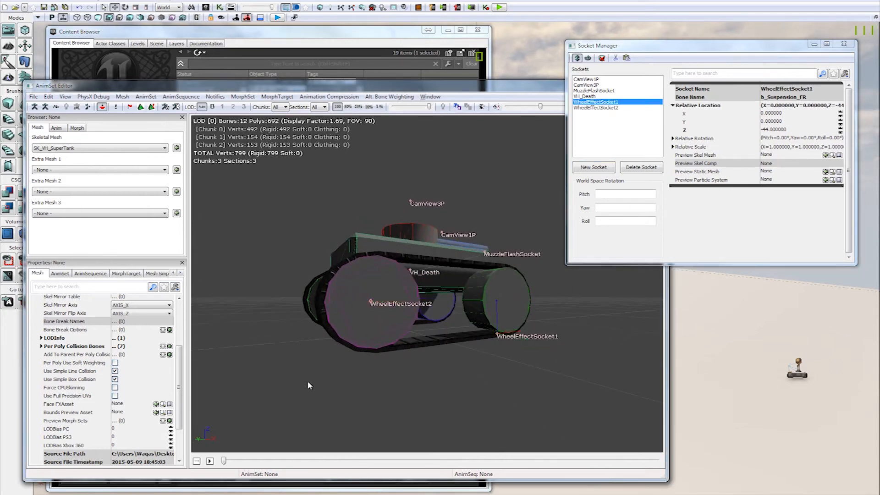
click(372, 304)
drag(370, 291, 370, 336)
drag(419, 312, 416, 299)
drag(346, 302, 345, 305)
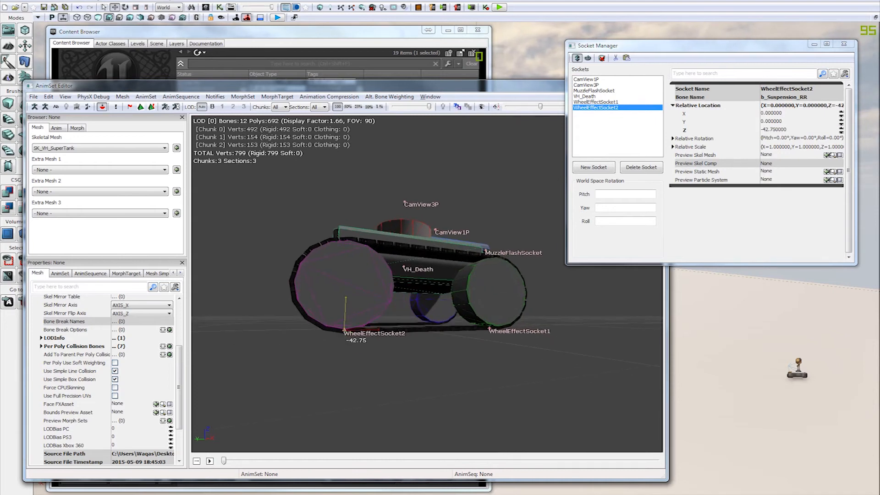
Step: Add a socket named WheelEffectSocket3 to the b_Suspension_FL bone
drag(463, 357, 480, 379)
drag(641, 371, 614, 337)
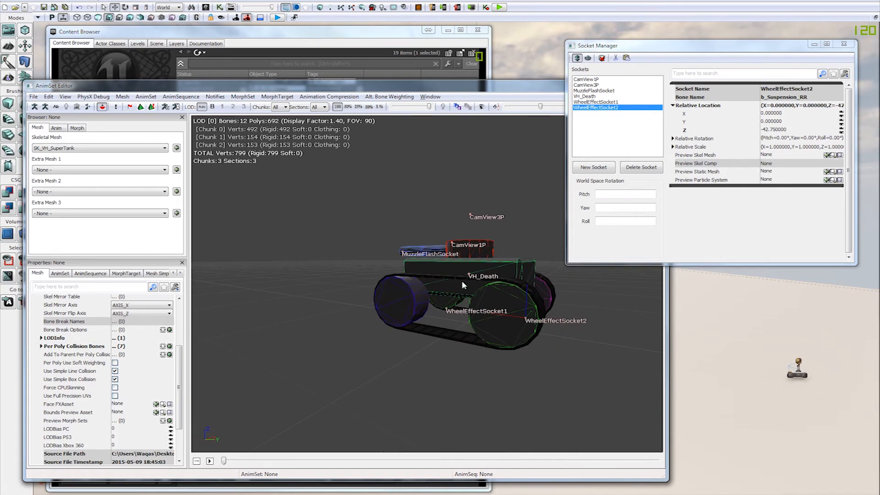
click(603, 172)
click(546, 239)
click(418, 298)
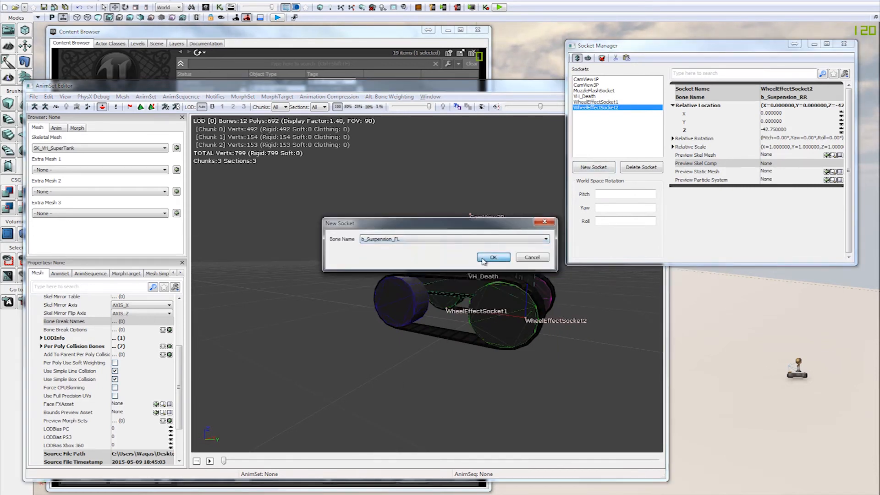
click(482, 259)
text(WheelEffectSocket3)
click(482, 258)
Step: Lower WheelEffectSocket3 to the bottom of the front left wheel, at a relative Z of -41.75
drag(489, 354, 438, 340)
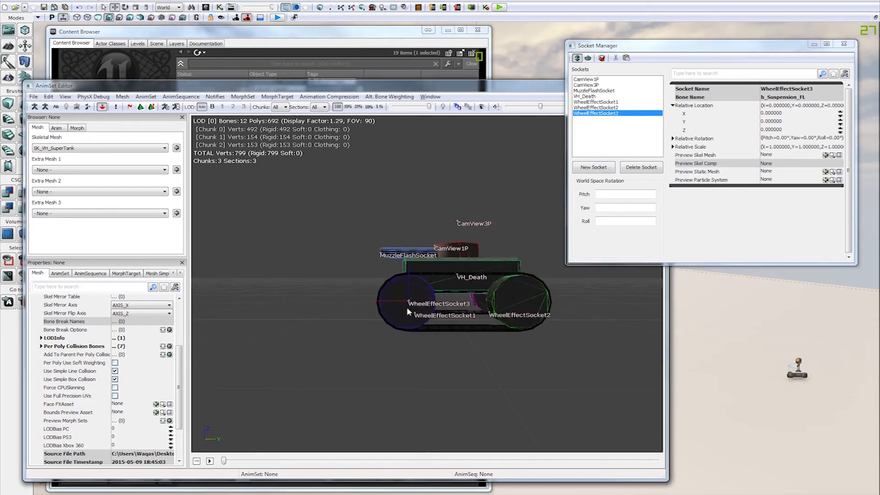
drag(409, 279, 409, 305)
drag(431, 349, 388, 229)
Step: Add a socket named WheelEffectSocket4 to the b_Suspension_RL bone
click(594, 167)
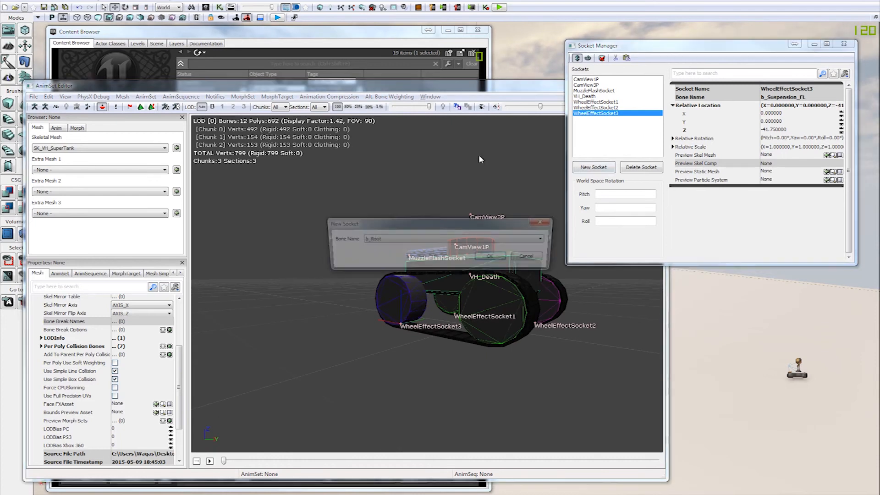
click(391, 238)
click(433, 309)
click(493, 257)
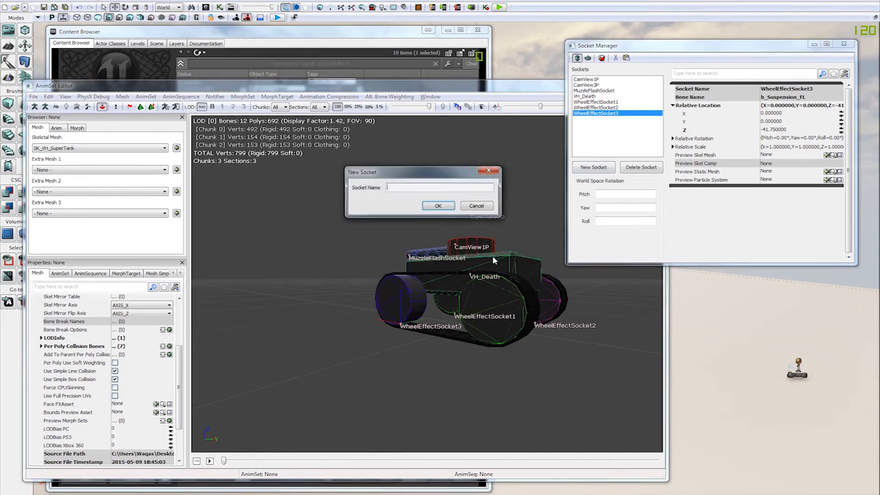
click(442, 205)
Step: Lower WheelEffectSocket4 to the bottom of the rear left wheel, at a relative Z of -41.5
drag(527, 394, 517, 325)
drag(509, 281, 536, 323)
mouse_move(509, 296)
mouse_down()
mouse_move(509, 312)
mouse_move(510, 301)
mouse_up()
Step: Add a socket named DamageFire01 to the b_Root bone
drag(443, 374, 634, 204)
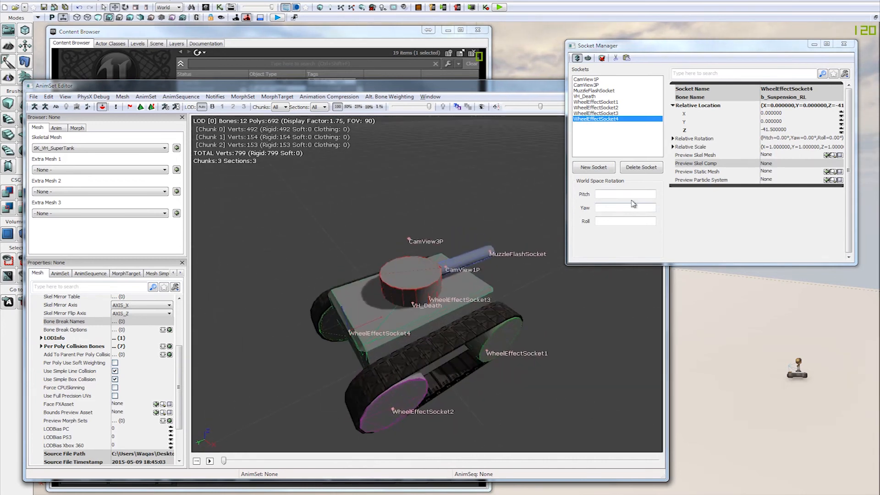
click(593, 167)
click(385, 238)
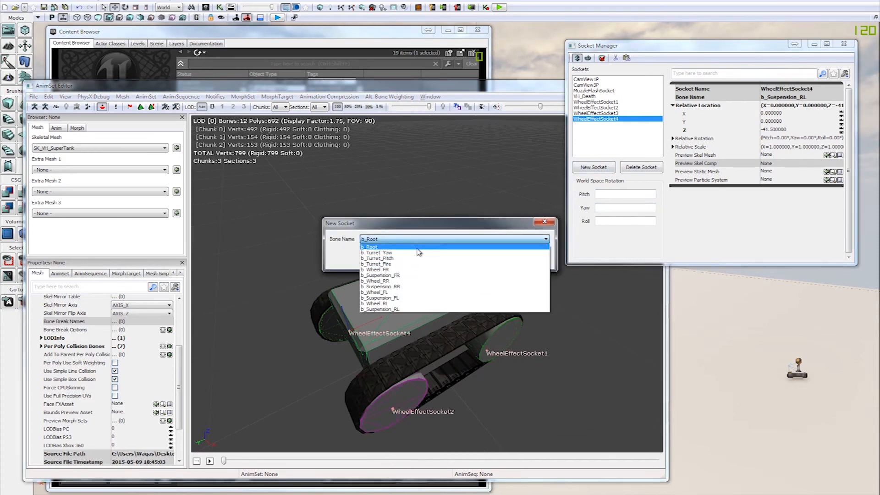
click(418, 247)
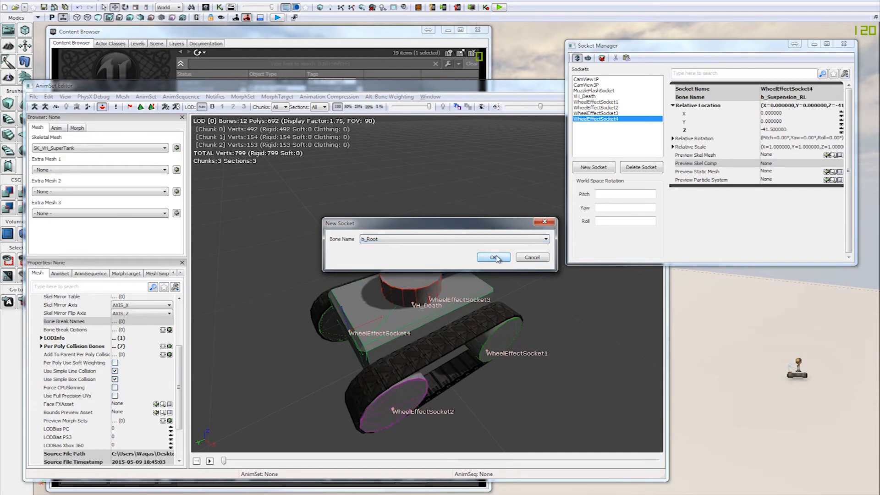
click(487, 255)
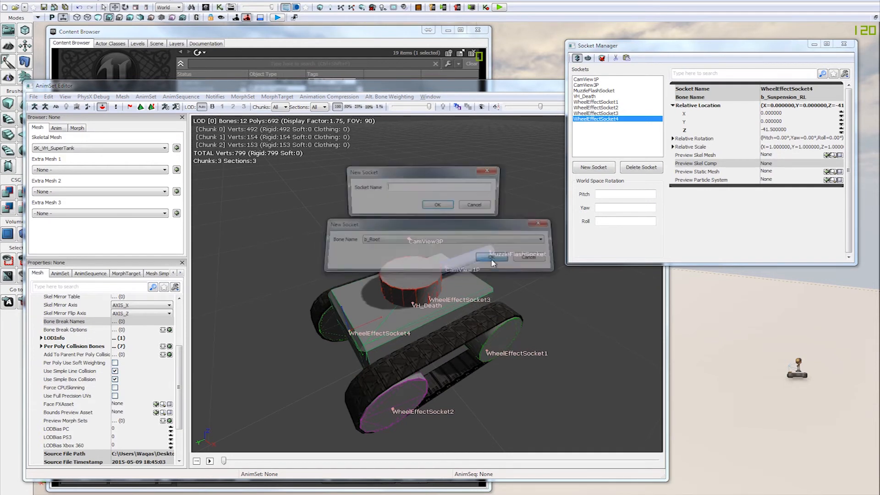
text(DamageFire01)
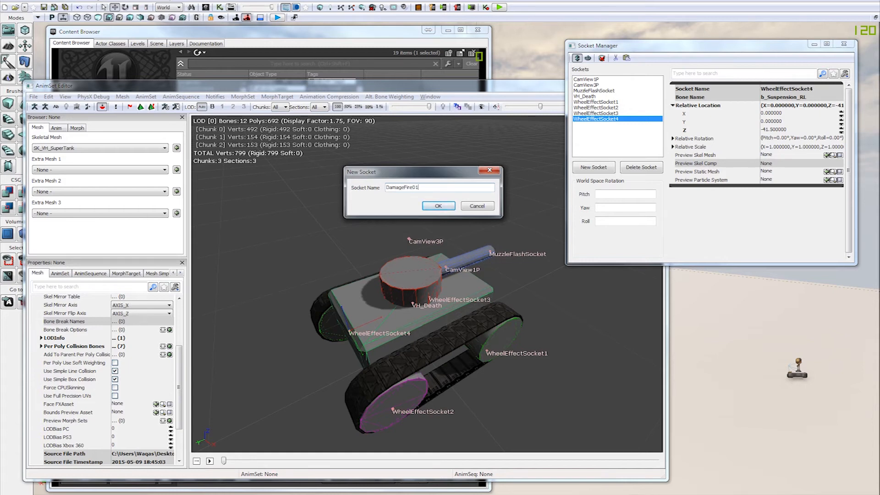
key(Return)
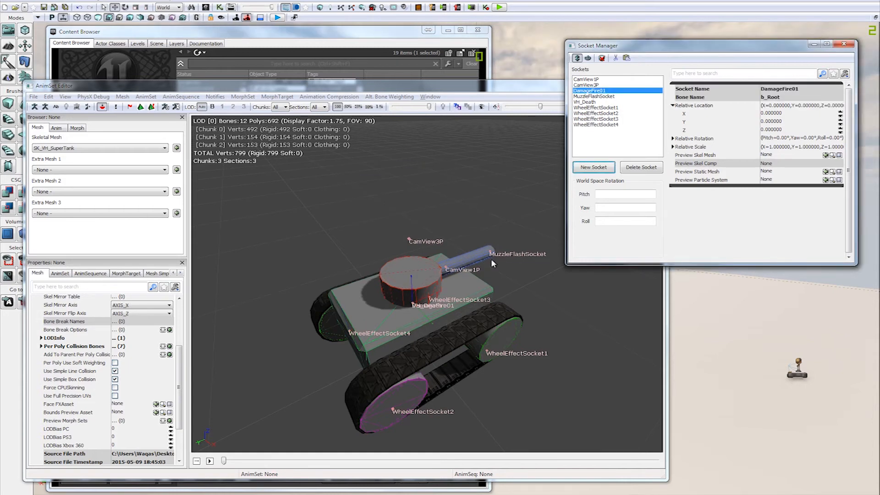
Step: Raise DamageFire01 to a relative Z of about 24.5 and move it back onto the hull behind the turret
mouse_move(457, 266)
mouse_down()
mouse_move(461, 313)
mouse_move(481, 311)
mouse_move(446, 276)
mouse_up()
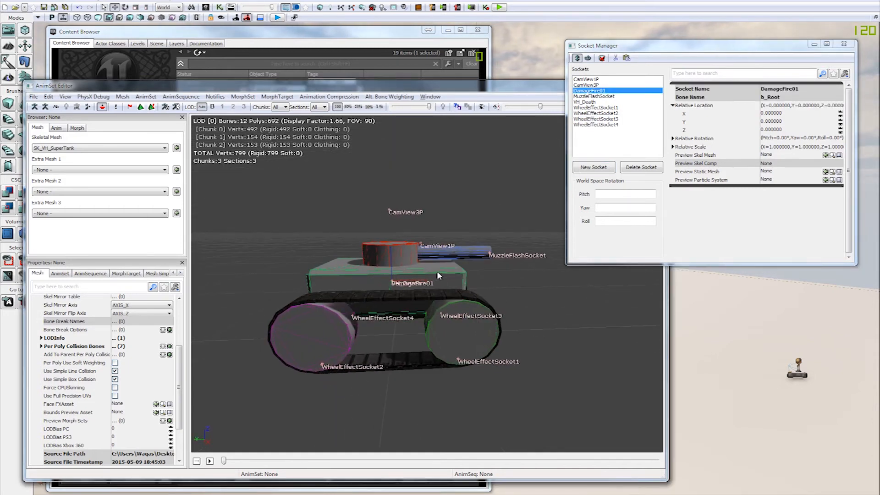
drag(391, 258, 391, 239)
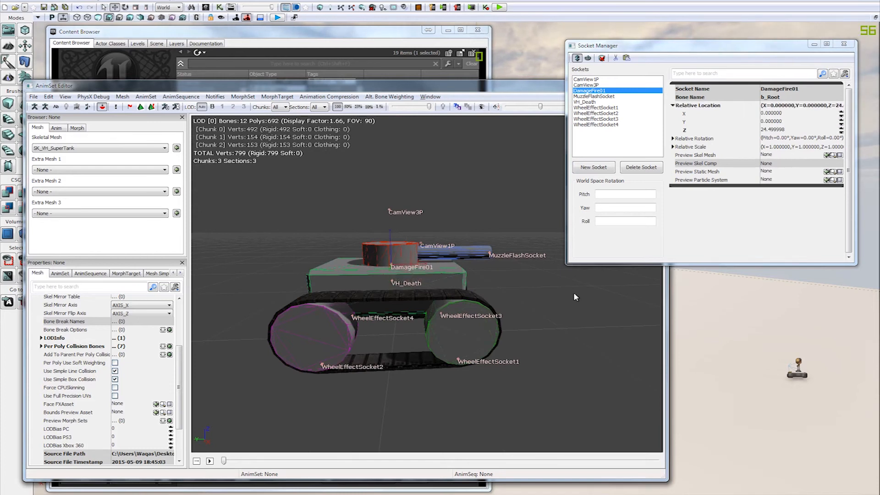
drag(483, 304, 478, 281)
drag(416, 259, 353, 260)
drag(369, 228, 416, 261)
drag(352, 252, 619, 333)
Step: Look over the placed sockets on the super tank and close its Socket Manager
drag(553, 318, 476, 321)
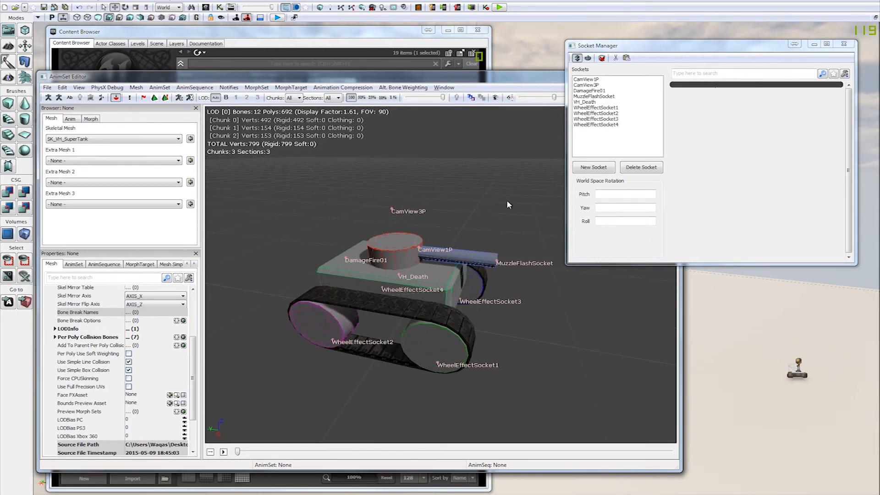
drag(507, 215, 543, 238)
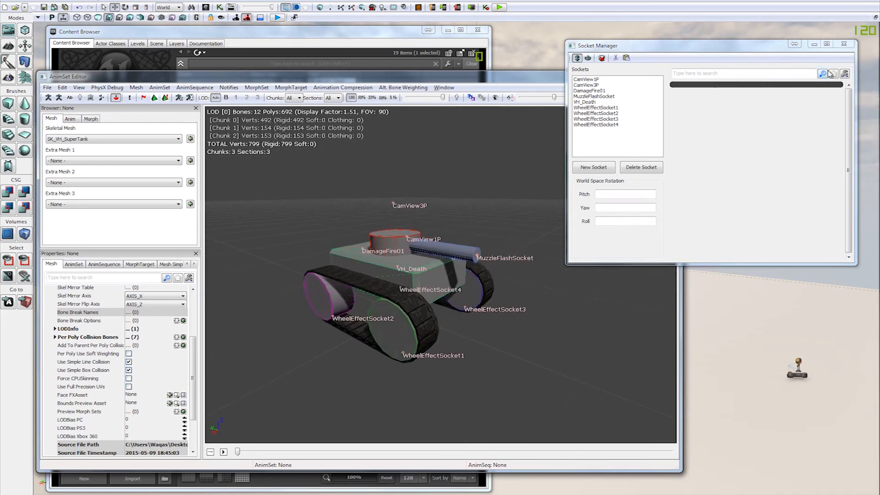
click(844, 44)
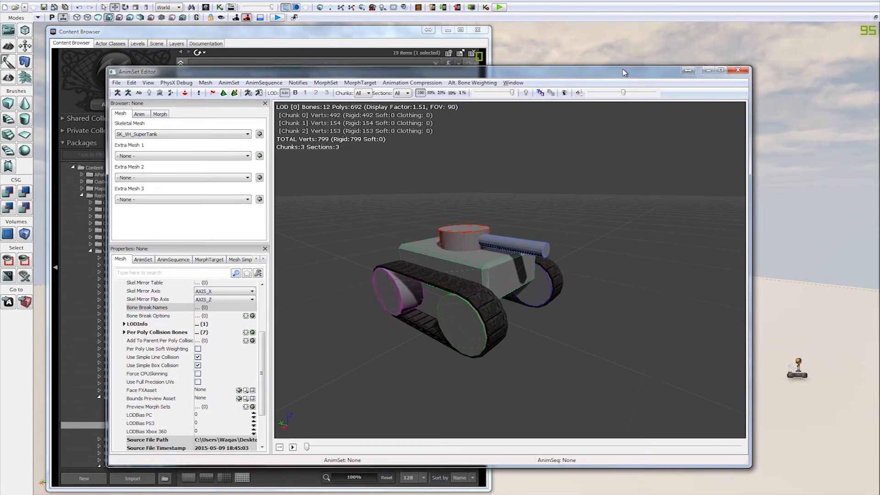
Step: Turn off the coloured wireframe overlay on the super tank and close its AnimSet Editor
drag(131, 75, 137, 71)
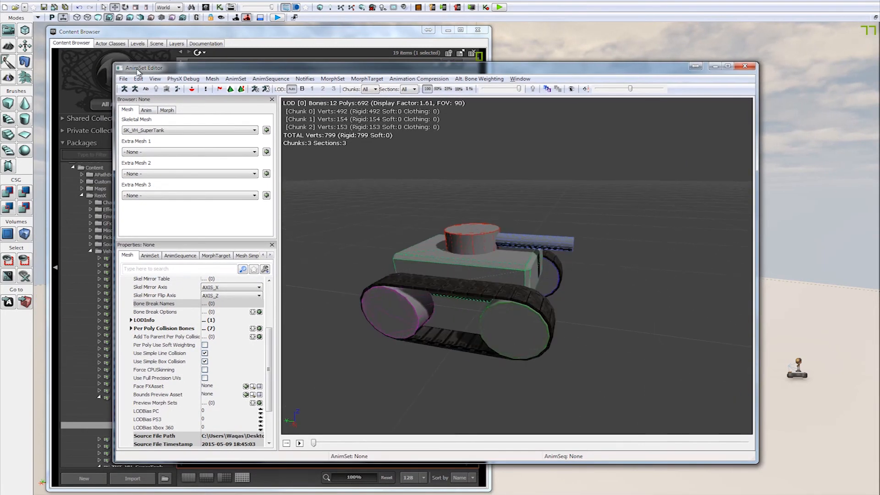
click(155, 79)
click(181, 192)
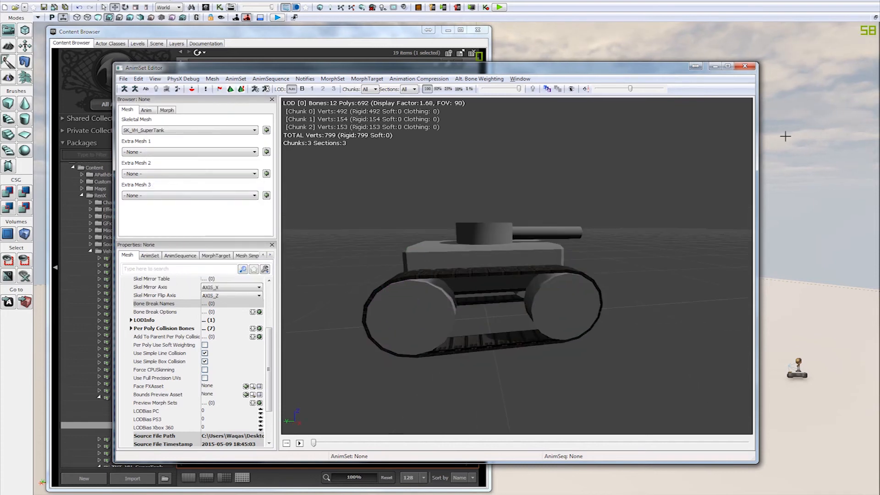
click(745, 66)
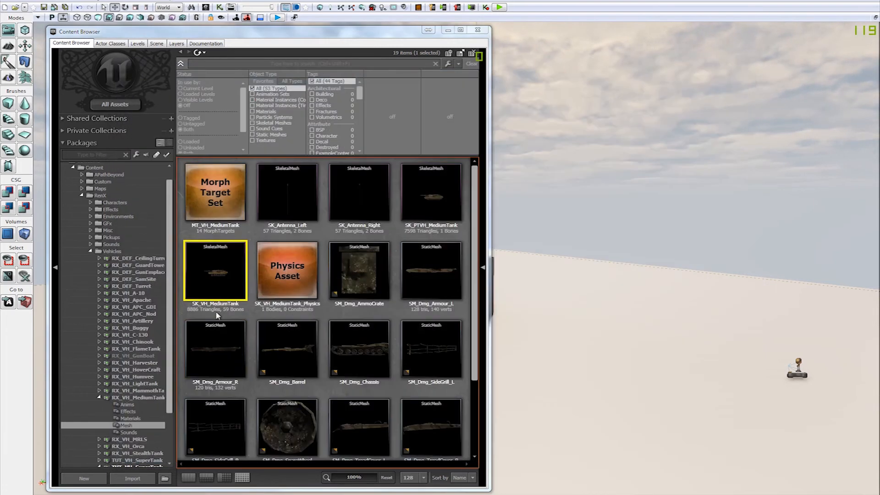
Step: Collapse the RX_VH_MediumTank package and select SK_VH_SuperTank in the Mesh group of the TUT_VH_SuperTank_New package
click(100, 398)
scroll(100, 399, down, 1)
click(132, 425)
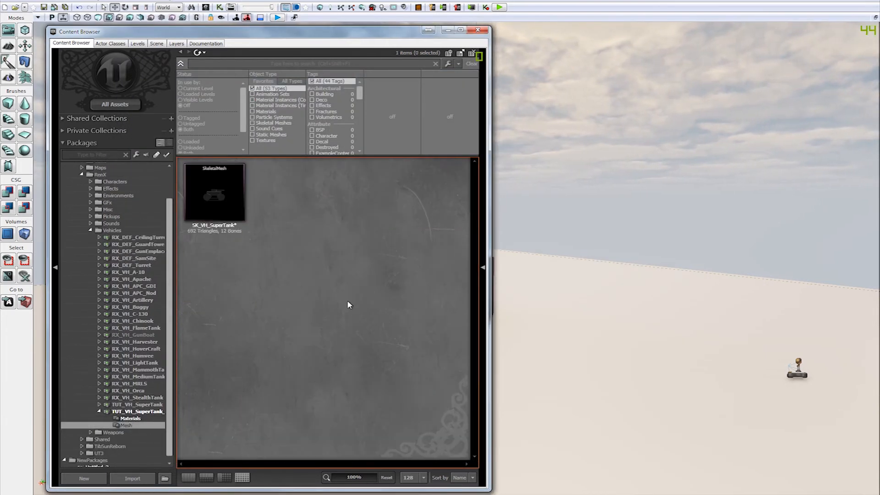
click(241, 180)
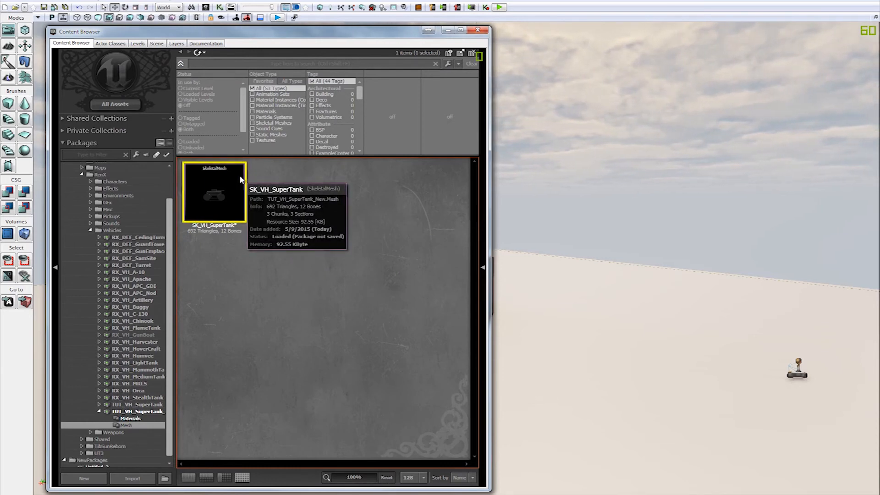
Step: Open SK_VH_SuperTank in the AnimSet Editor, inspect the tank's hull, turret and tracks from several angles, and close the editor
right_click(239, 177)
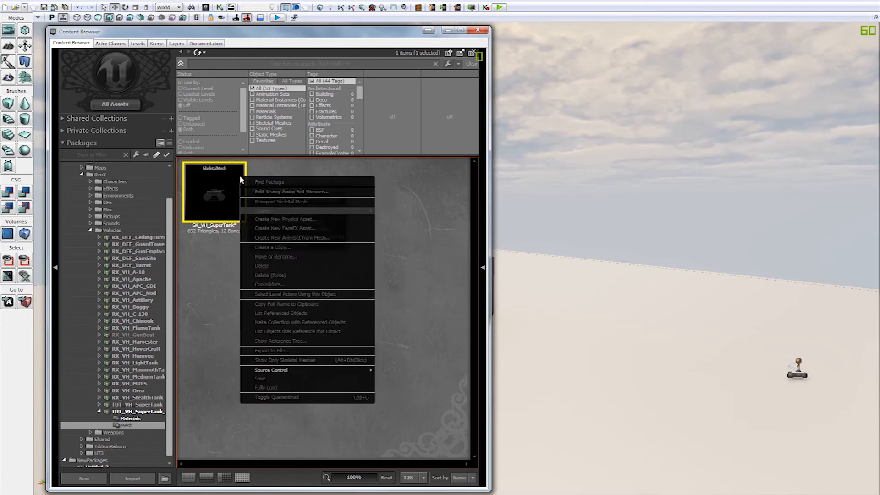
click(346, 162)
double_click(213, 191)
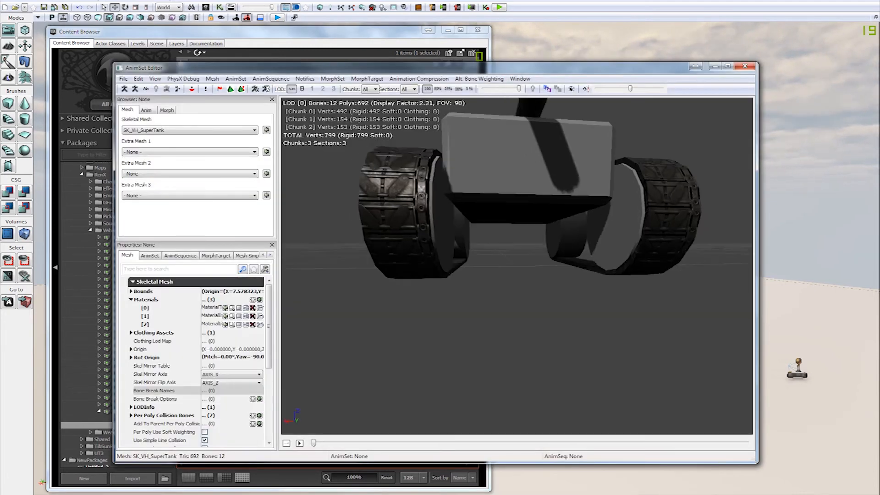
drag(480, 236, 540, 261)
right_drag(480, 236, 480, 280)
drag(480, 236, 501, 272)
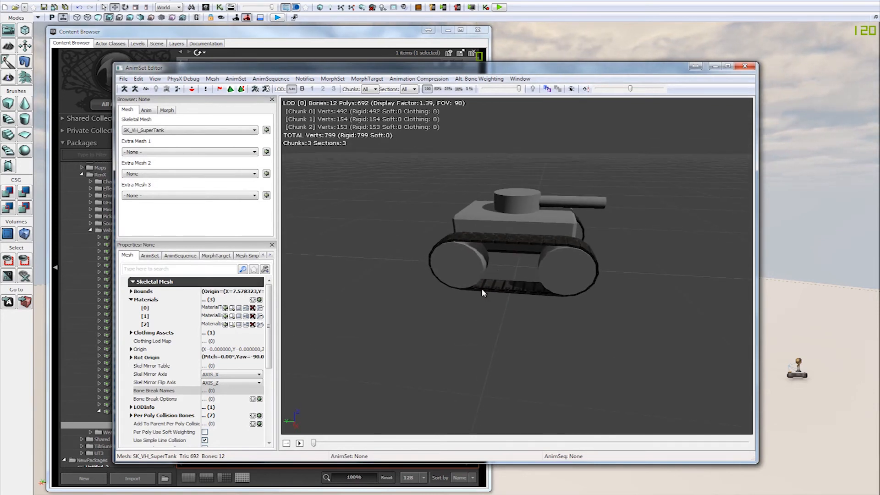
drag(506, 285, 523, 195)
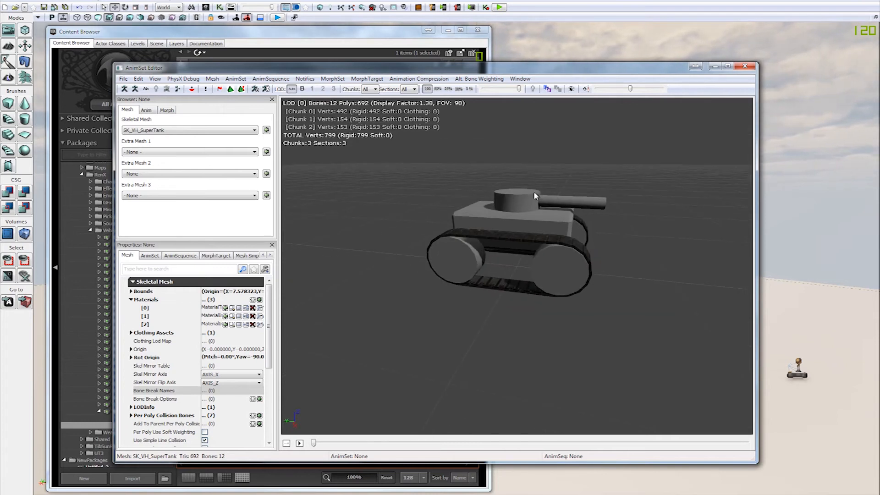
drag(561, 195, 464, 265)
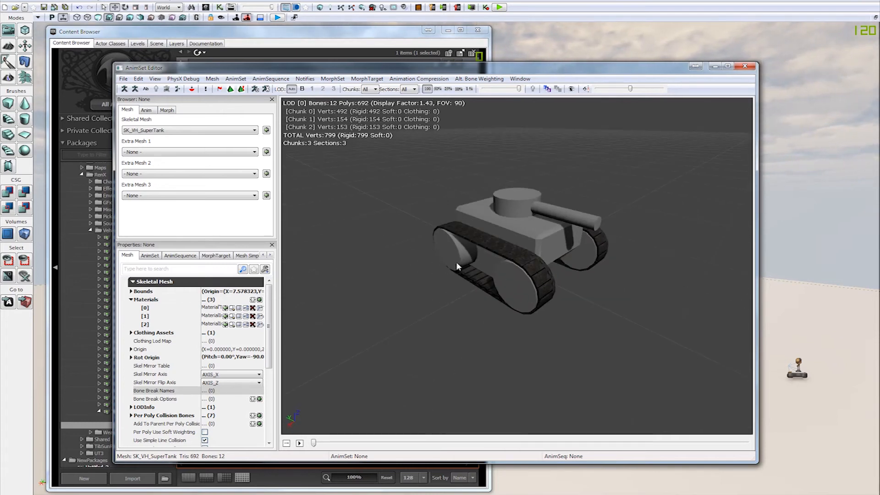
drag(539, 268, 559, 260)
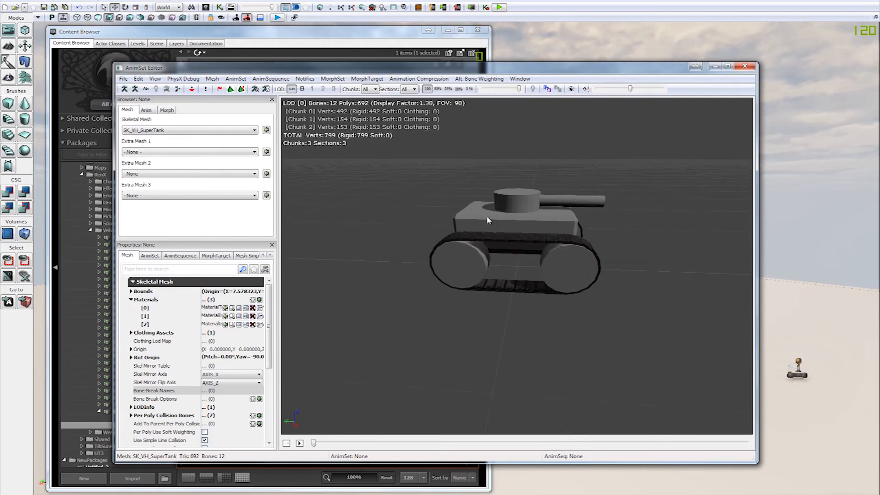
click(744, 66)
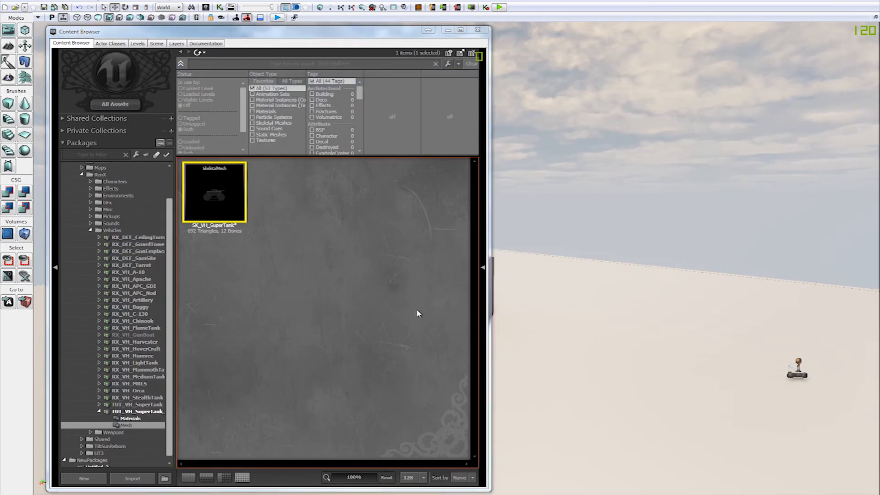
Step: Start a new physics asset from SK_VH_SuperTank, accepting the proposed package, Mesh grouping and SK_VH_SuperTank_Physics name
click(417, 314)
right_click(234, 205)
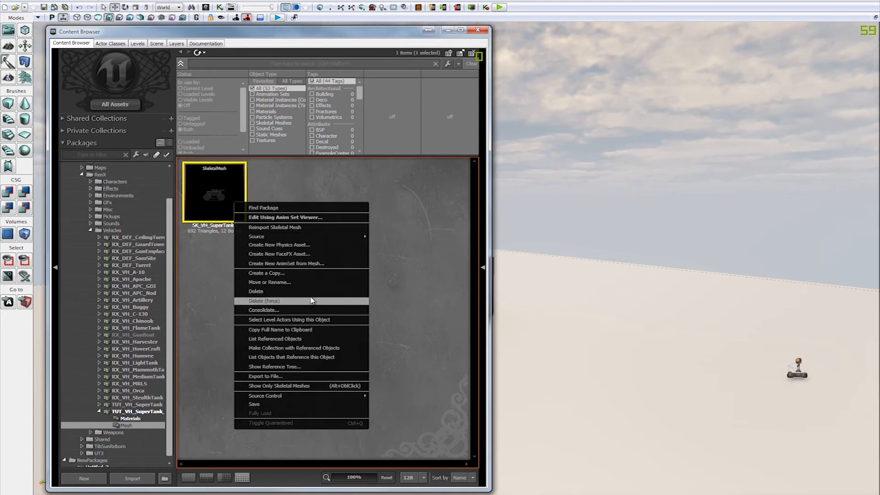
click(301, 246)
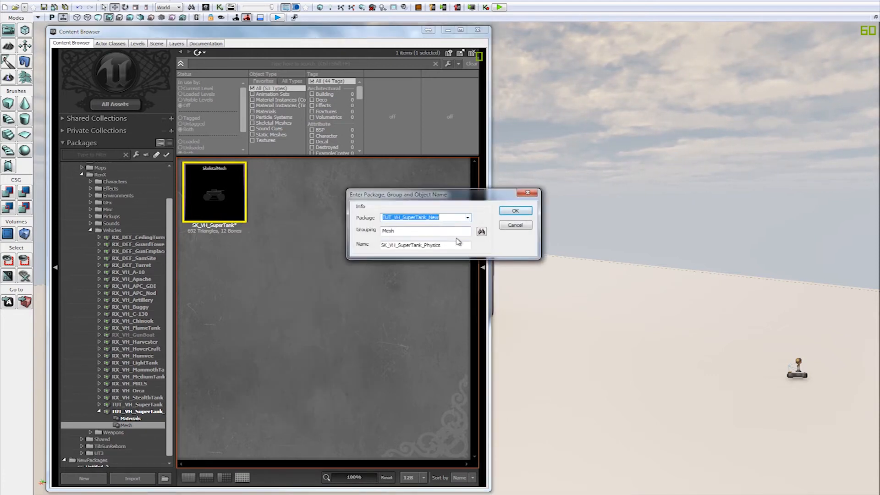
click(515, 210)
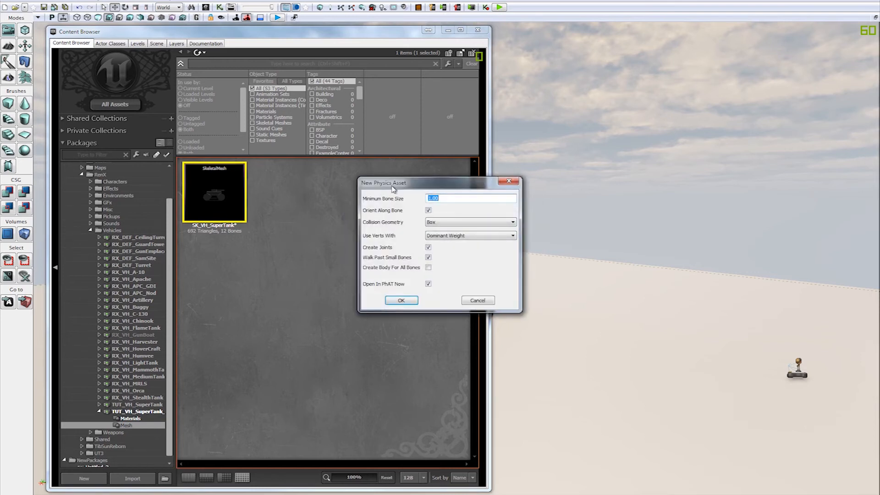
Step: Check the new physics asset's collision geometry choices, keeping Box, and examine the options for which vertices it uses
drag(394, 182, 416, 170)
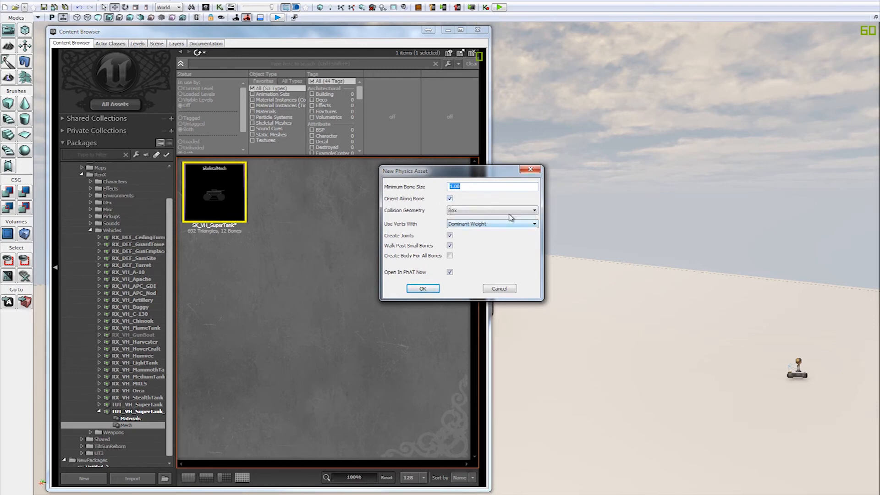
click(518, 211)
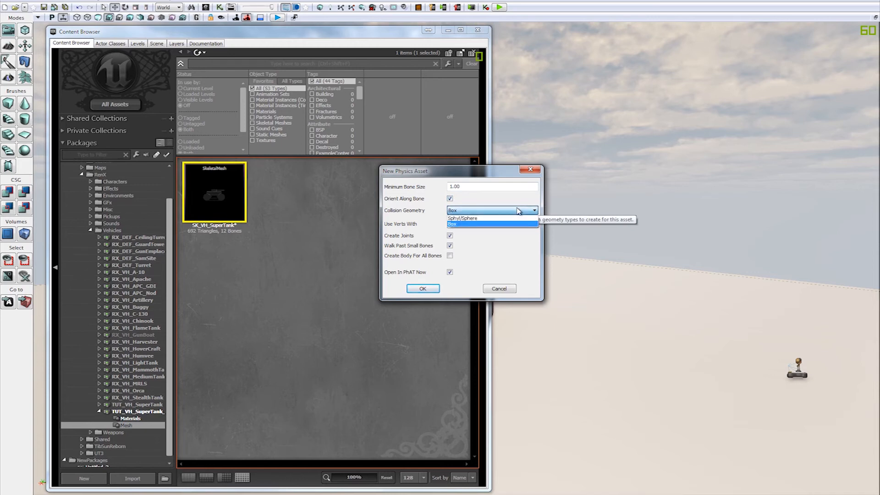
click(518, 211)
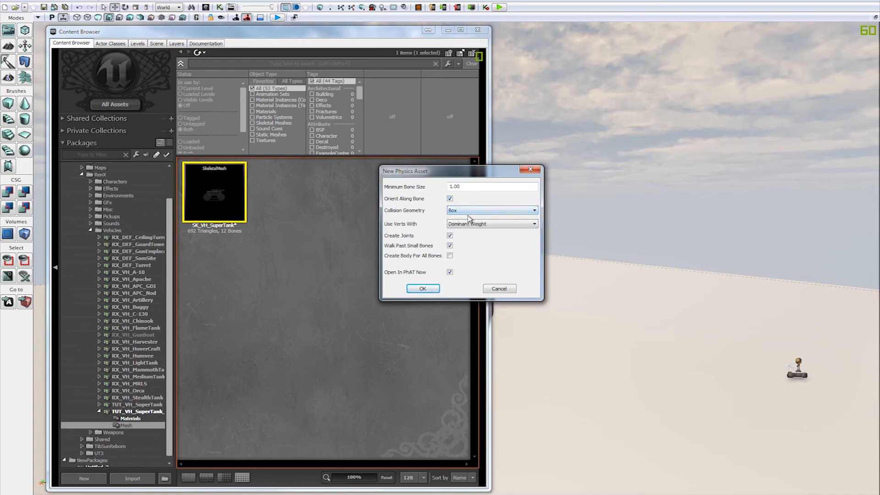
click(483, 224)
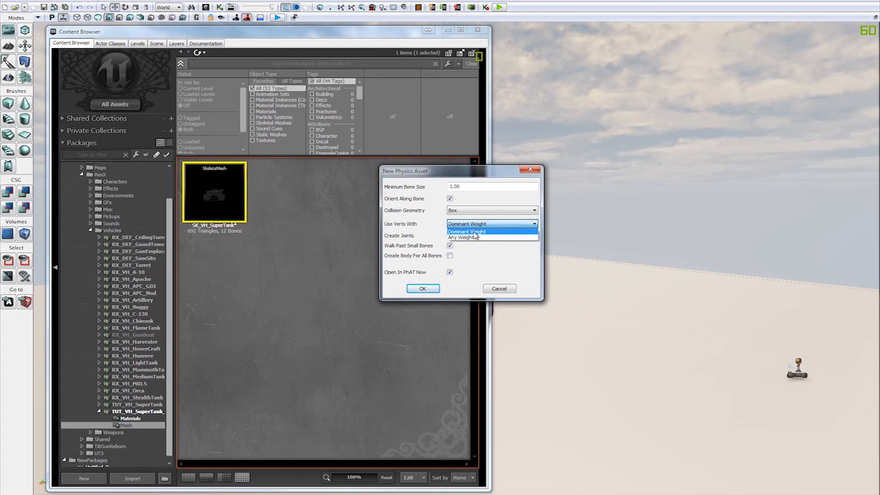
Step: Create the physics asset with Dominant Weight vertices and the remaining options unchanged, opening it in PhAT beside the Content Browser
click(474, 232)
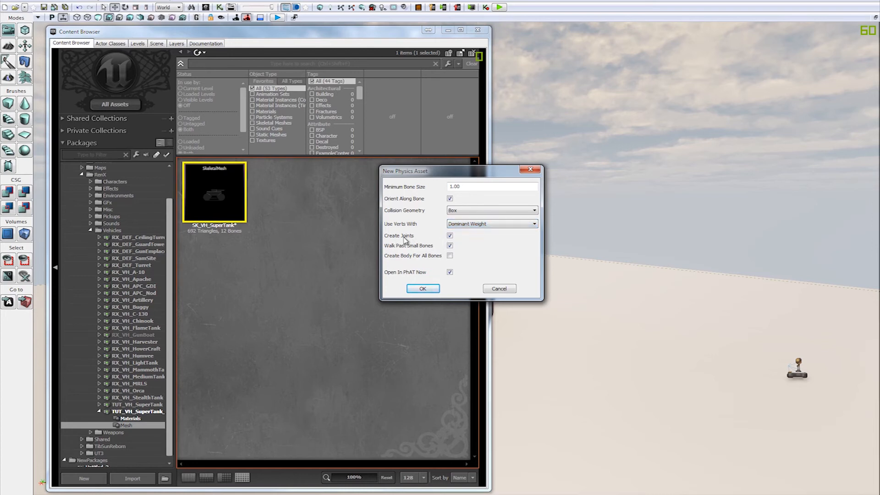
click(423, 289)
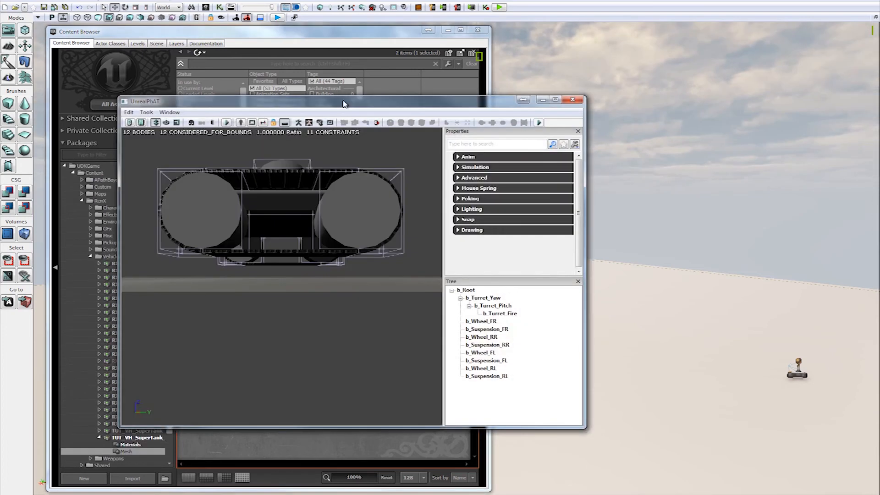
drag(344, 104, 556, 79)
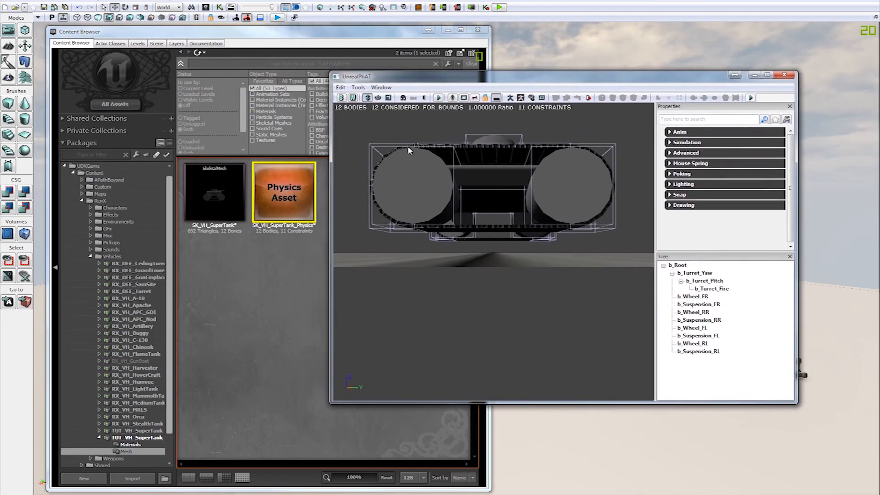
click(281, 251)
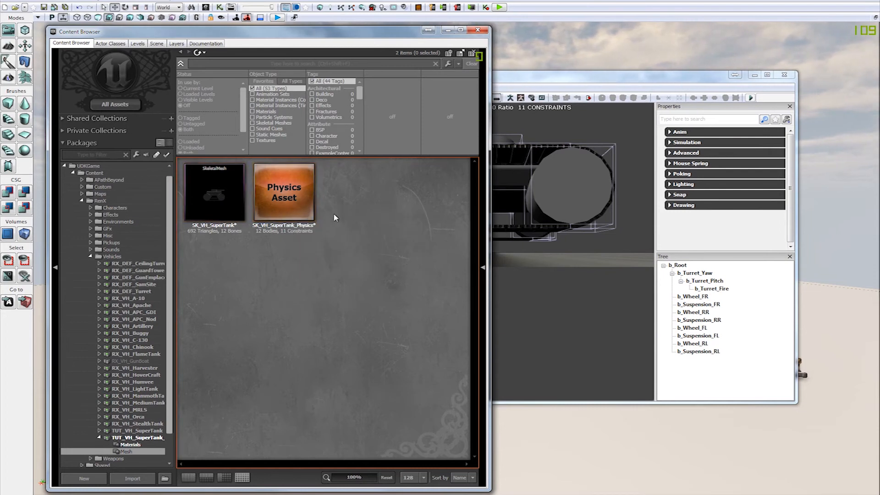
click(606, 77)
Step: Examine the generated collision boxes around the tank's hull, turret and wheels from several angles
right_drag(427, 266, 427, 255)
mouse_move(507, 330)
mouse_down()
mouse_move(546, 327)
mouse_move(557, 312)
mouse_move(490, 314)
mouse_move(523, 328)
mouse_up()
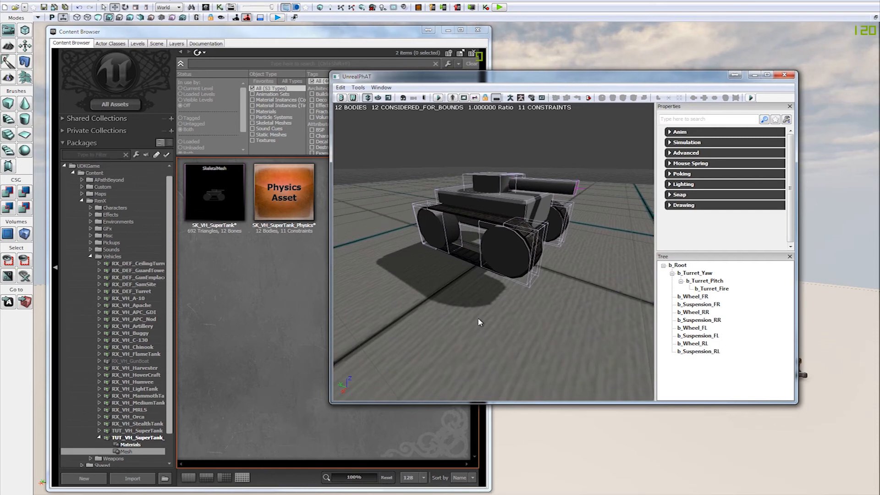
drag(518, 338, 480, 270)
drag(564, 269, 407, 276)
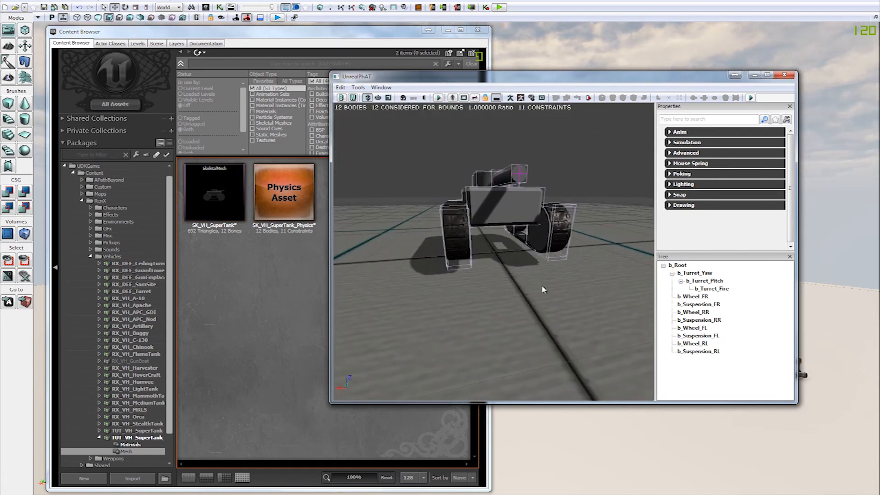
drag(543, 290, 563, 296)
drag(528, 246, 449, 288)
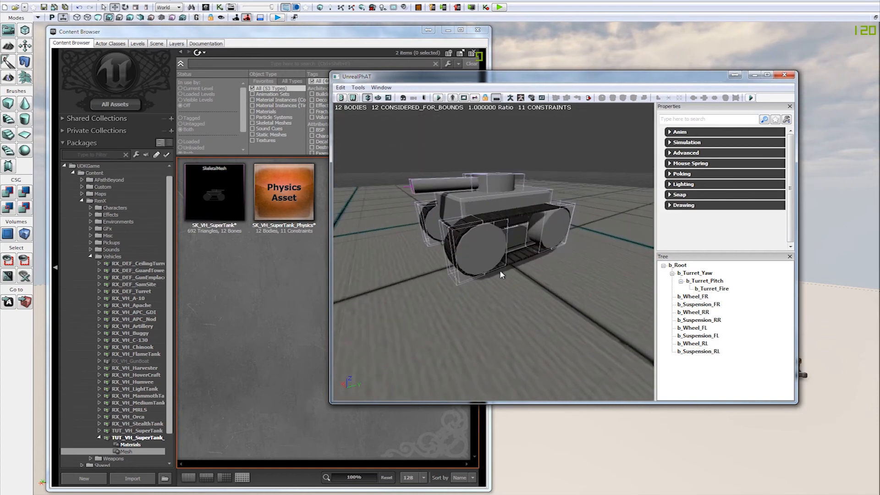
drag(529, 274, 531, 302)
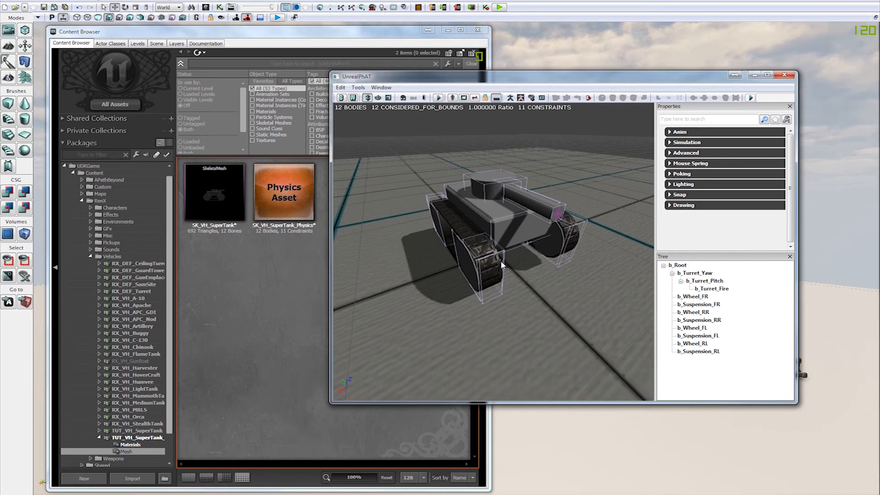
drag(500, 260, 540, 306)
Step: Select the root, turret, wheel and suspension bodies in turn and inspect which part of the tank each collision box covers
click(404, 220)
click(405, 210)
drag(405, 210, 688, 268)
click(687, 267)
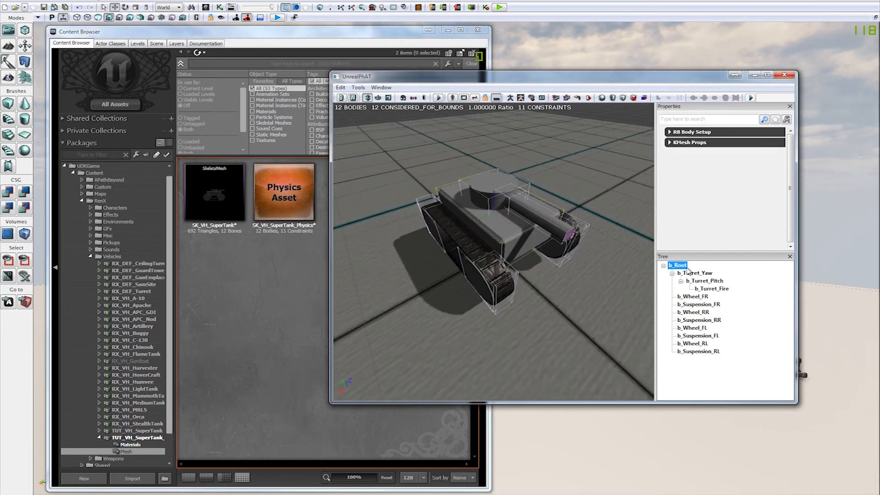
drag(577, 313, 586, 300)
click(696, 273)
click(697, 282)
click(705, 297)
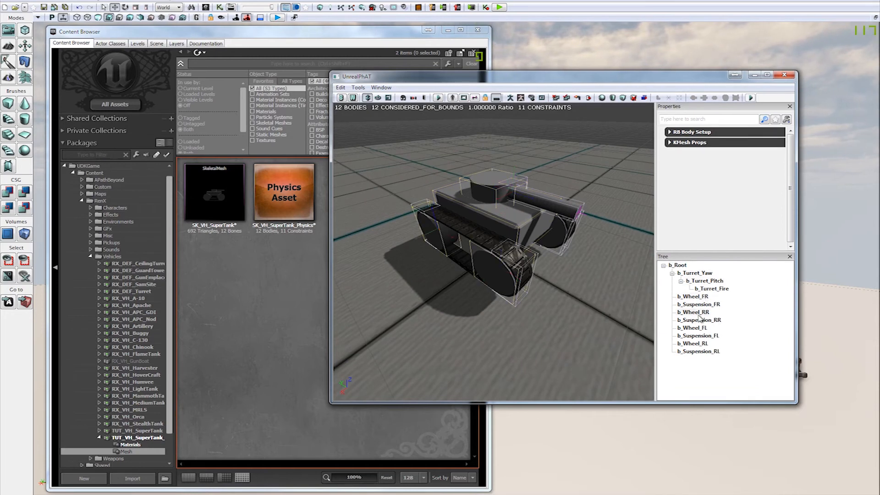
mouse_move(569, 308)
mouse_down()
mouse_move(545, 297)
mouse_move(568, 316)
mouse_move(548, 306)
mouse_move(561, 300)
mouse_up()
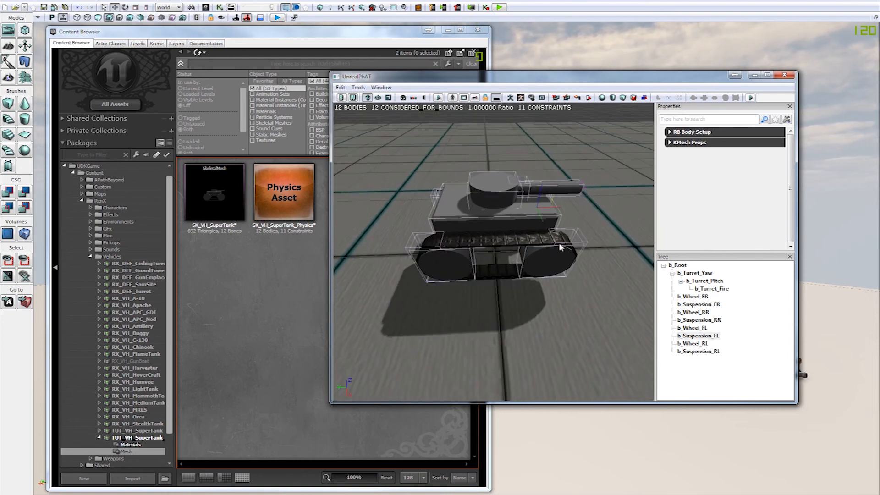
drag(600, 218, 557, 328)
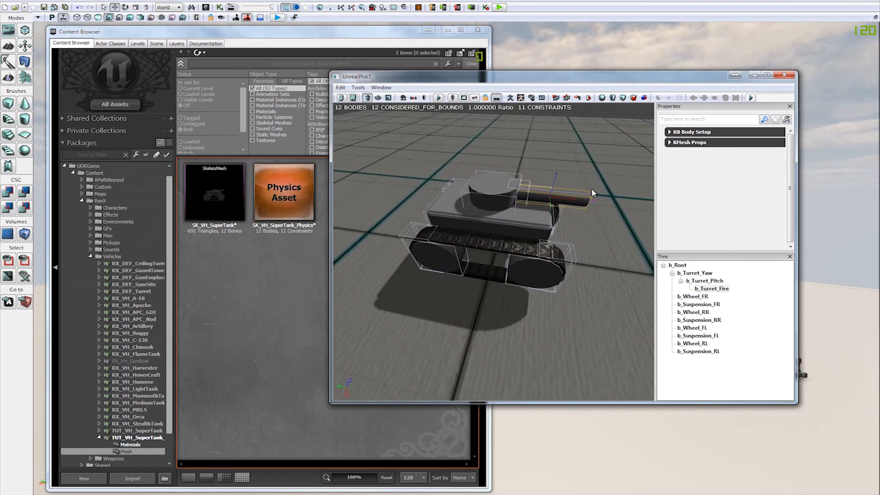
drag(595, 249, 597, 246)
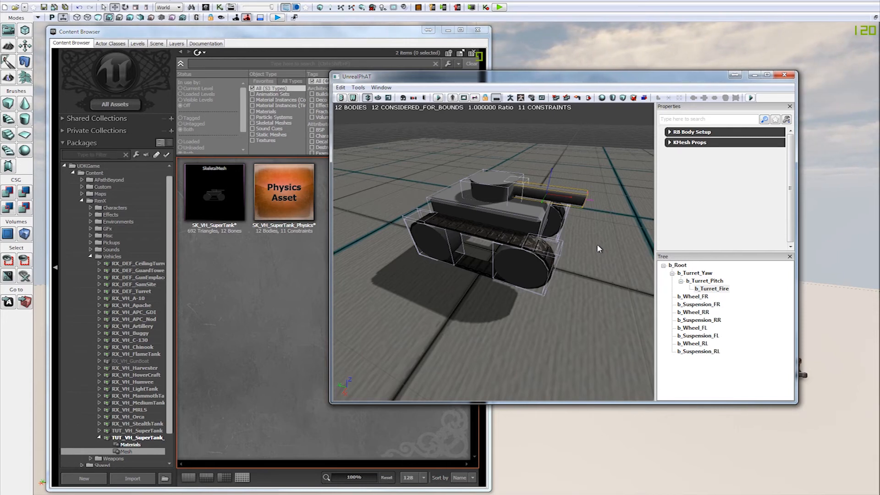
drag(615, 221, 615, 221)
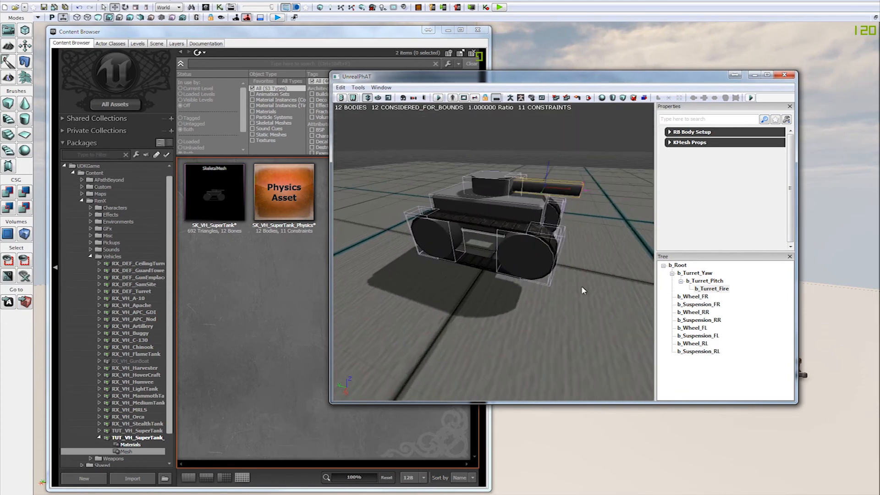
drag(578, 277, 578, 276)
drag(571, 312, 571, 312)
Step: Delete the b_Suspension_RL, b_Wheel_RL, b_Suspension_FL and b_Wheel_FL bodies from the physics asset
key(Delete)
key(Return)
click(703, 344)
key(Delete)
key(Return)
click(705, 338)
key(Delete)
key(Return)
click(703, 328)
key(Delete)
key(Return)
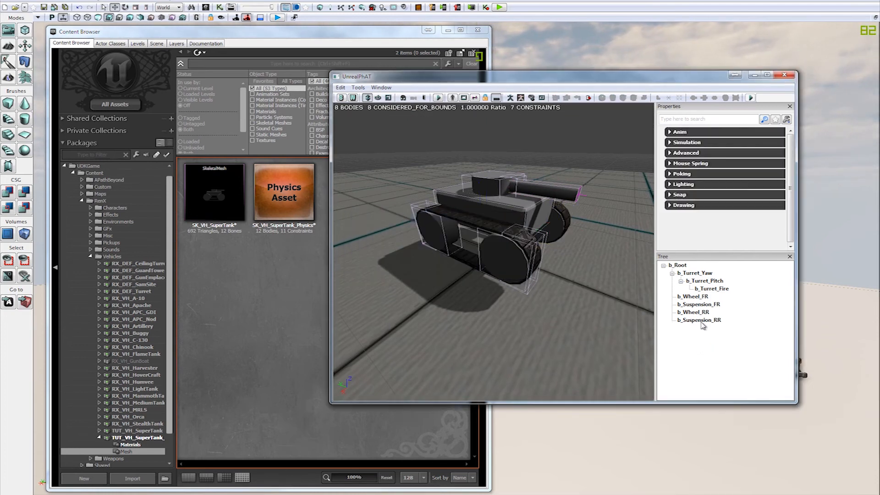
Step: Delete the b_Suspension_RR, b_Wheel_RR, b_Suspension_FR and b_Wheel_FR bodies from the physics asset
click(700, 313)
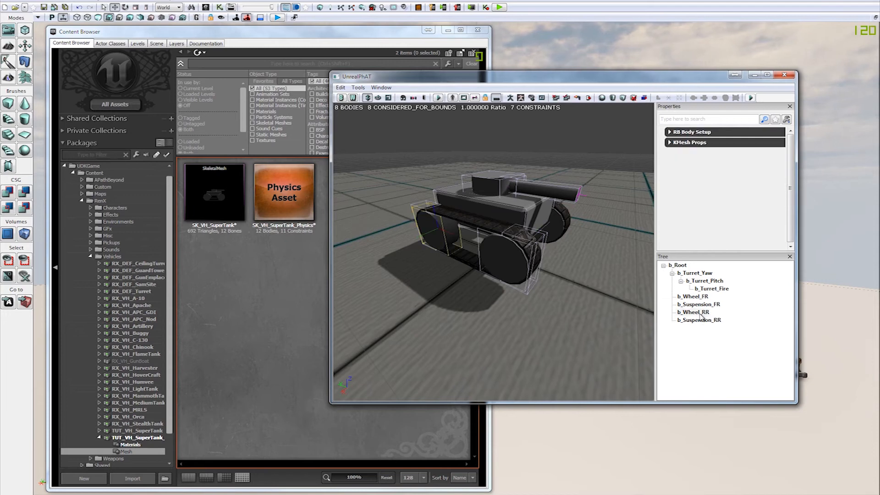
key(Delete)
key(Return)
click(708, 312)
key(Delete)
key(Return)
click(709, 306)
key(Delete)
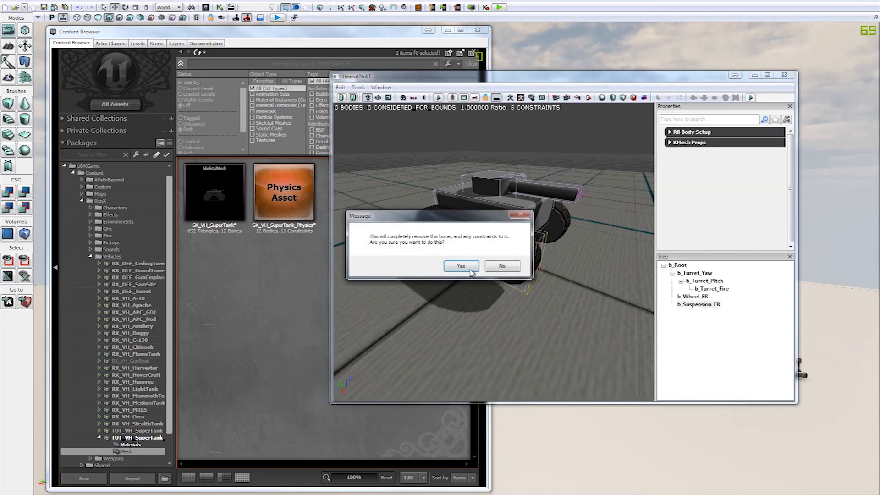
click(461, 267)
click(691, 297)
key(Delete)
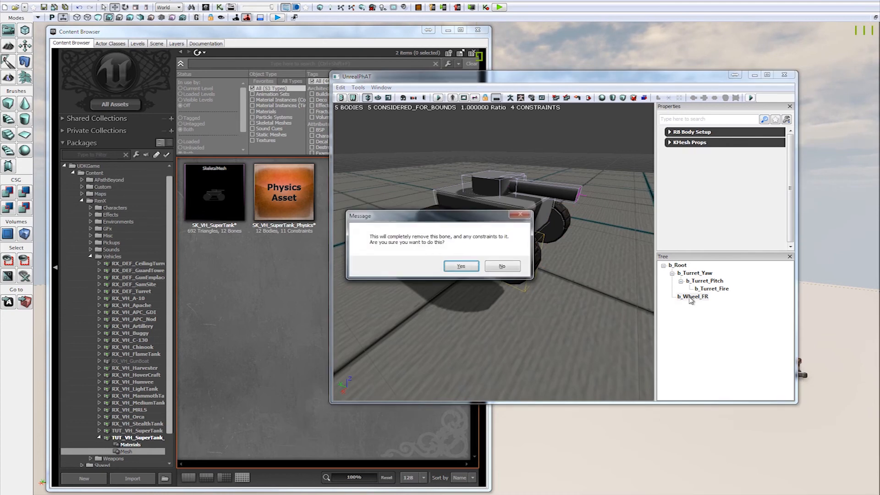
key(Return)
Step: Delete the b_Turret_Fire, b_Turret_Pitch and b_Turret_Yaw bodies, leaving only the b_Root body
click(709, 290)
key(Delete)
key(Return)
click(705, 281)
key(Delete)
key(Return)
click(703, 273)
key(Delete)
key(Return)
Step: Scale the b_Root collision box so it extends sideways over both tracks and is taller than the hull
drag(579, 272, 538, 234)
click(495, 216)
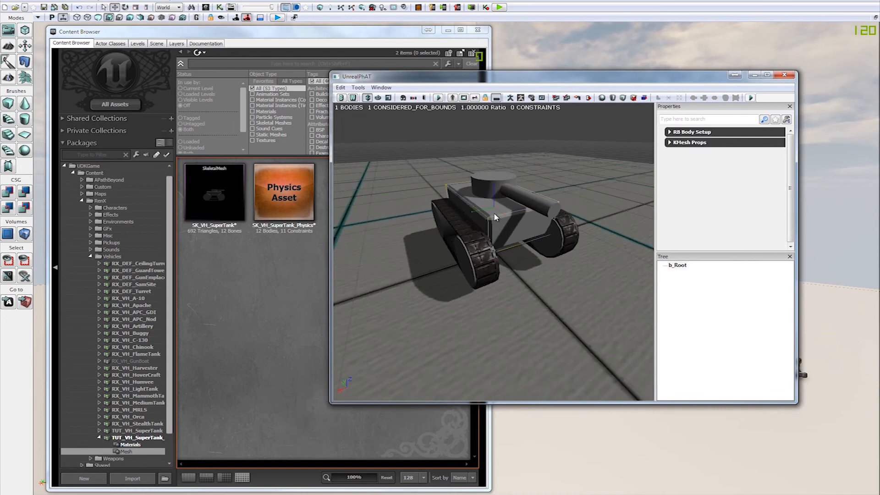
drag(589, 269, 576, 315)
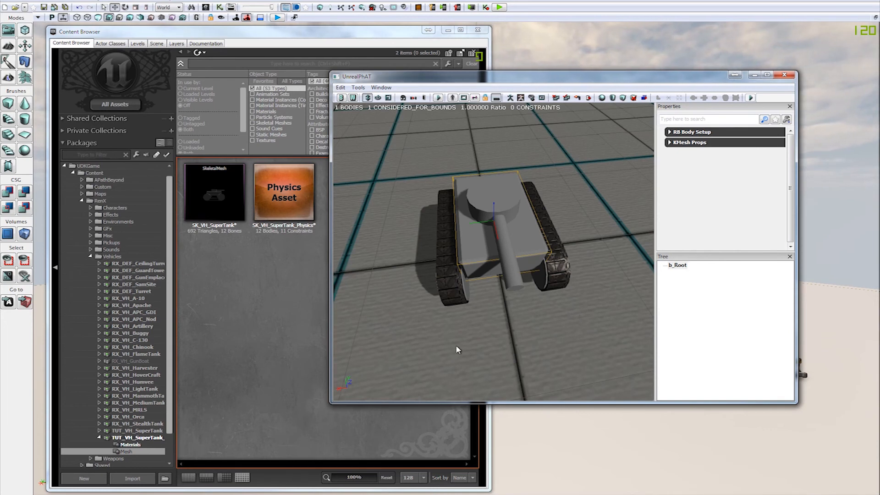
drag(439, 356, 474, 352)
drag(541, 256, 470, 139)
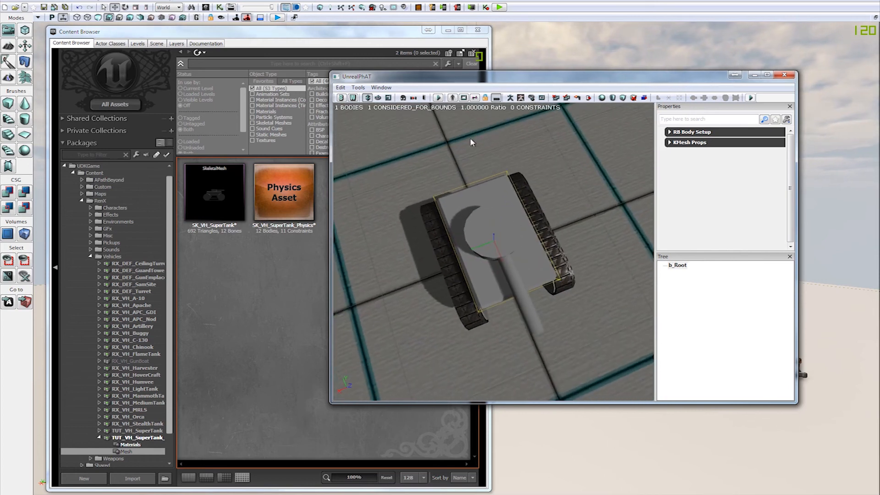
click(388, 98)
drag(407, 146, 547, 218)
drag(494, 184, 494, 173)
Step: Move the b_Root collision box around the hull and rescale its height
click(369, 100)
drag(532, 162, 533, 162)
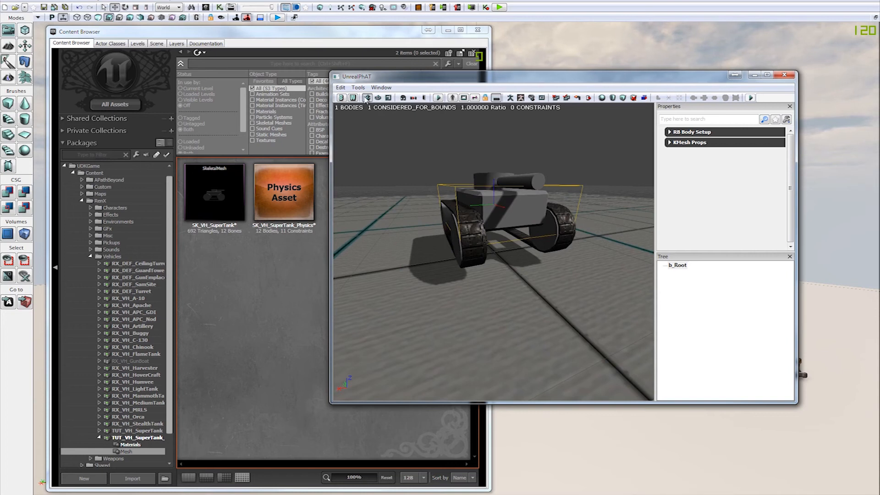
drag(494, 185, 460, 179)
drag(555, 156, 572, 168)
mouse_move(546, 301)
mouse_down()
mouse_move(534, 292)
mouse_move(543, 288)
mouse_up()
drag(491, 213, 474, 233)
click(390, 98)
drag(494, 175, 490, 255)
Step: Adjust the b_Root box vertically so it encloses the hull and turret above the lower tracks, and close PhAT
key(w)
drag(575, 265, 554, 215)
drag(611, 269, 569, 224)
drag(554, 179, 544, 180)
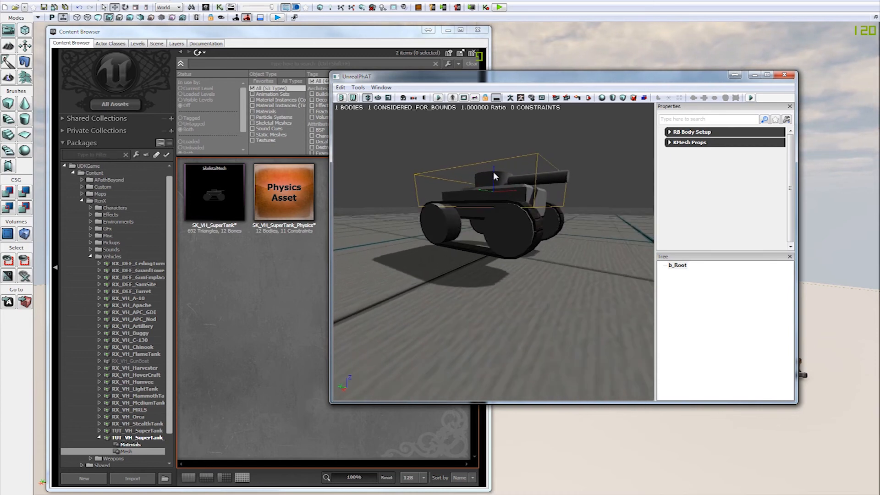
mouse_move(491, 171)
mouse_down()
mouse_move(491, 186)
mouse_move(491, 171)
mouse_up()
mouse_move(543, 221)
mouse_down()
mouse_move(549, 238)
mouse_move(542, 221)
mouse_up()
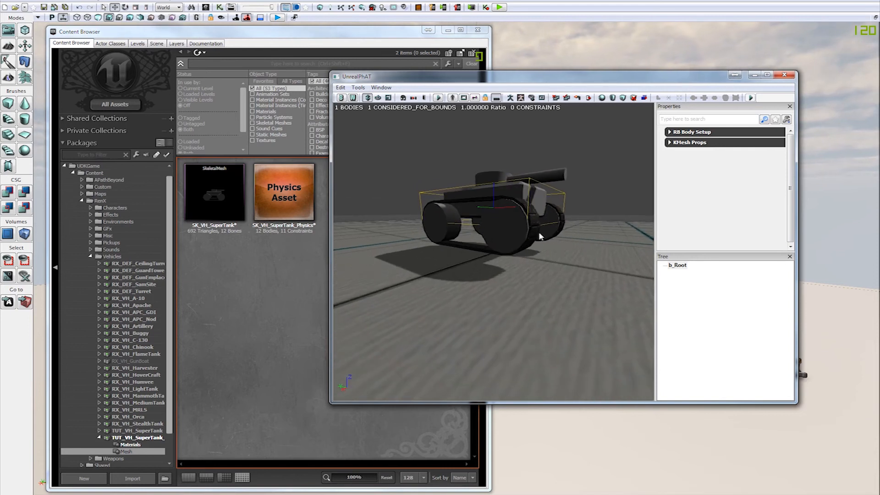
drag(567, 253, 494, 173)
drag(580, 188, 604, 196)
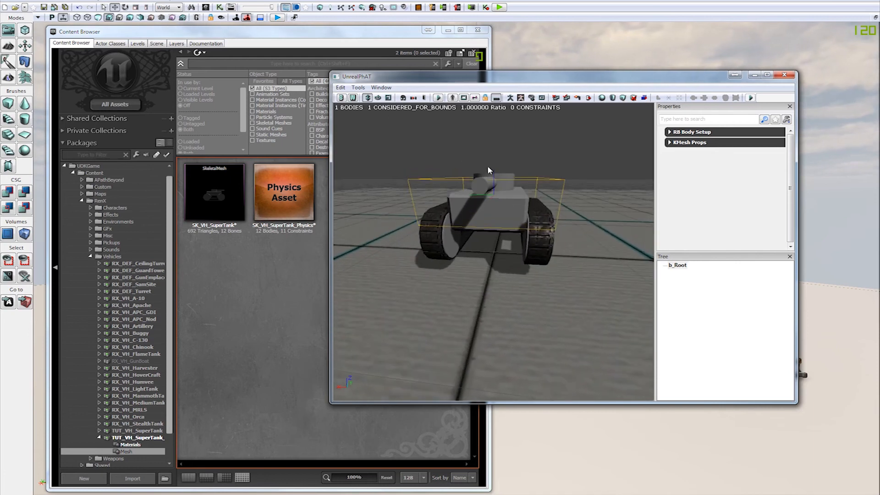
drag(497, 247, 554, 237)
drag(579, 267, 474, 294)
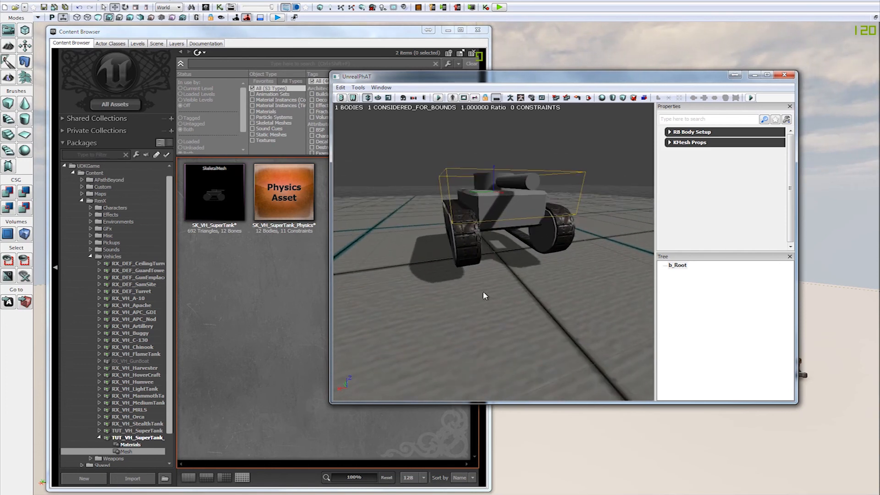
drag(533, 280, 559, 291)
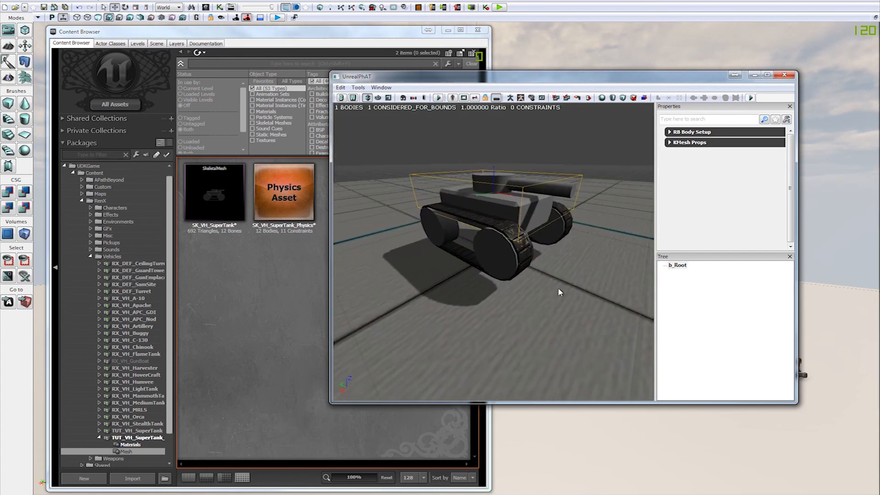
click(784, 75)
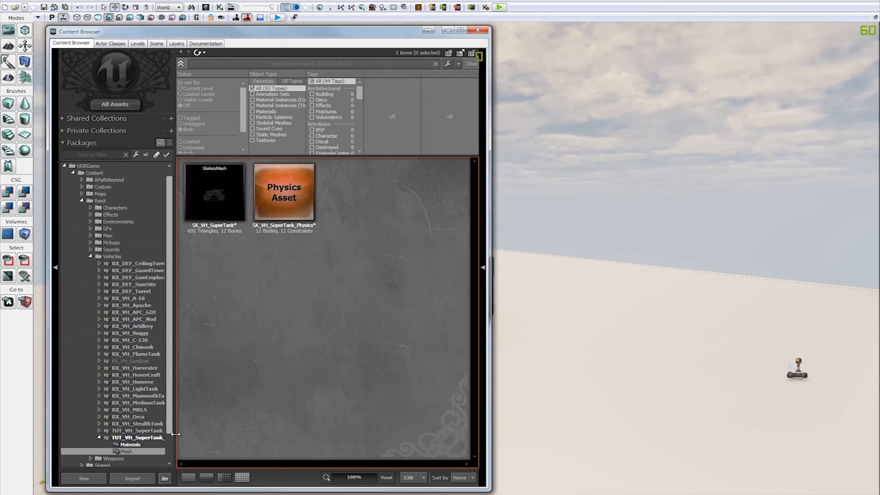
Step: Check the PhysMat_Tank and PhysMat_Tank_Driving physical materials in the TUT_VH_SuperTank package, and return to the TUT_VH_SuperTank_New package
click(148, 432)
click(219, 284)
click(443, 198)
click(227, 279)
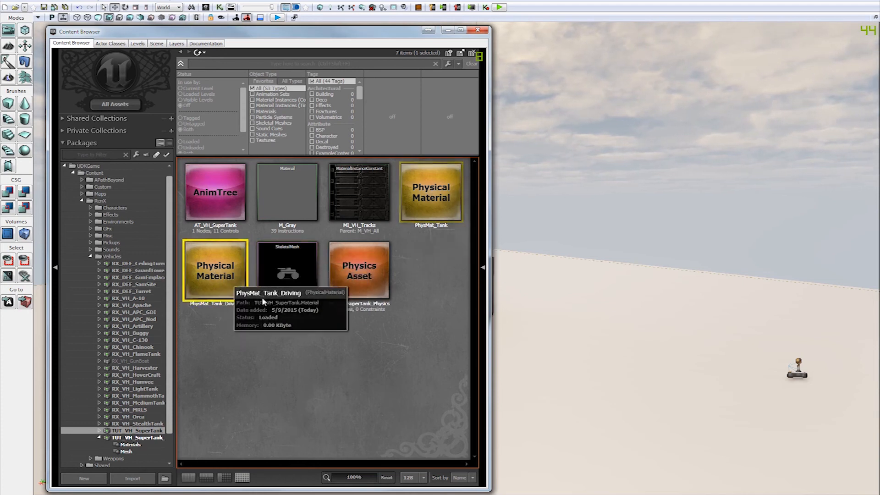
click(285, 341)
click(105, 438)
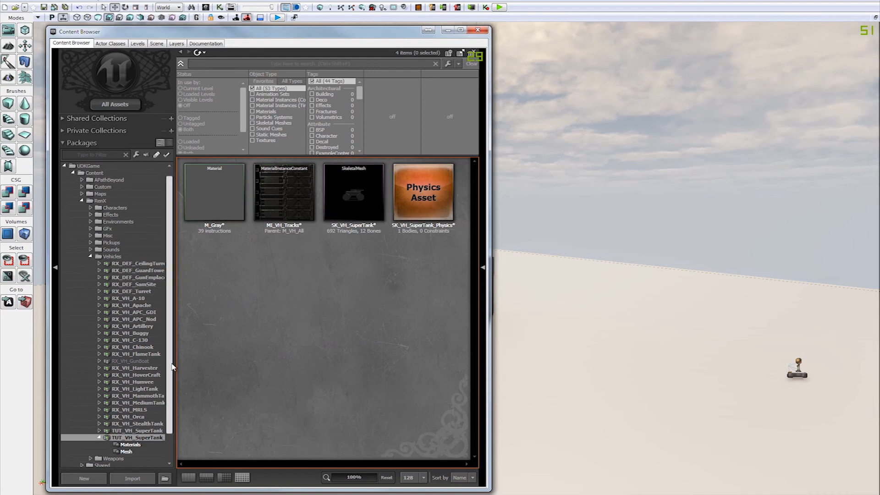
scroll(95, 445, down, 2)
click(83, 448)
scroll(120, 421, down, 4)
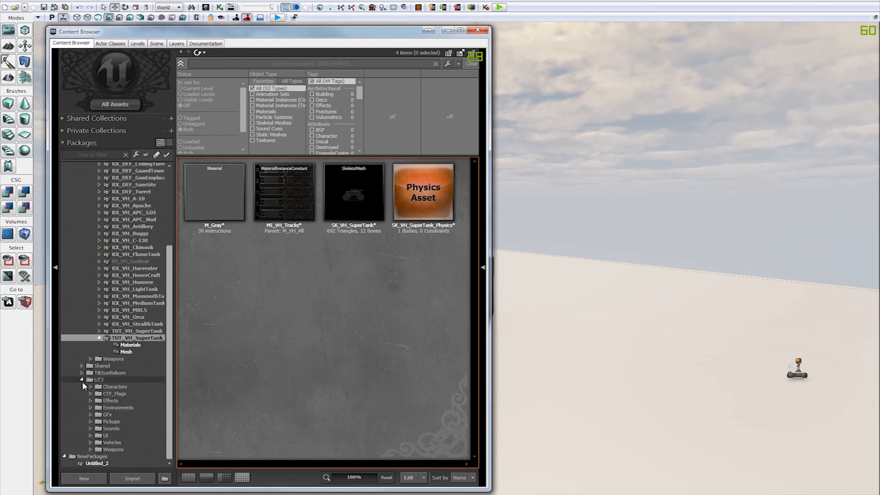
click(82, 380)
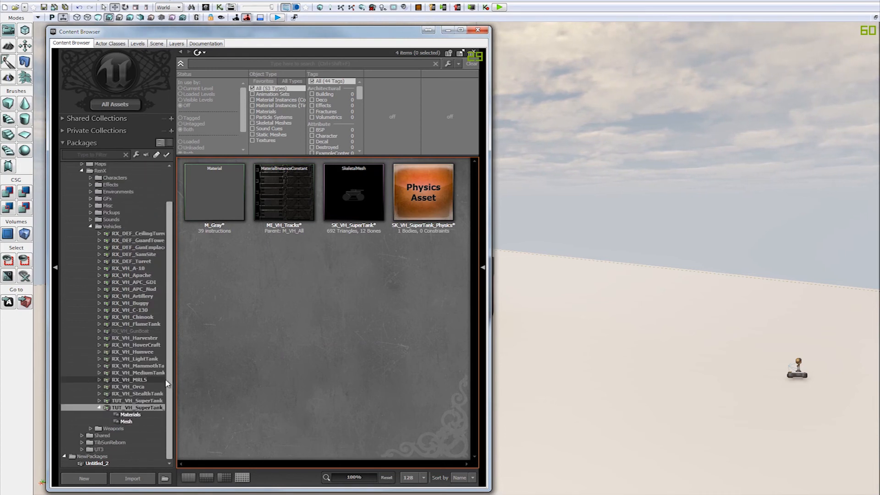
Step: Select PhysMat_Medium and the physical material beside it in the Materials group of the RX_VH_MediumTank package
click(99, 373)
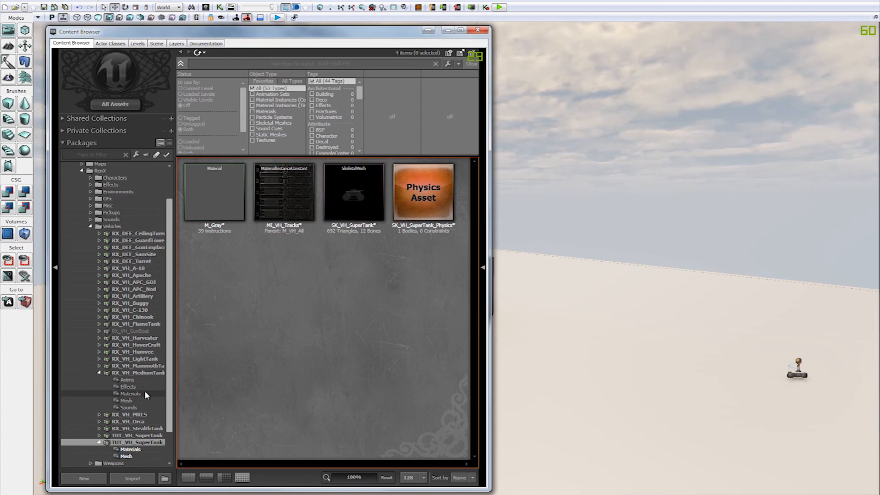
click(137, 394)
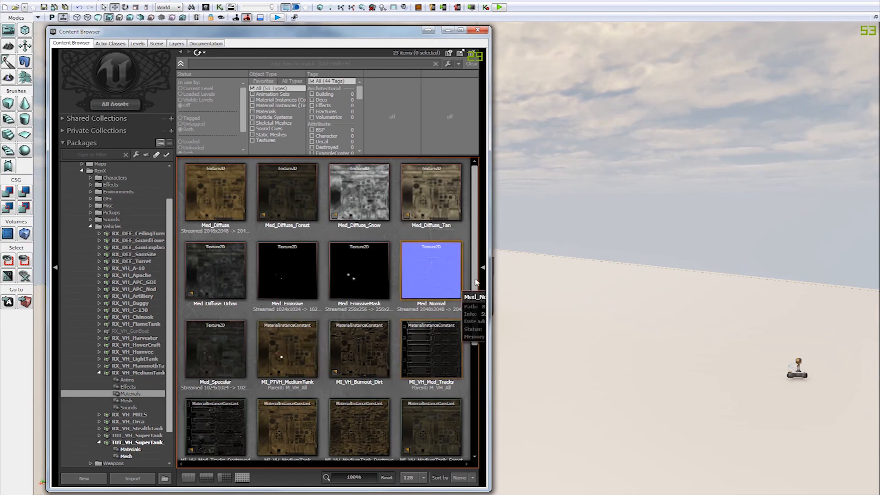
scroll(327, 425, down, 4)
click(303, 417)
ctrl+click(222, 417)
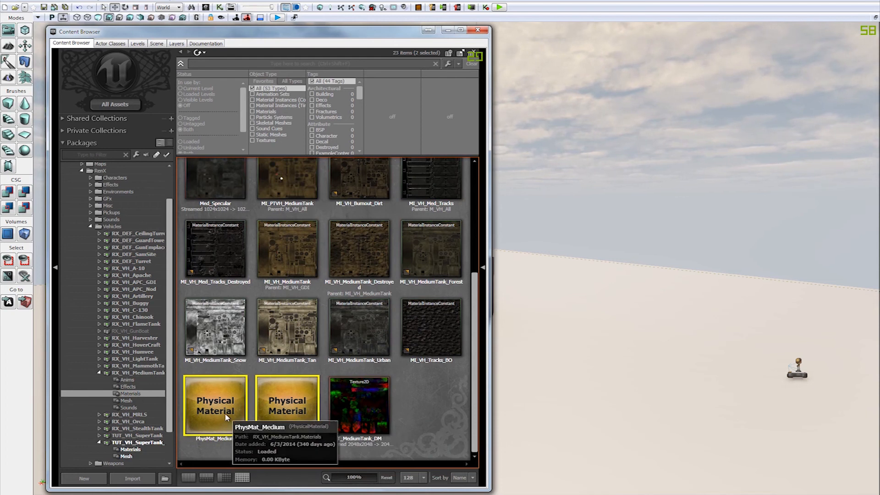
Step: Start copying PhysMat_Medium and PhysMat_Medium_Driving with TUT_VH_SuperTank_New as the target package and Materials as the group
right_click(225, 412)
click(536, 212)
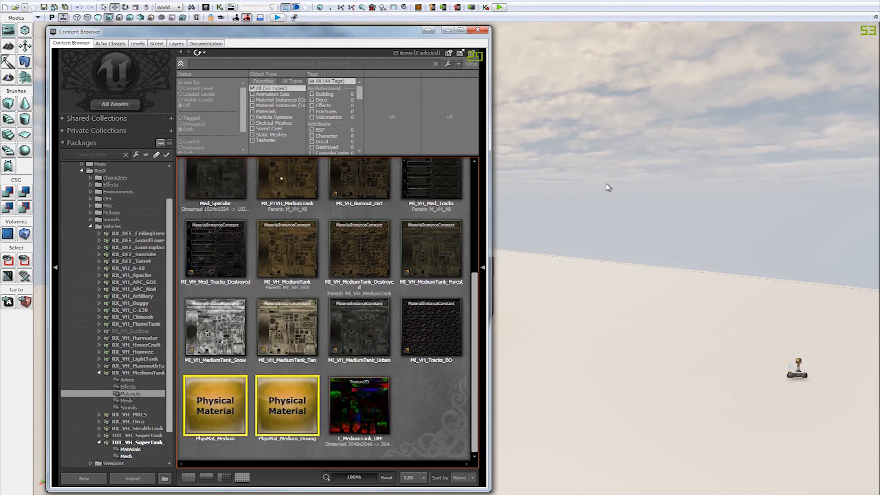
click(503, 223)
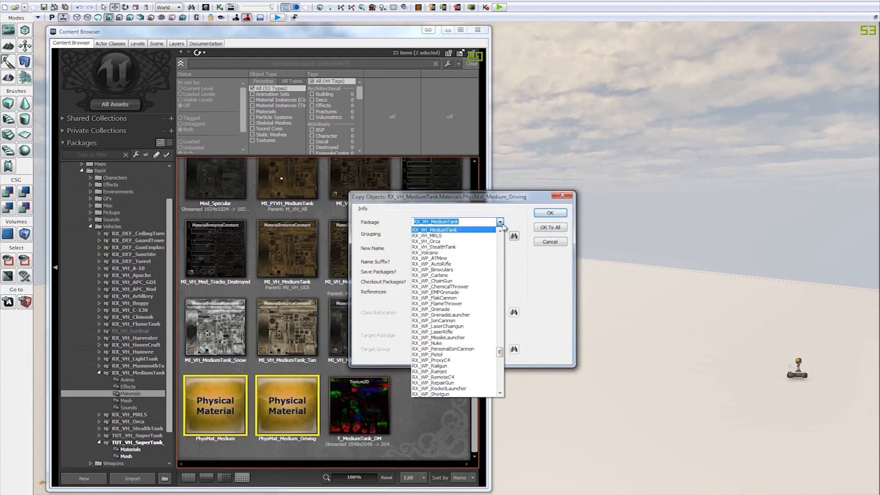
scroll(455, 319, down, 8)
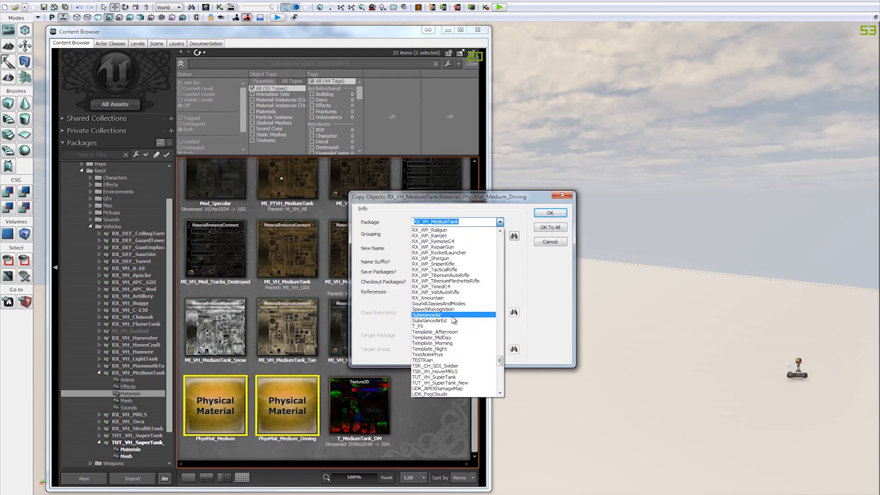
click(463, 384)
click(460, 234)
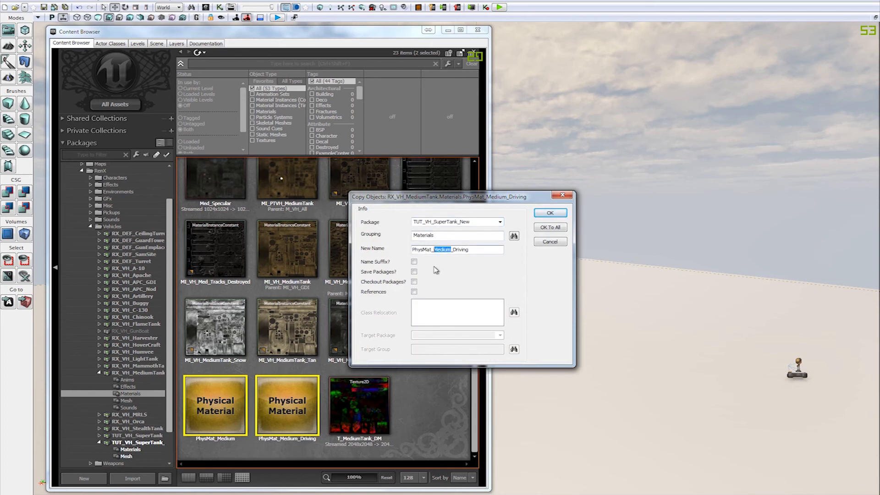
Step: Name the copies PhysMat_SuperTank_Driving and PhysMat_SuperTank, and complete the copy
text(SuperTank)
key(shift+Home)
key(ctrl+c)
key(Return)
drag(453, 249, 290, 269)
key(ctrl+v)
key(BackSpace)
click(543, 228)
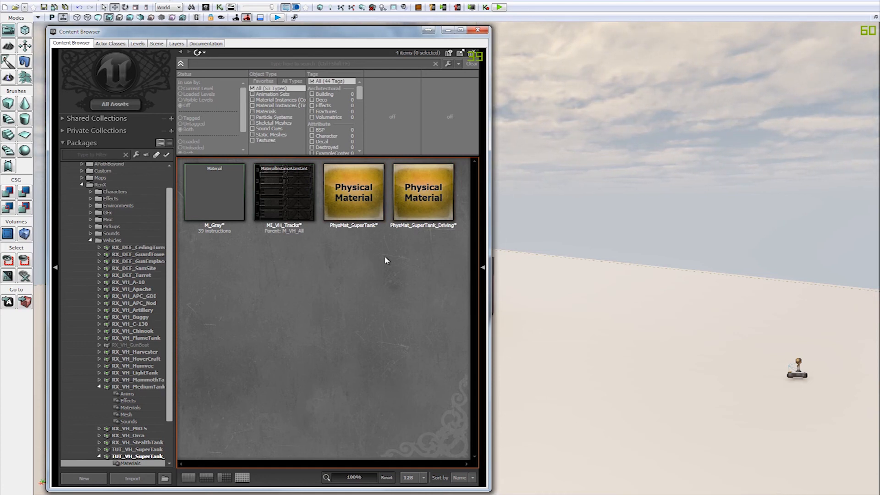
Step: Open the properties of PhysMat_SuperTank, enlarge the window to show every property, and examine Restitution, Density, Friction V and Parent
click(355, 185)
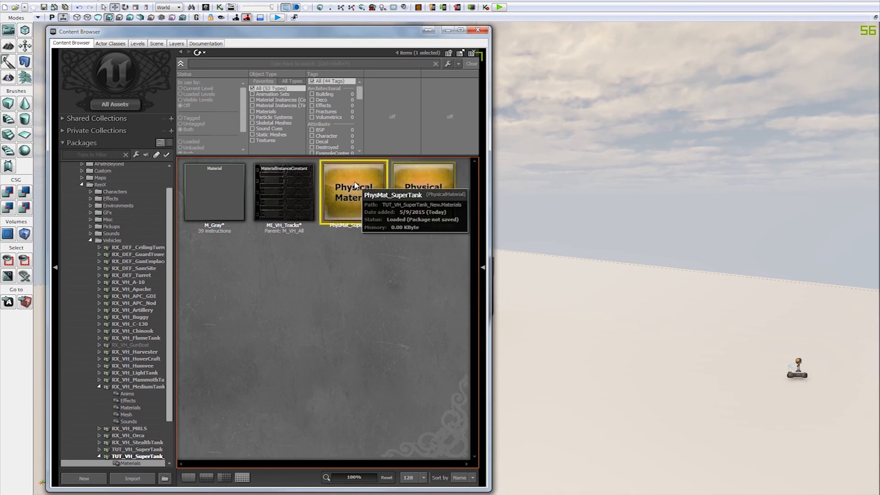
double_click(356, 186)
drag(550, 196, 576, 63)
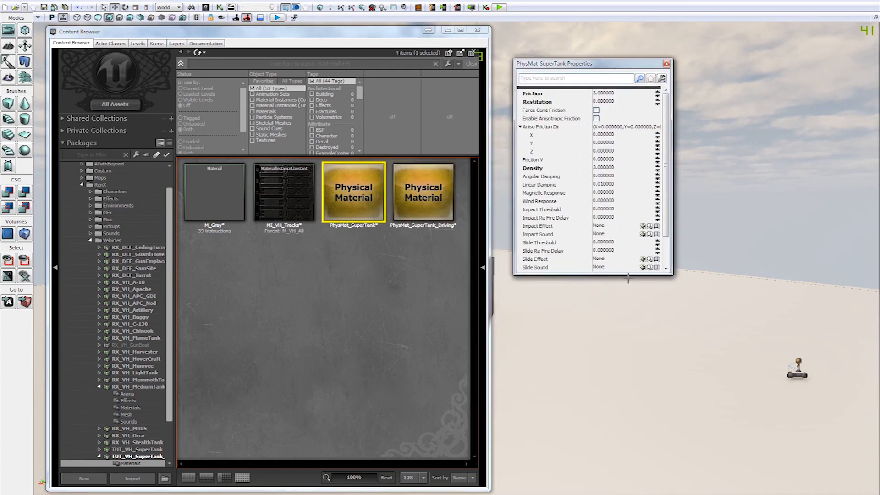
drag(629, 275, 629, 355)
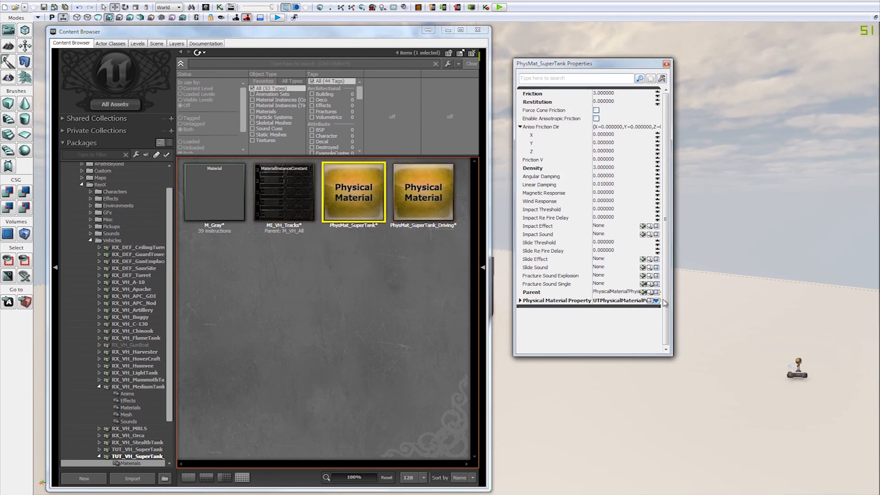
drag(670, 301, 690, 295)
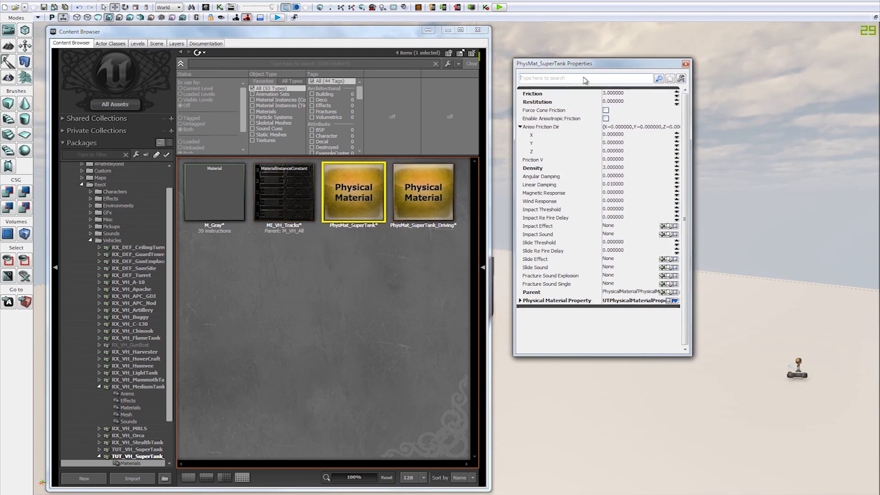
click(587, 104)
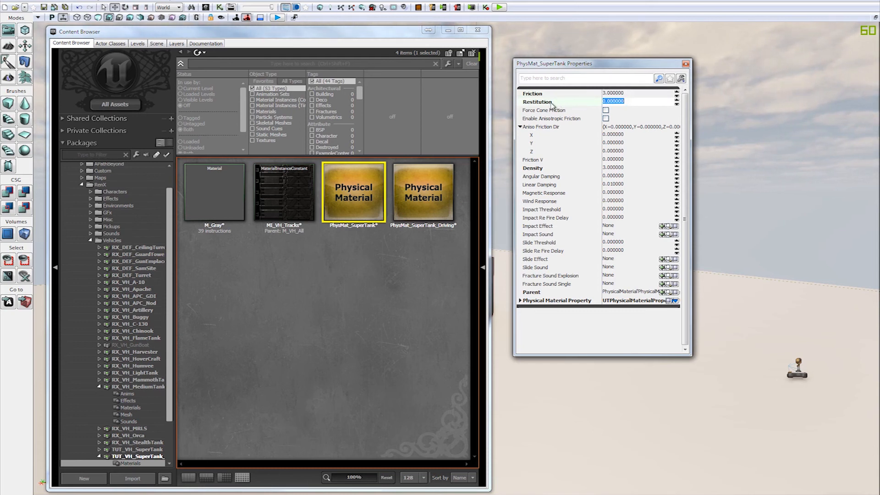
click(626, 168)
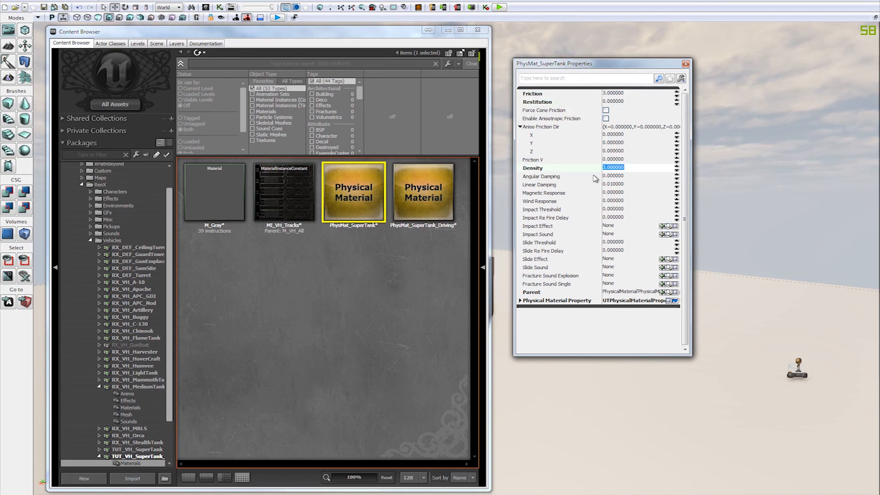
click(571, 160)
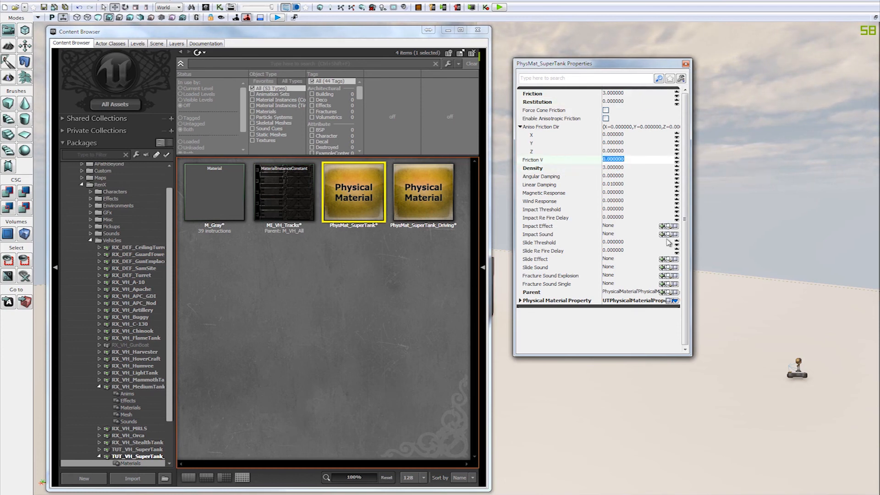
click(624, 293)
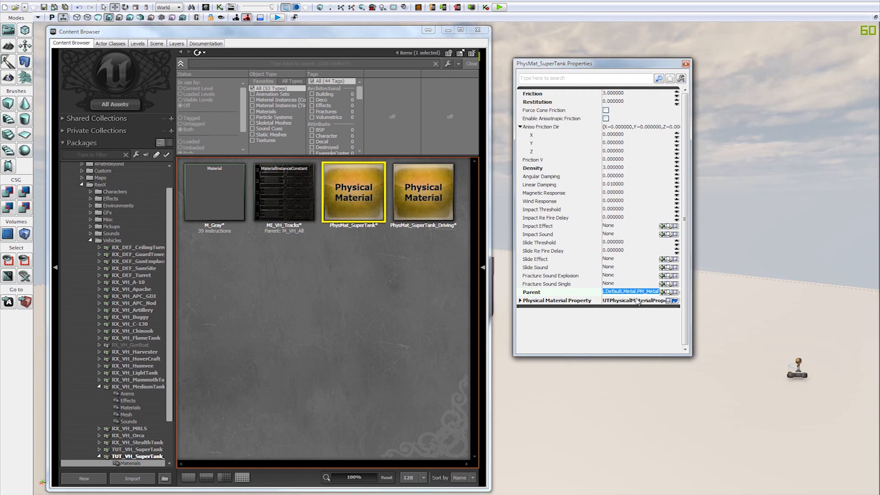
Step: Find the parent PM_Metal material among all assets, and locate it in the PhysicalMaterials package under the UT3 Environments folder
click(669, 292)
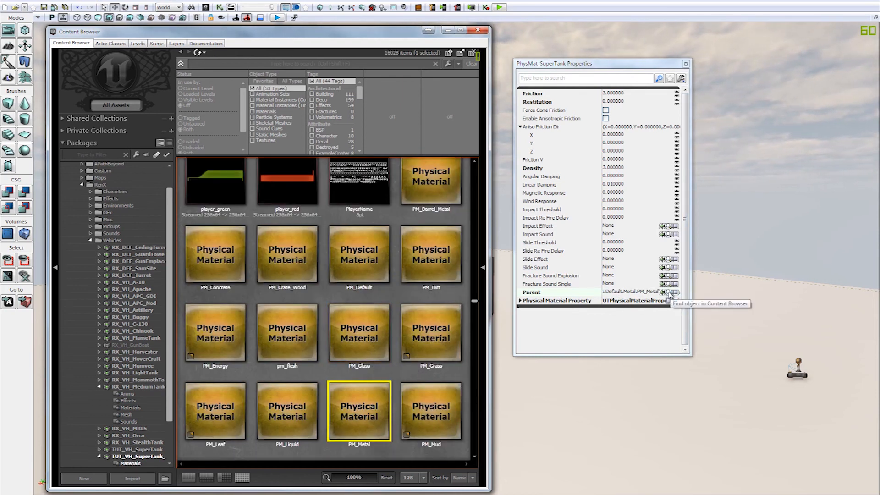
scroll(392, 362, down, 1)
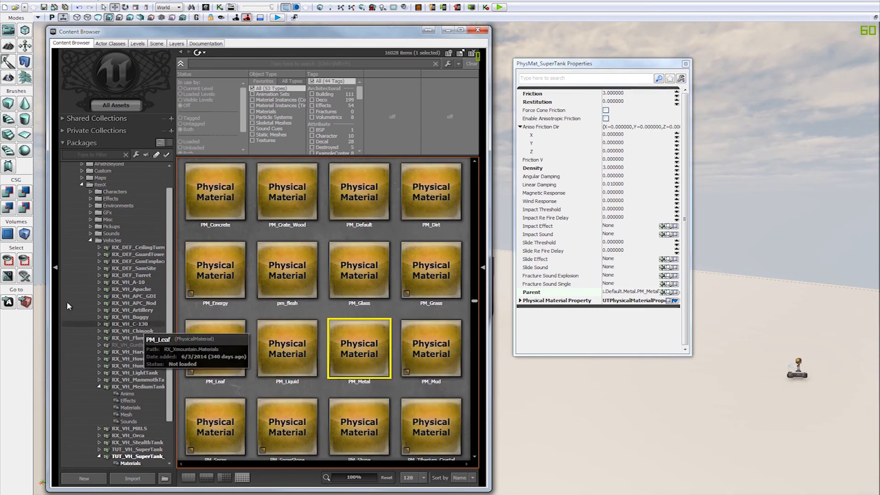
drag(171, 269, 187, 322)
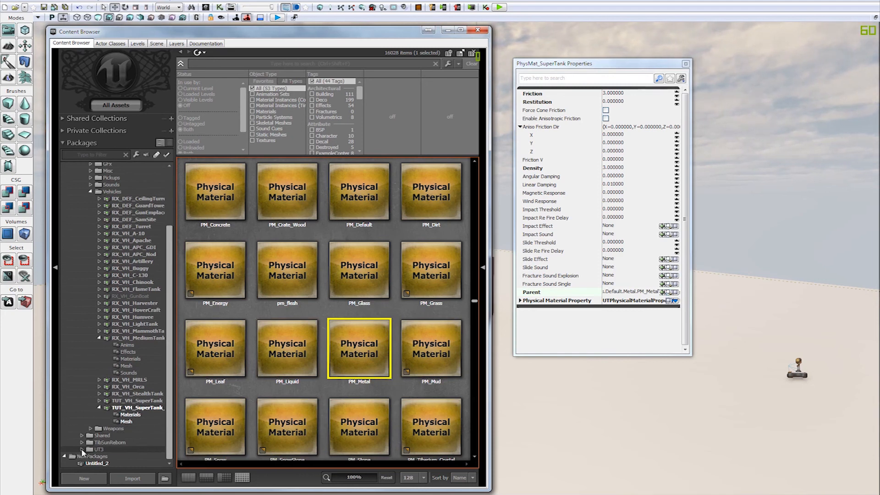
click(81, 449)
click(90, 407)
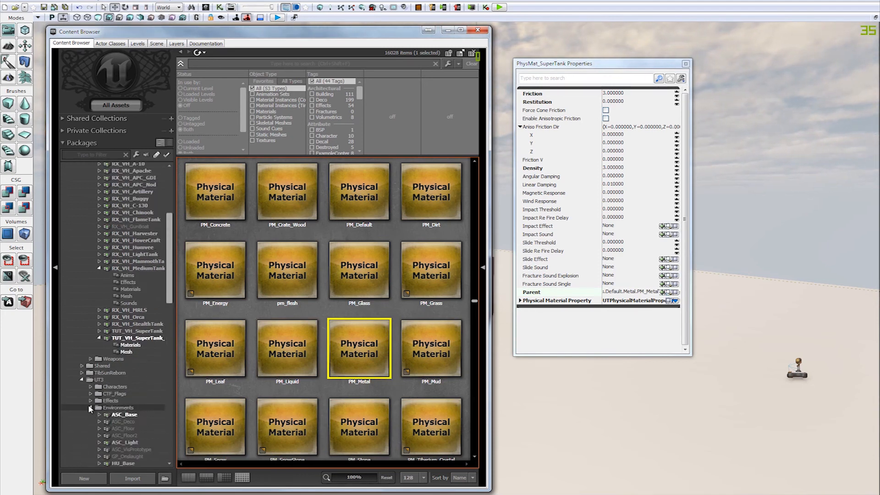
scroll(95, 402, down, 4)
drag(171, 274, 169, 409)
click(148, 356)
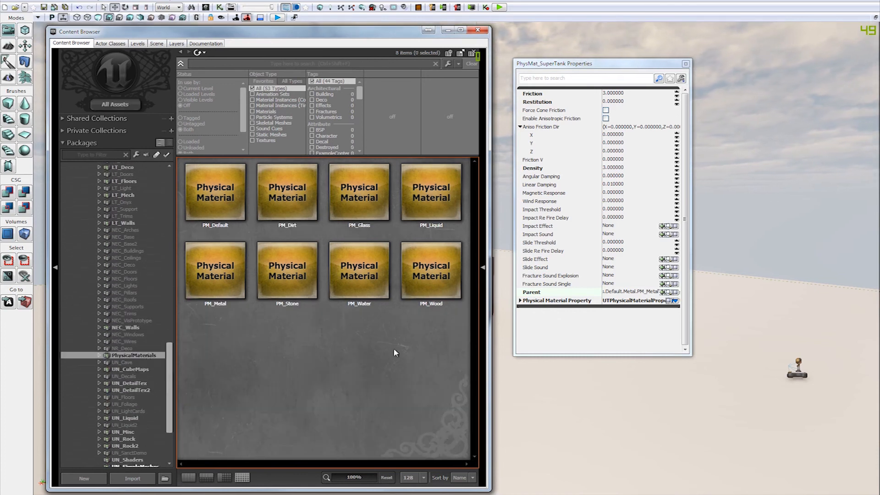
click(221, 284)
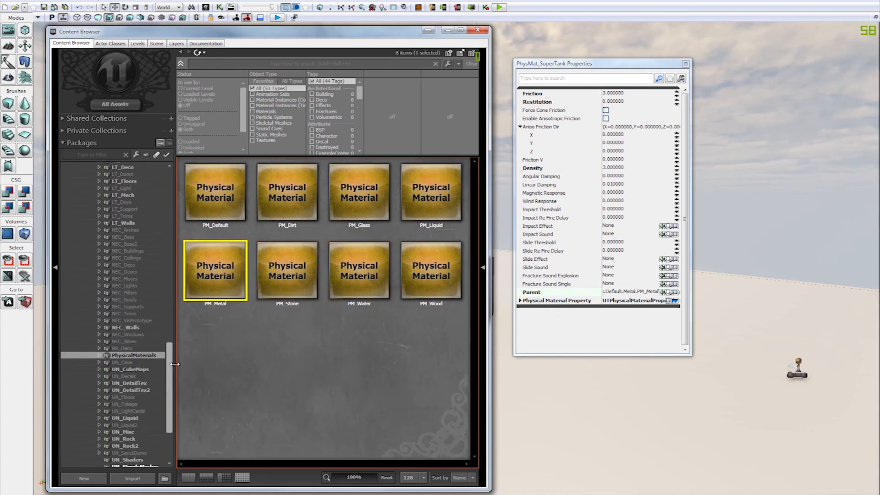
click(649, 294)
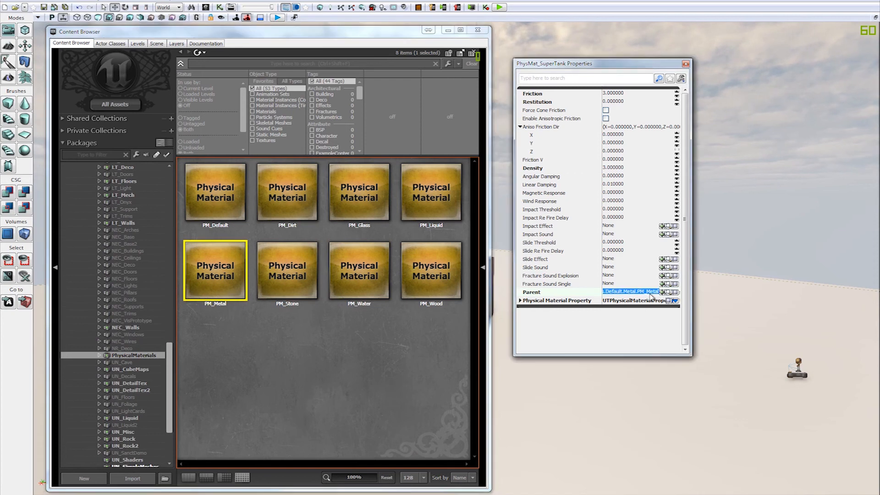
Step: Open the PM_Metal properties beside those of PhysMat_SuperTank, check its Parent and Material Type, and close them
drag(171, 346, 158, 304)
double_click(209, 274)
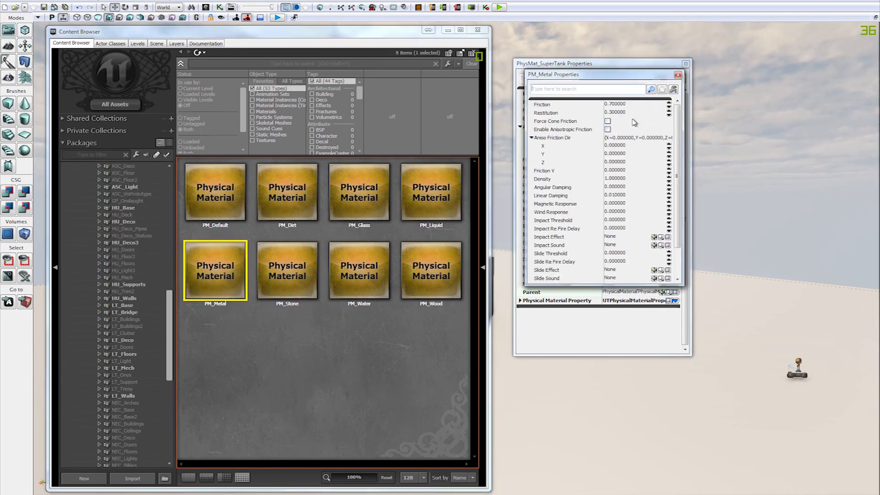
drag(577, 74, 684, 63)
drag(685, 297, 687, 341)
click(655, 293)
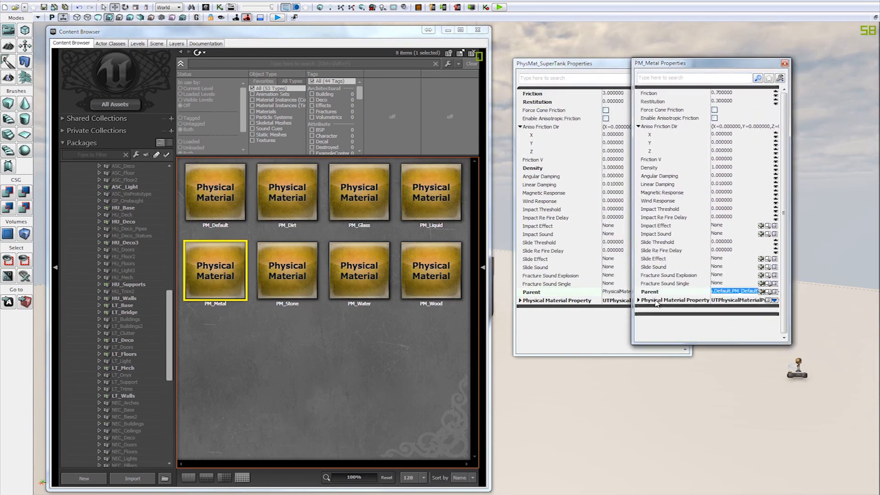
double_click(656, 300)
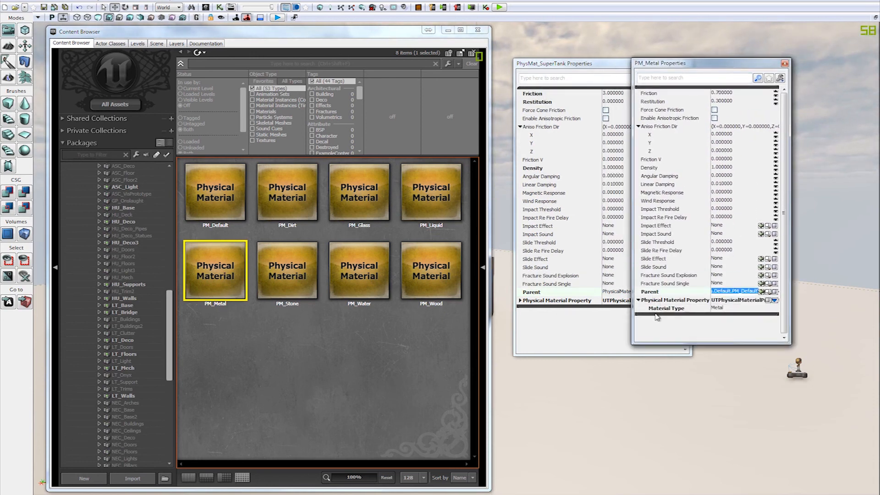
click(785, 64)
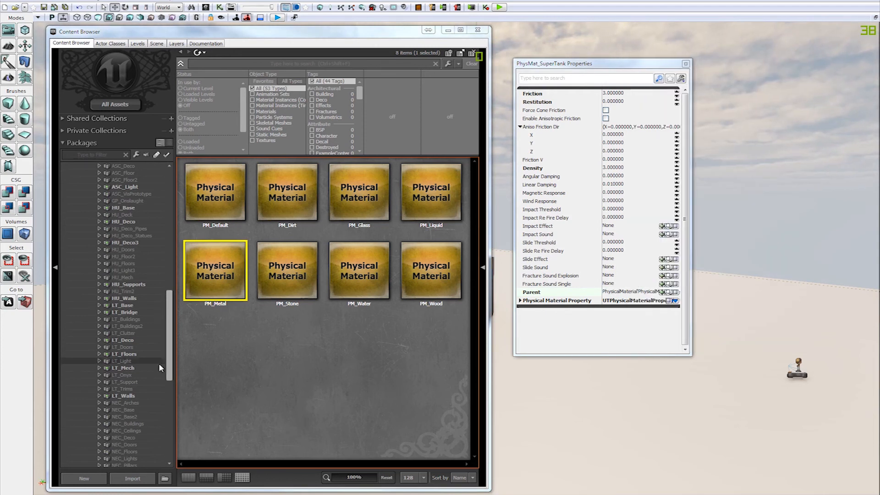
Step: Collapse the UT3 Environments folder and return to the Materials group of the TUT_VH_SuperTank_New package
drag(167, 369, 164, 294)
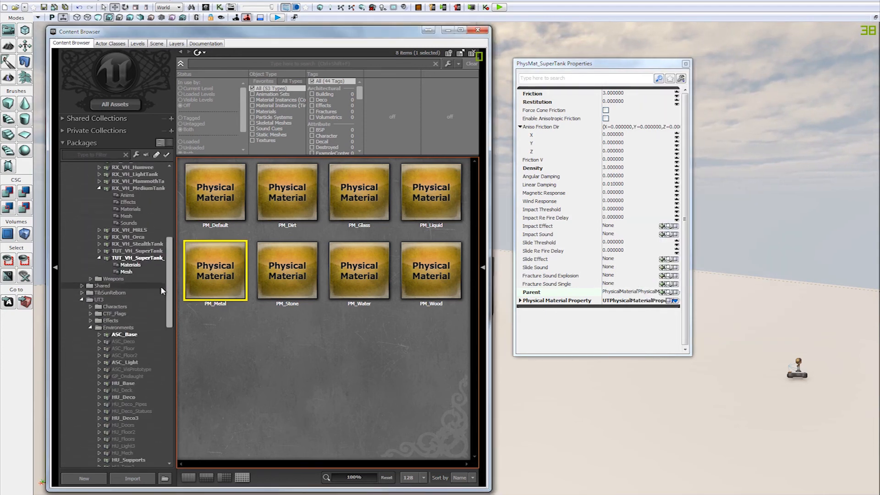
click(91, 329)
click(80, 379)
click(130, 414)
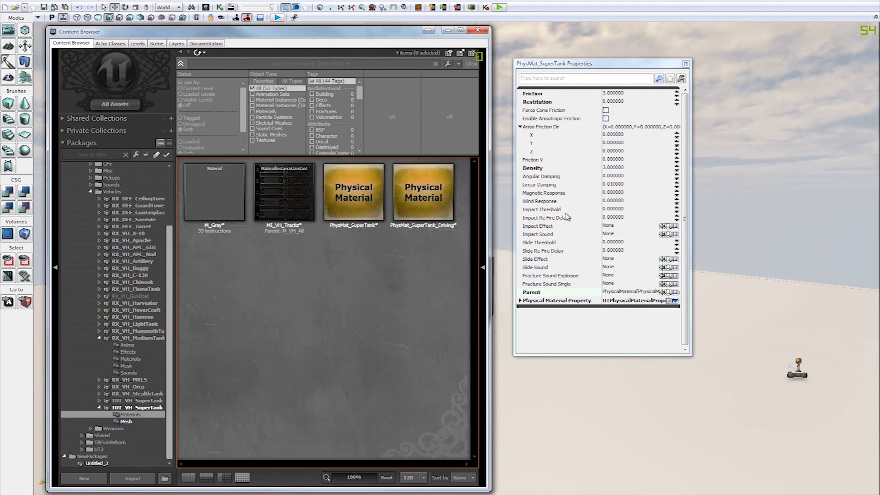
Step: Check Density, Friction and Restitution of PhysMat_SuperTank, and expand its Physical Material Property to read the Material Type
click(621, 168)
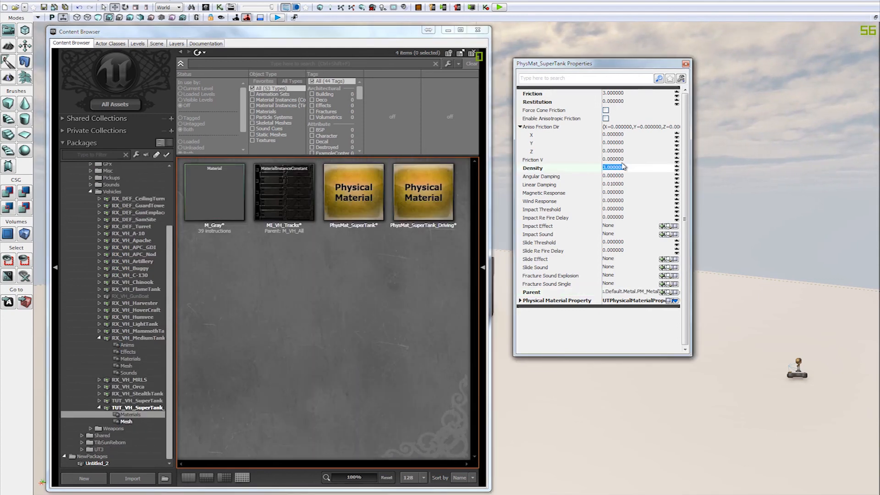
click(637, 95)
click(635, 102)
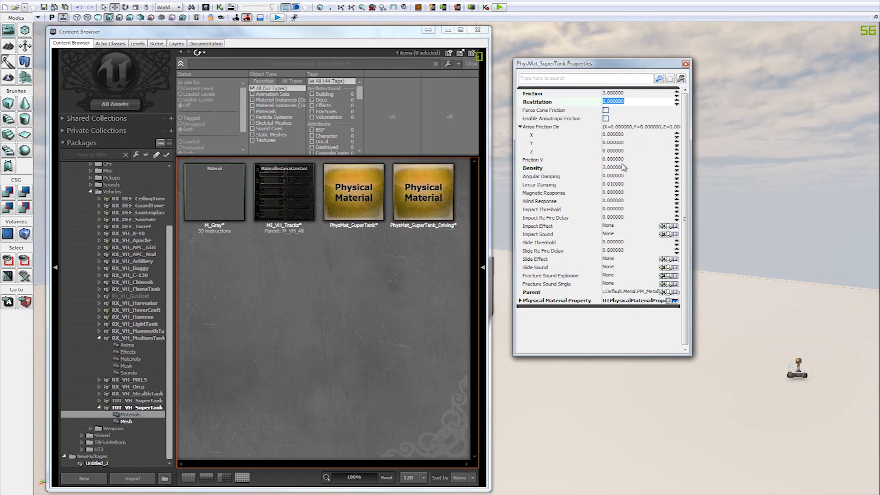
click(631, 168)
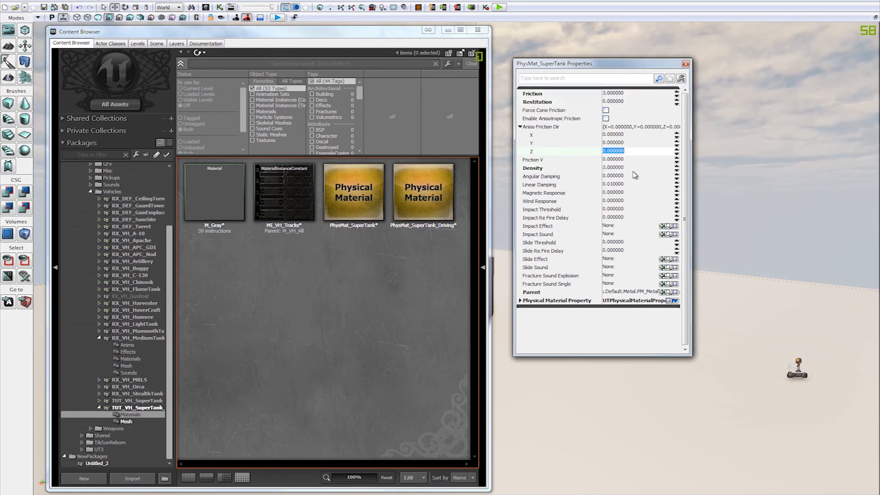
click(639, 159)
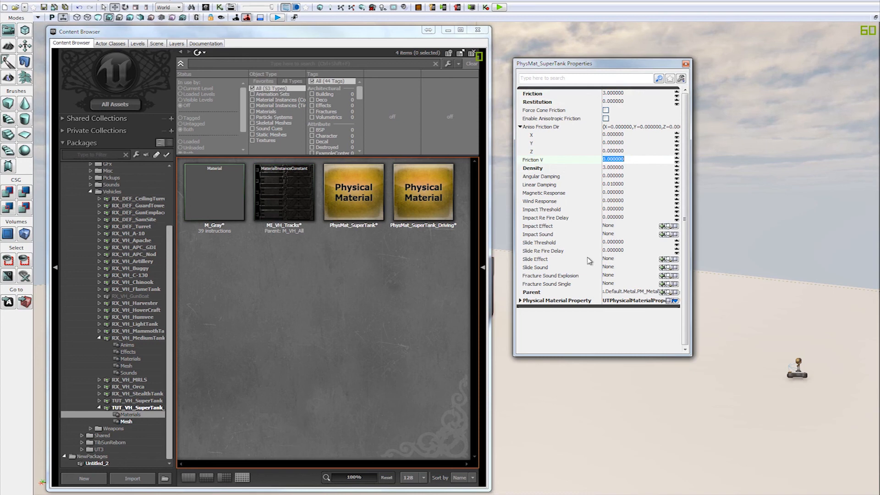
double_click(576, 303)
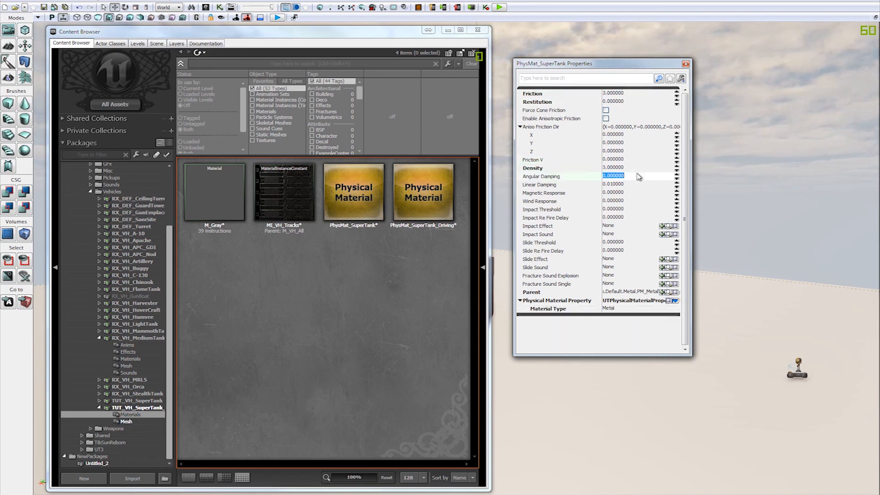
Step: Review the key PhysMat_SuperTank settings again: Restitution, the X of Aniso Friction Dir, Friction and Density
click(644, 102)
click(630, 135)
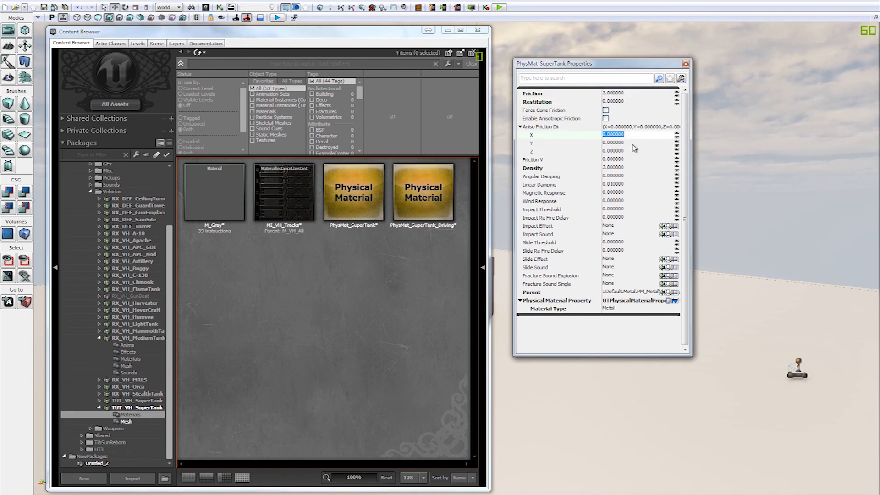
click(626, 170)
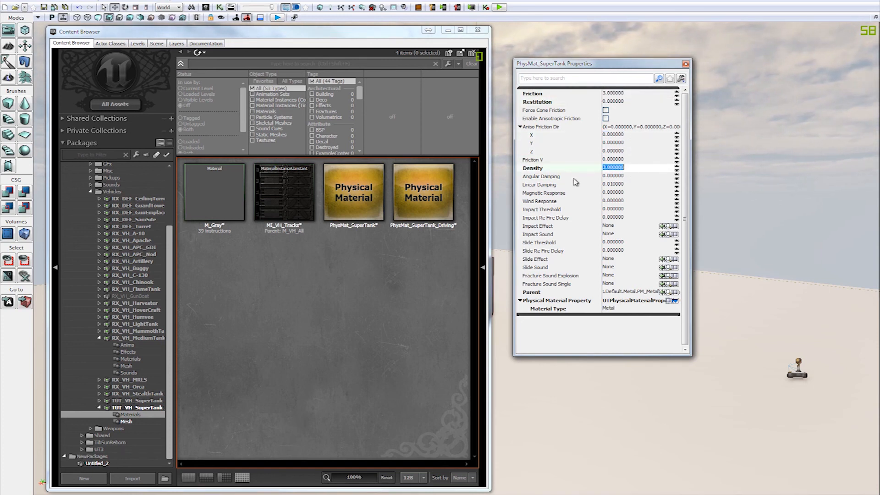
click(563, 96)
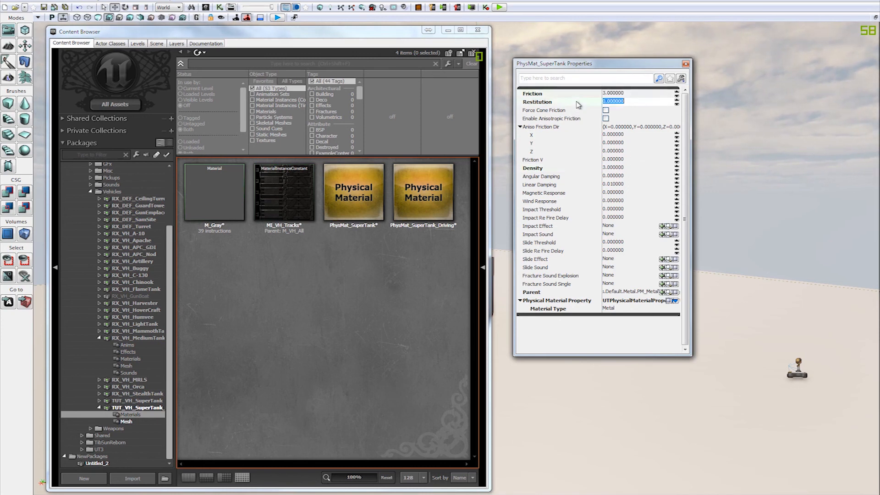
click(548, 169)
click(564, 104)
click(564, 97)
click(564, 103)
click(548, 166)
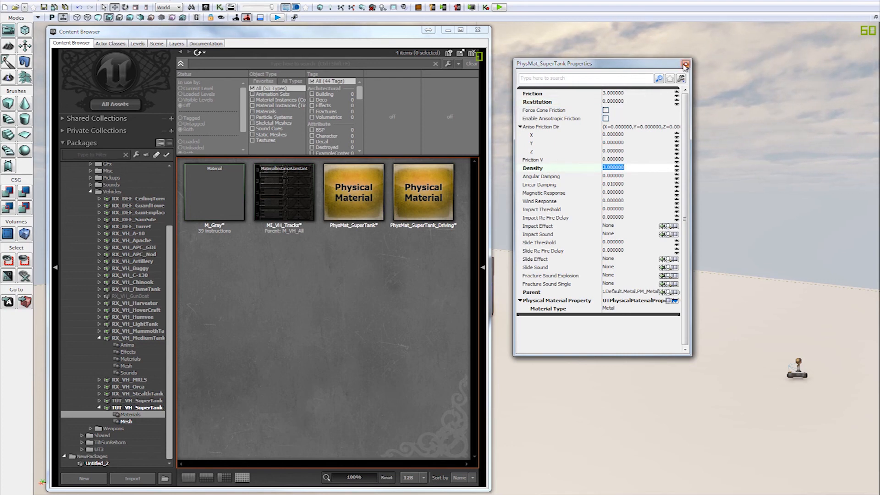
Step: Set the Density of PhysMat_SuperTank to 1 and check its Friction V and Restitution
text(1)
key(Return)
click(636, 161)
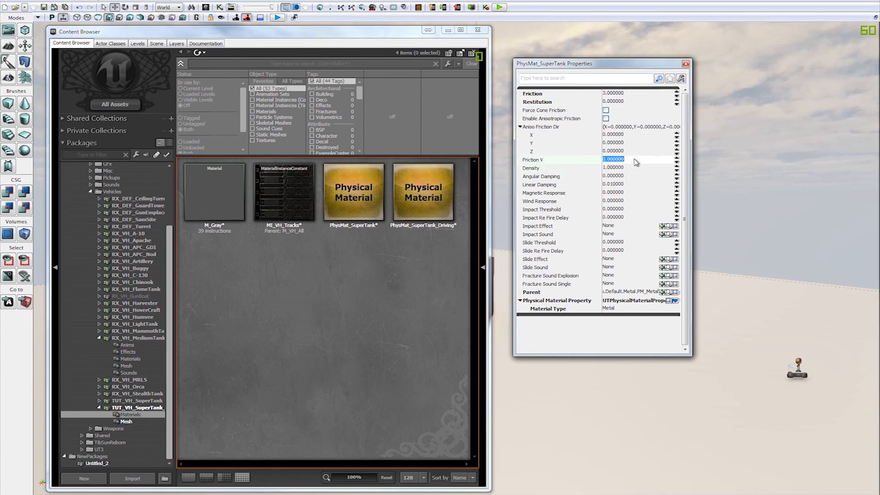
click(644, 104)
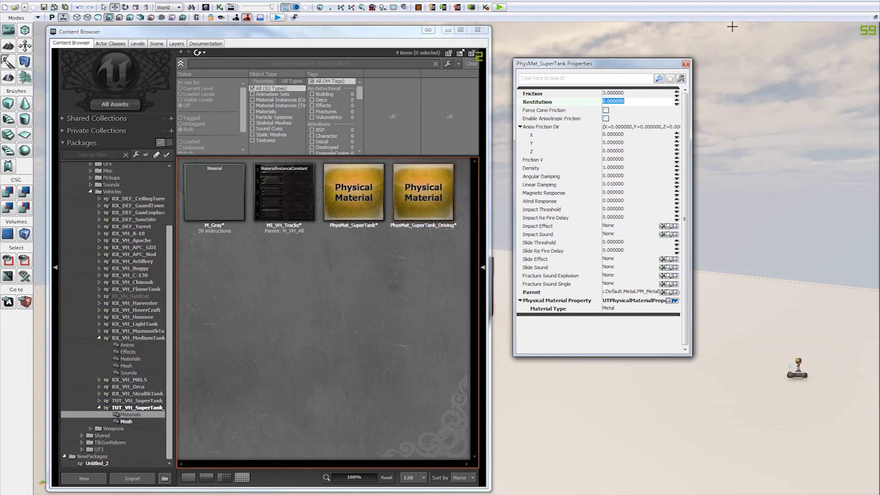
Step: Reset Restitution and Friction of PhysMat_SuperTank to their defaults, 0.3 and 0.7, and close its properties
right_click(578, 103)
click(609, 106)
right_click(580, 94)
click(617, 99)
click(640, 102)
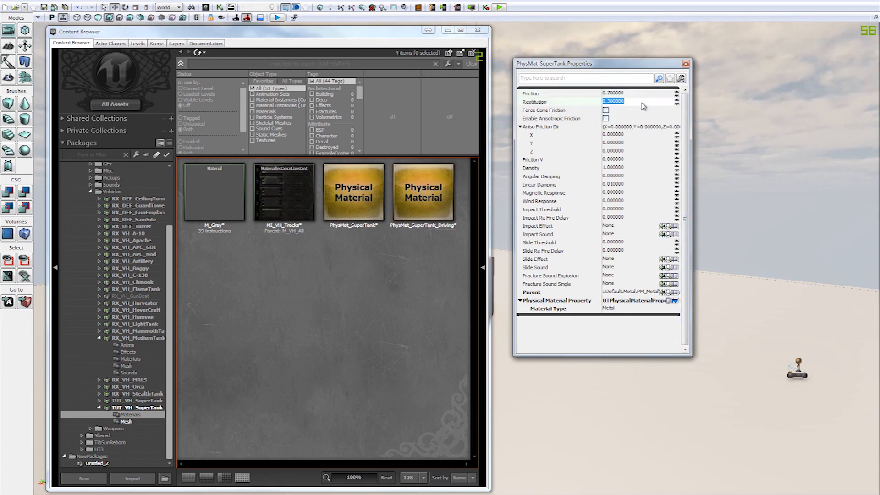
click(685, 64)
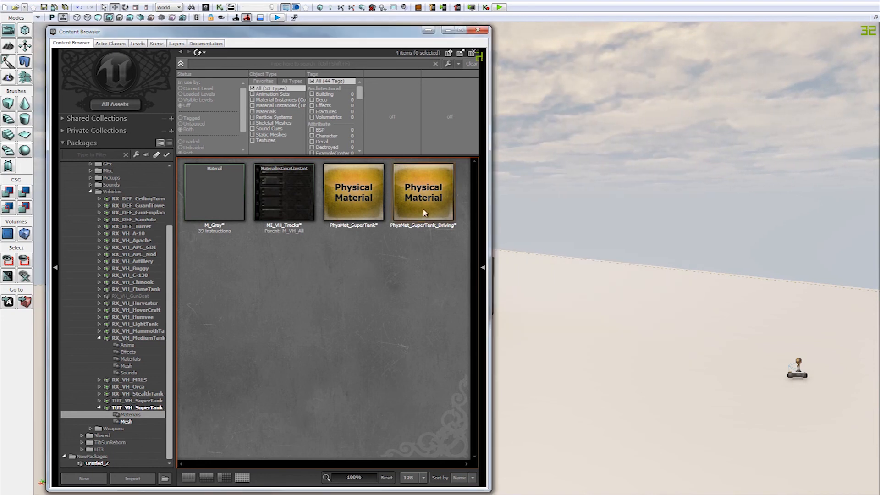
Step: Open the PhysMat_SuperTank_Driving properties and reset Density to 1, Restitution to 0.3 and Friction to 0.7, their defaults
click(439, 201)
double_click(442, 202)
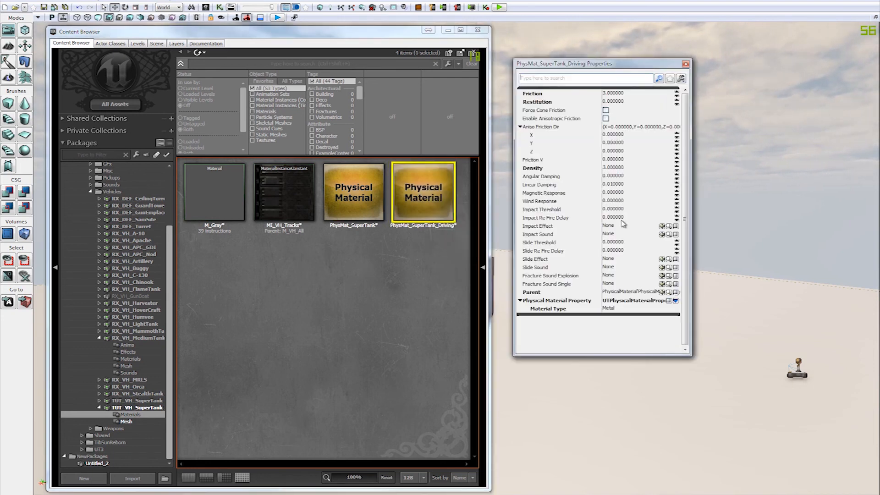
right_click(537, 169)
click(590, 174)
right_click(554, 103)
click(571, 109)
right_click(550, 94)
click(571, 101)
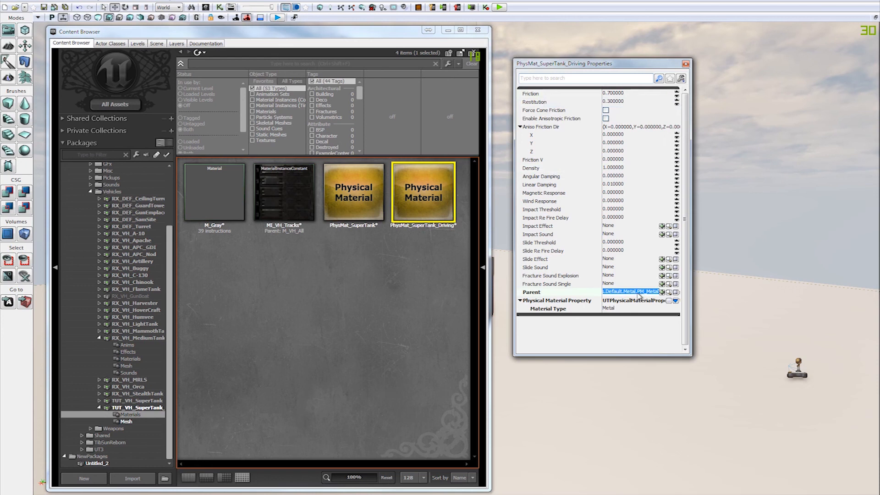
Step: Enable Anisotropic Friction on PhysMat_SuperTank_Driving, set the X of Aniso Friction Dir to 1, and close the properties
click(610, 151)
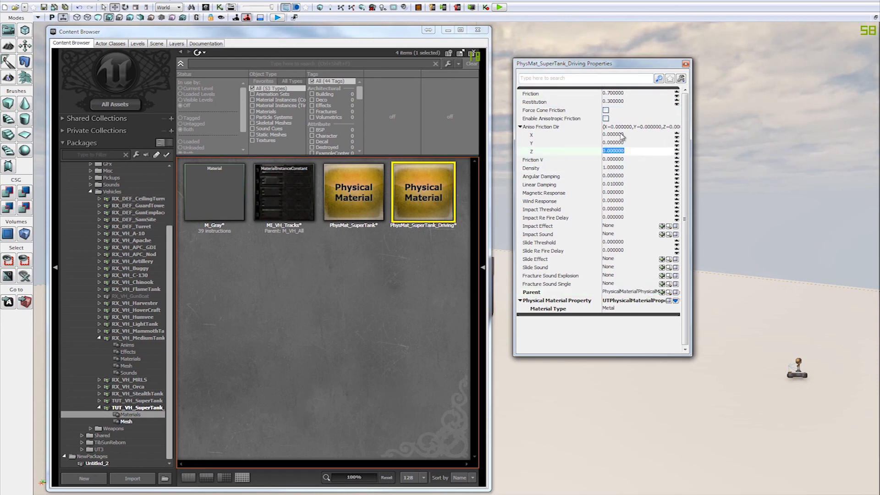
click(637, 94)
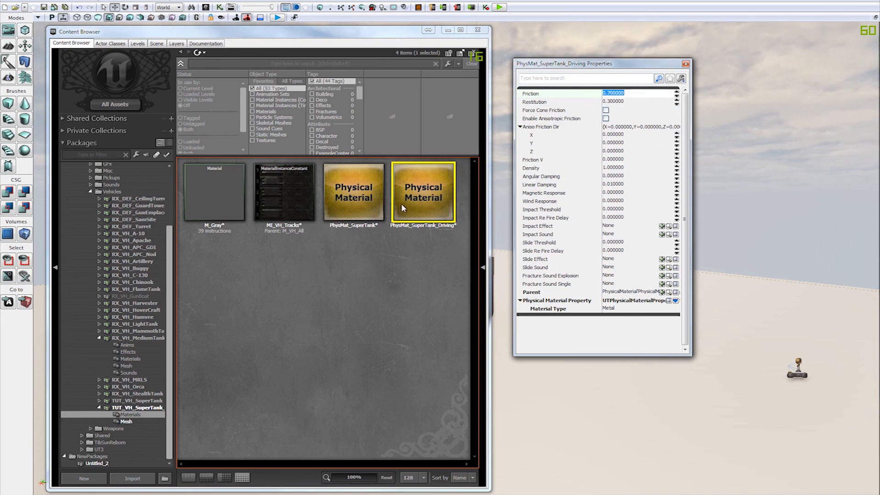
click(605, 119)
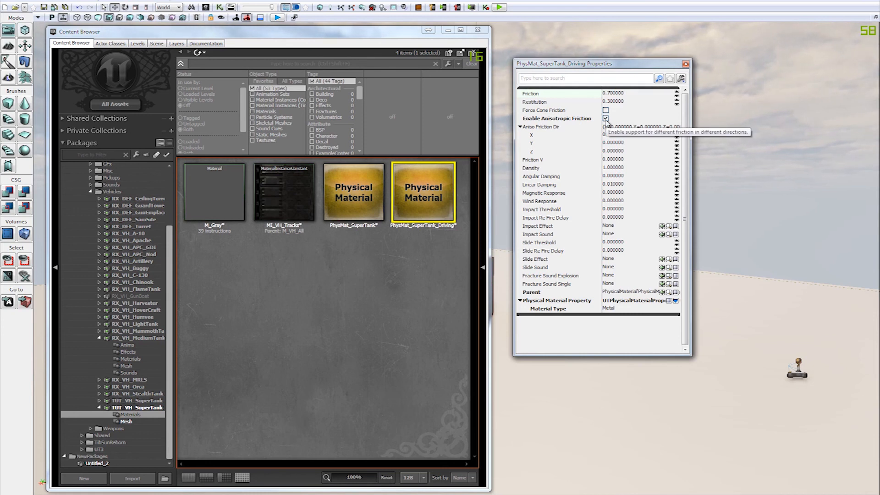
click(637, 136)
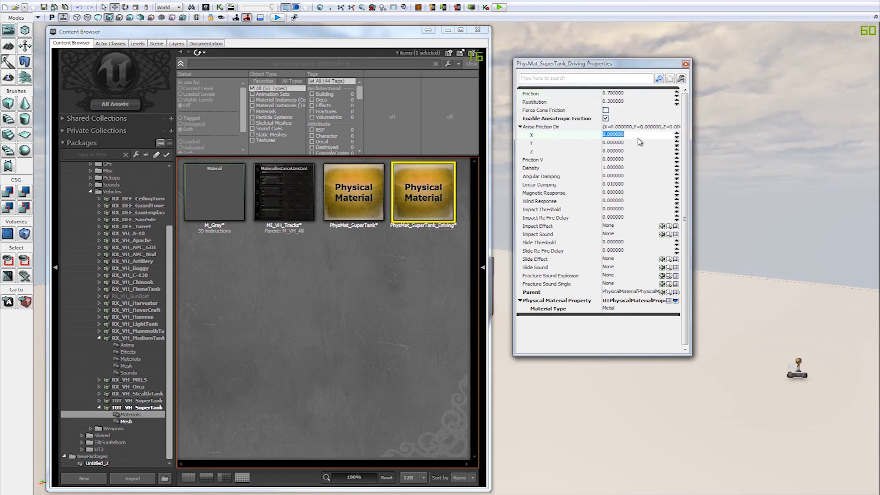
click(604, 118)
click(605, 118)
click(606, 118)
click(605, 118)
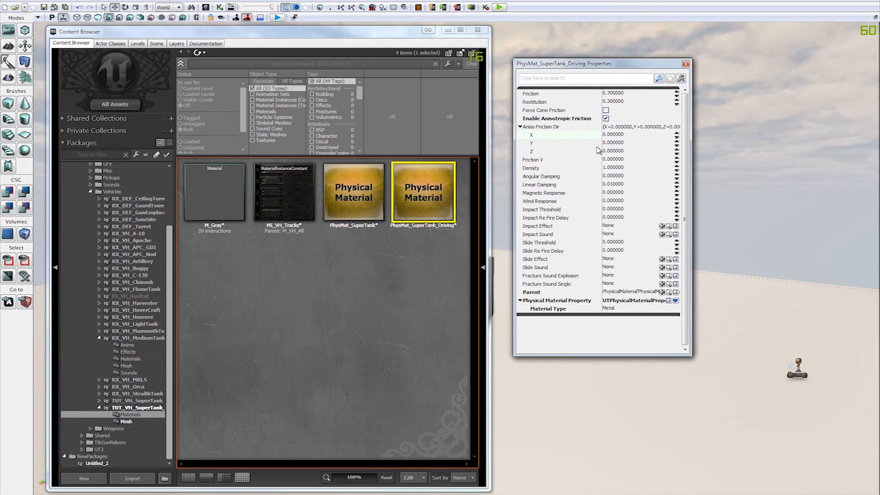
click(629, 137)
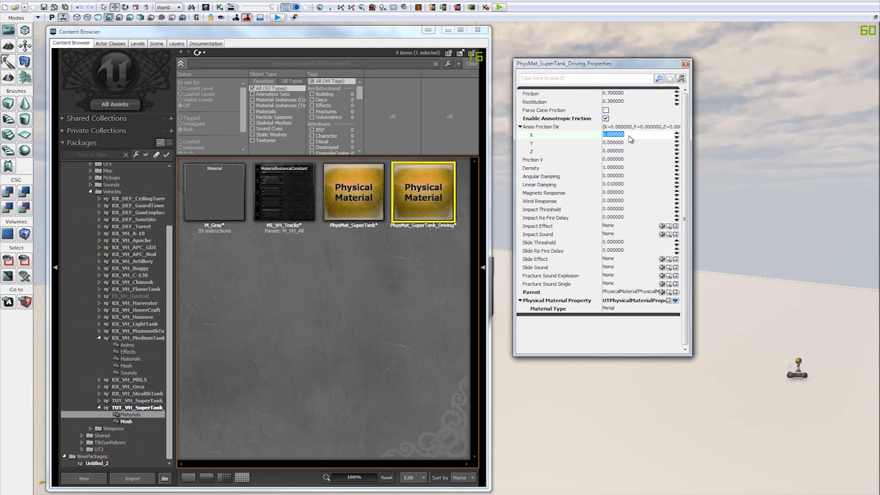
text(1)
key(Return)
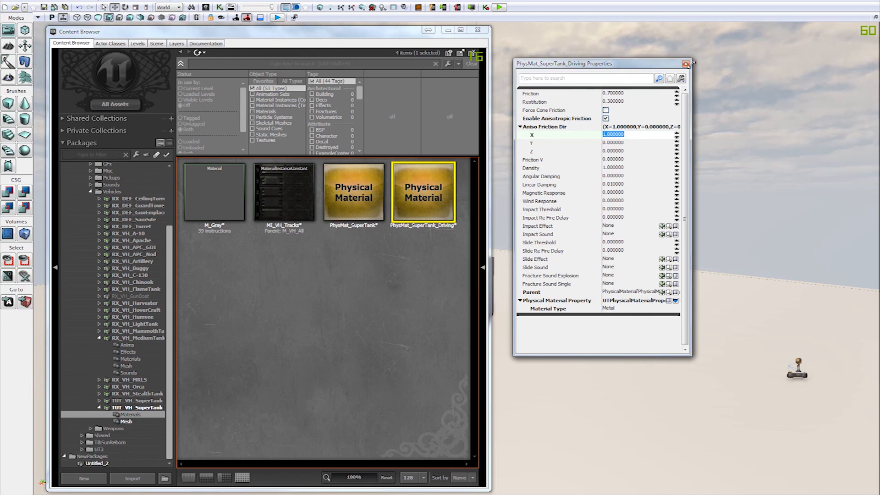
click(686, 66)
Step: Save the TUT_VH_SuperTank_New package and compare its contents with those of the TUT_VH_SuperTank package
click(380, 243)
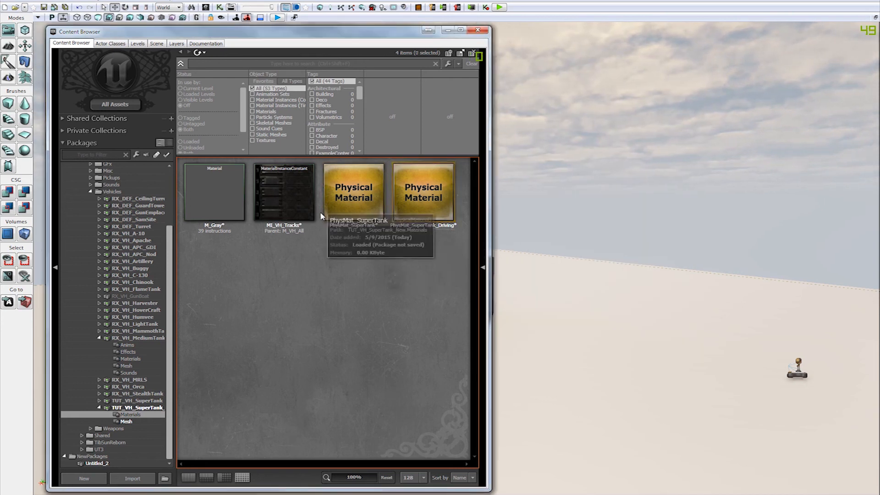
click(132, 409)
key(ctrl+s)
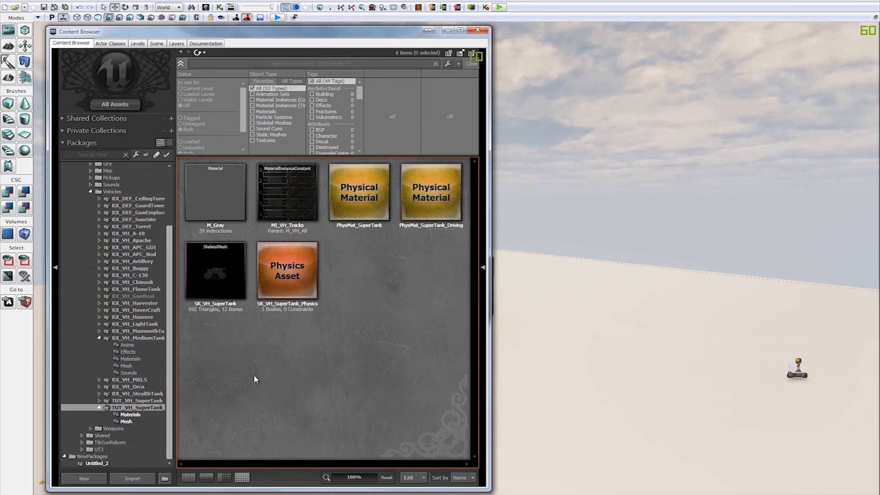
click(136, 400)
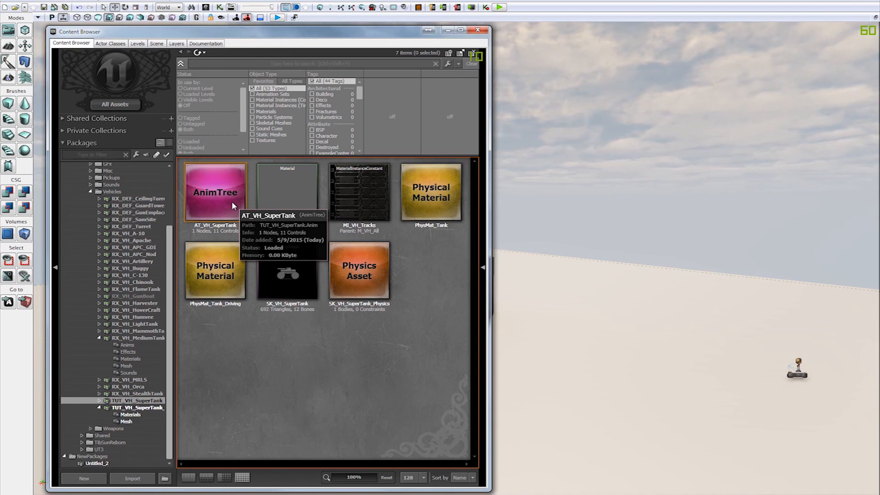
click(150, 407)
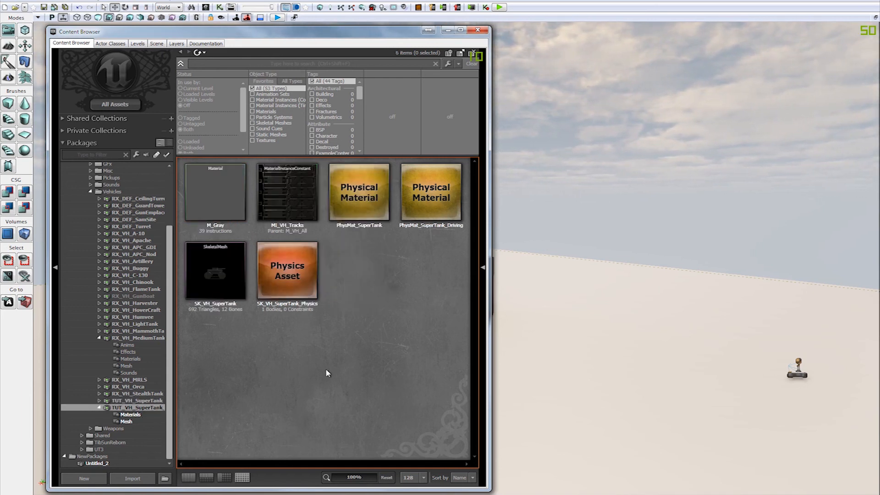